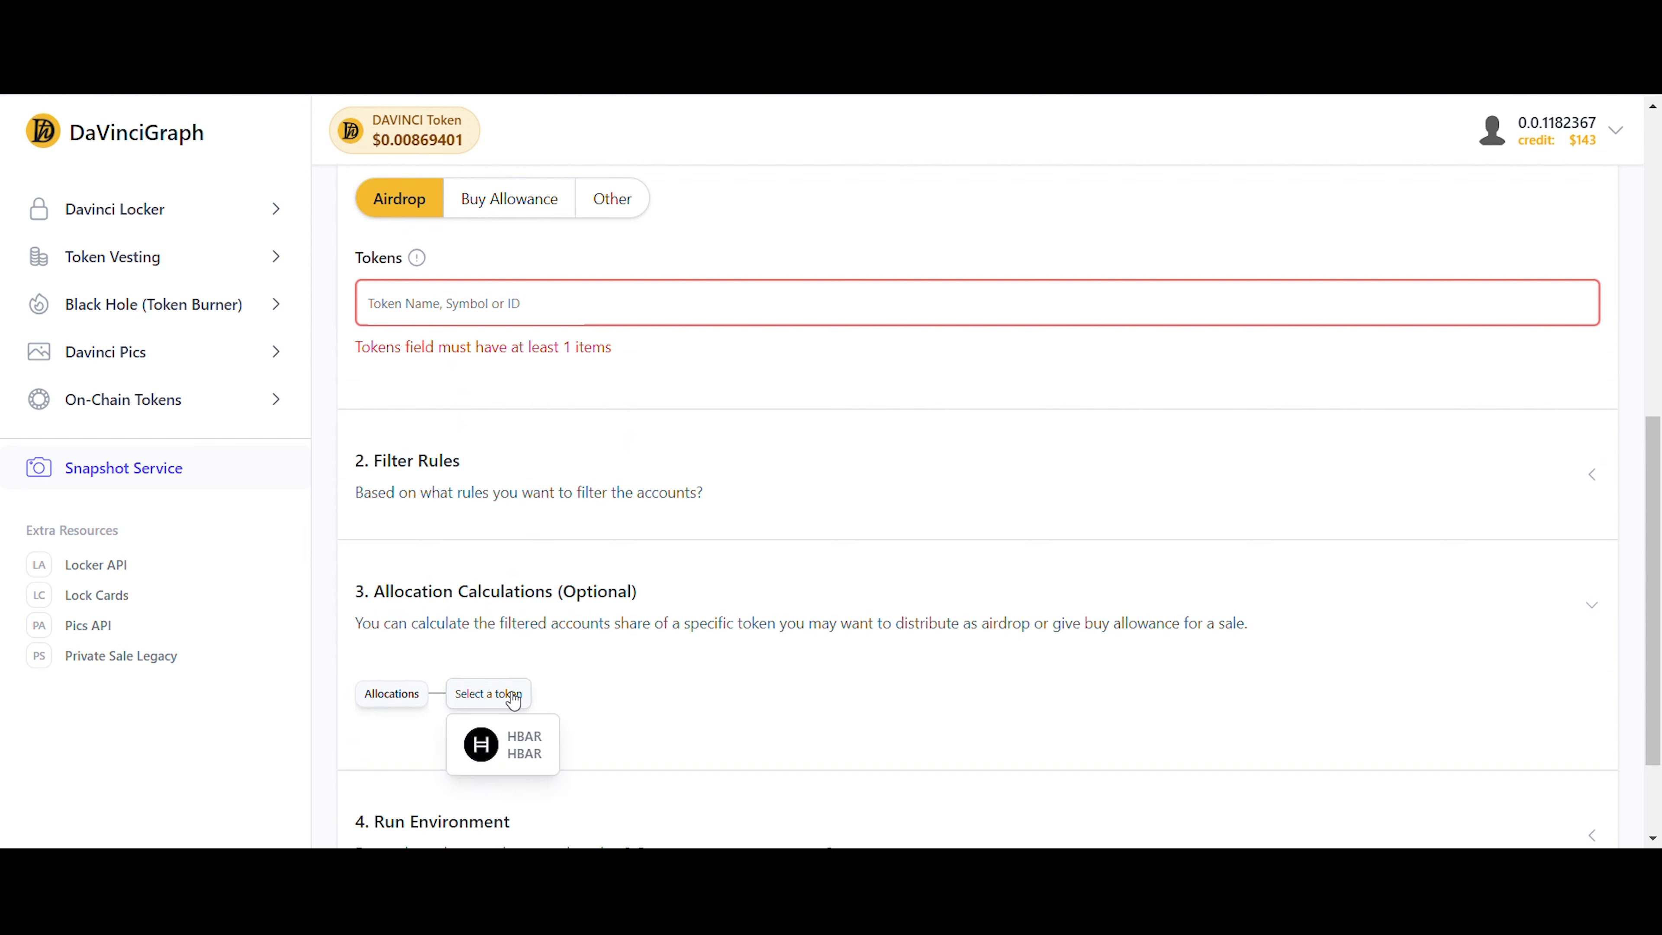
# - Choose HBAR as the allocation token and assign it the Fixed Allocation strategy
pyautogui.click(517, 737)
pyautogui.scroll(-2, 674, 706)
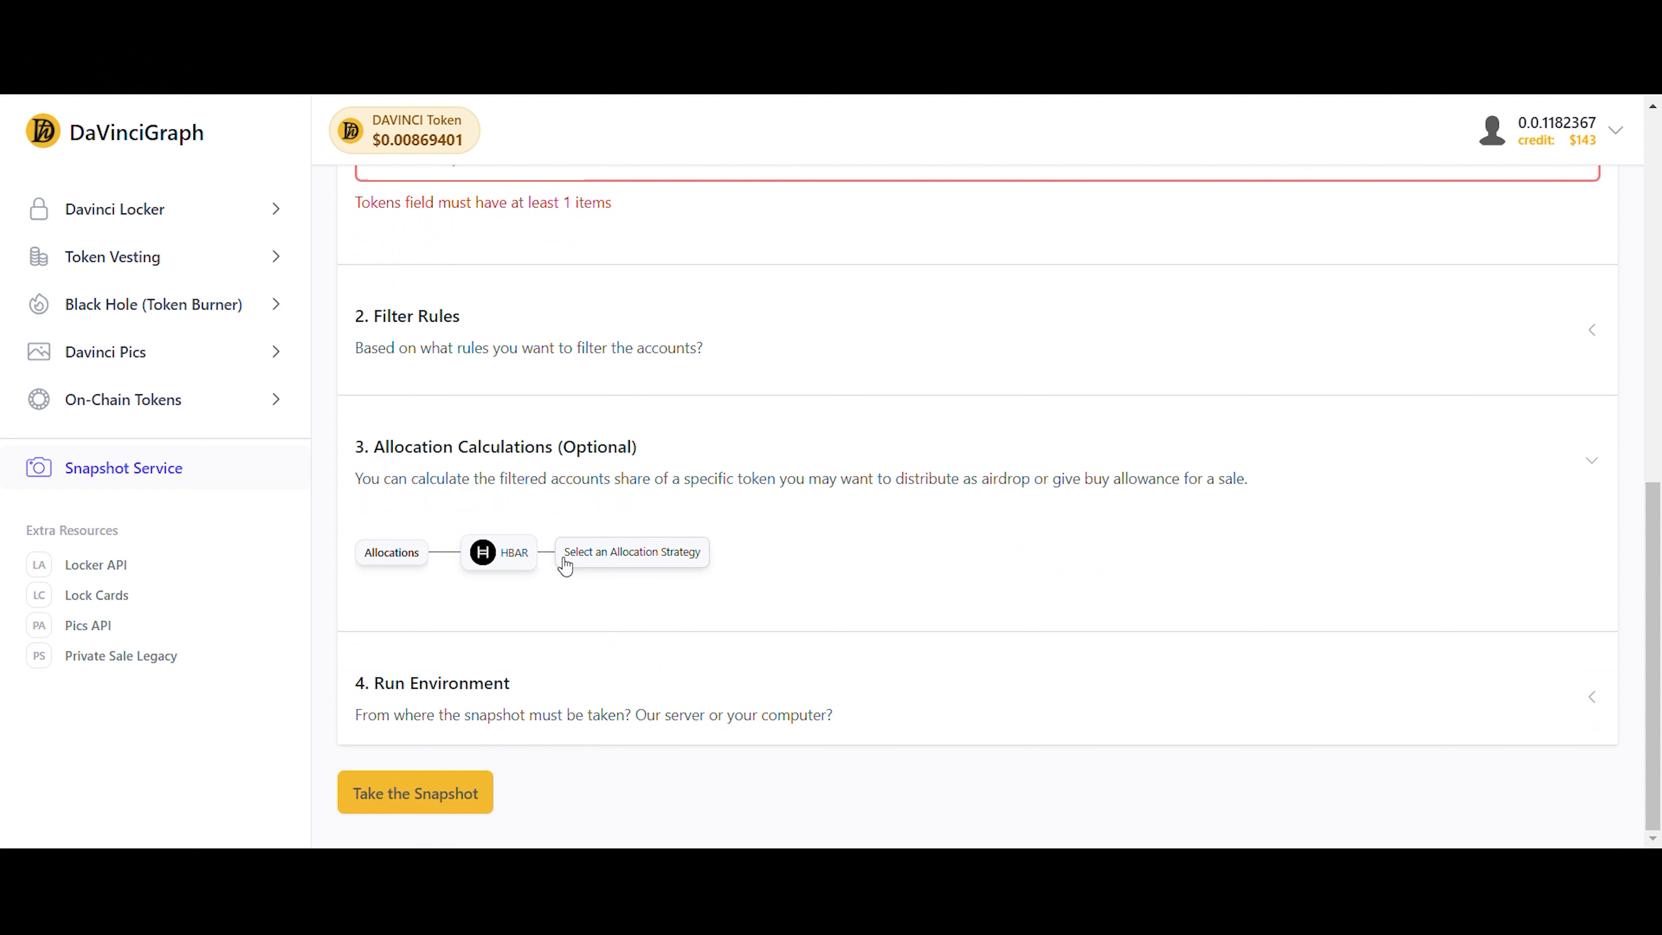
pyautogui.click(658, 567)
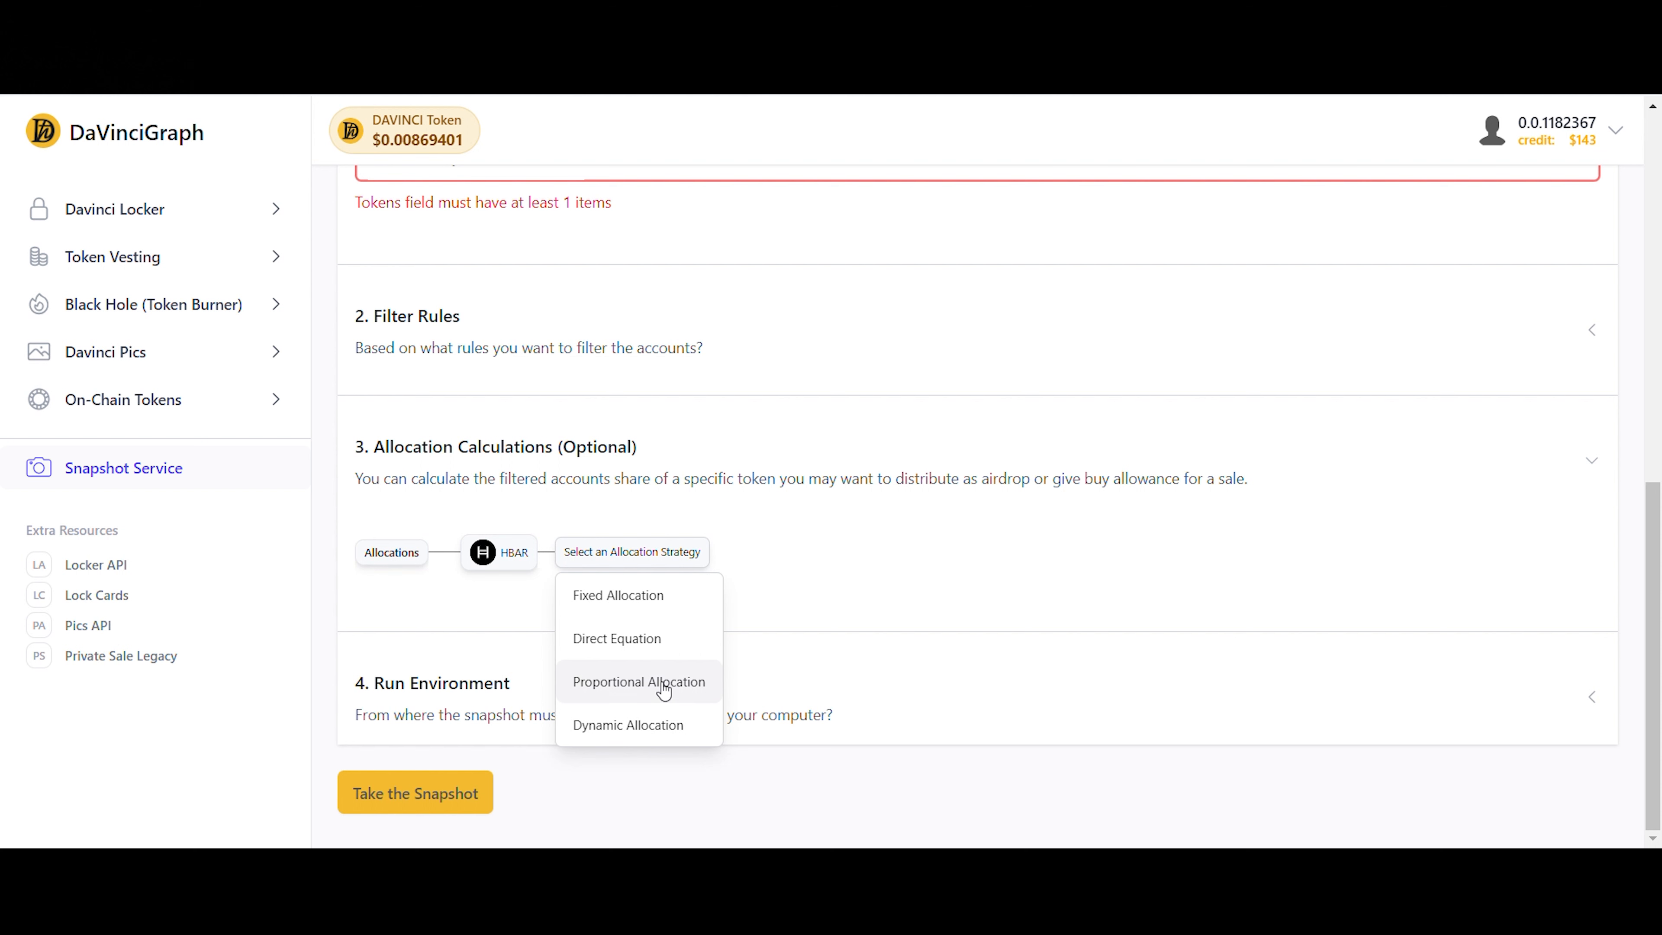
pyautogui.click(689, 609)
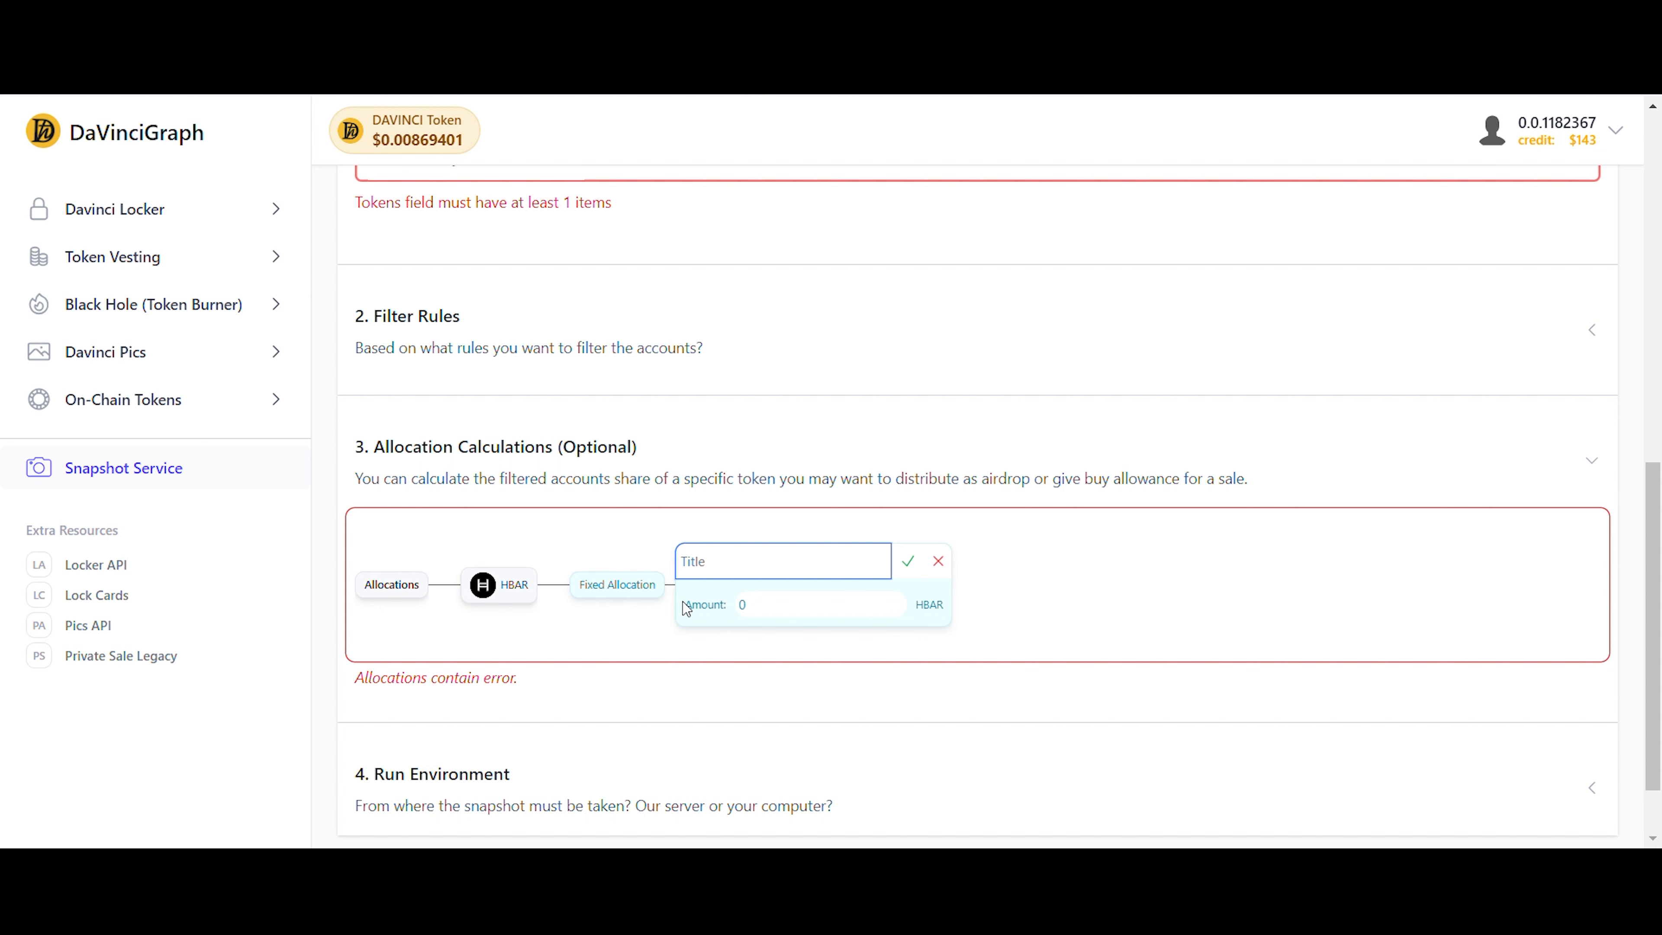
# - Title the fixed allocation "Random Airdrop", set its amount to 1 HBAR, and save it
pyautogui.write('Rando Airdrop')
pyautogui.click(728, 569)
pyautogui.write('m')
pyautogui.moveTo(765, 609); pyautogui.dragTo(736, 607)
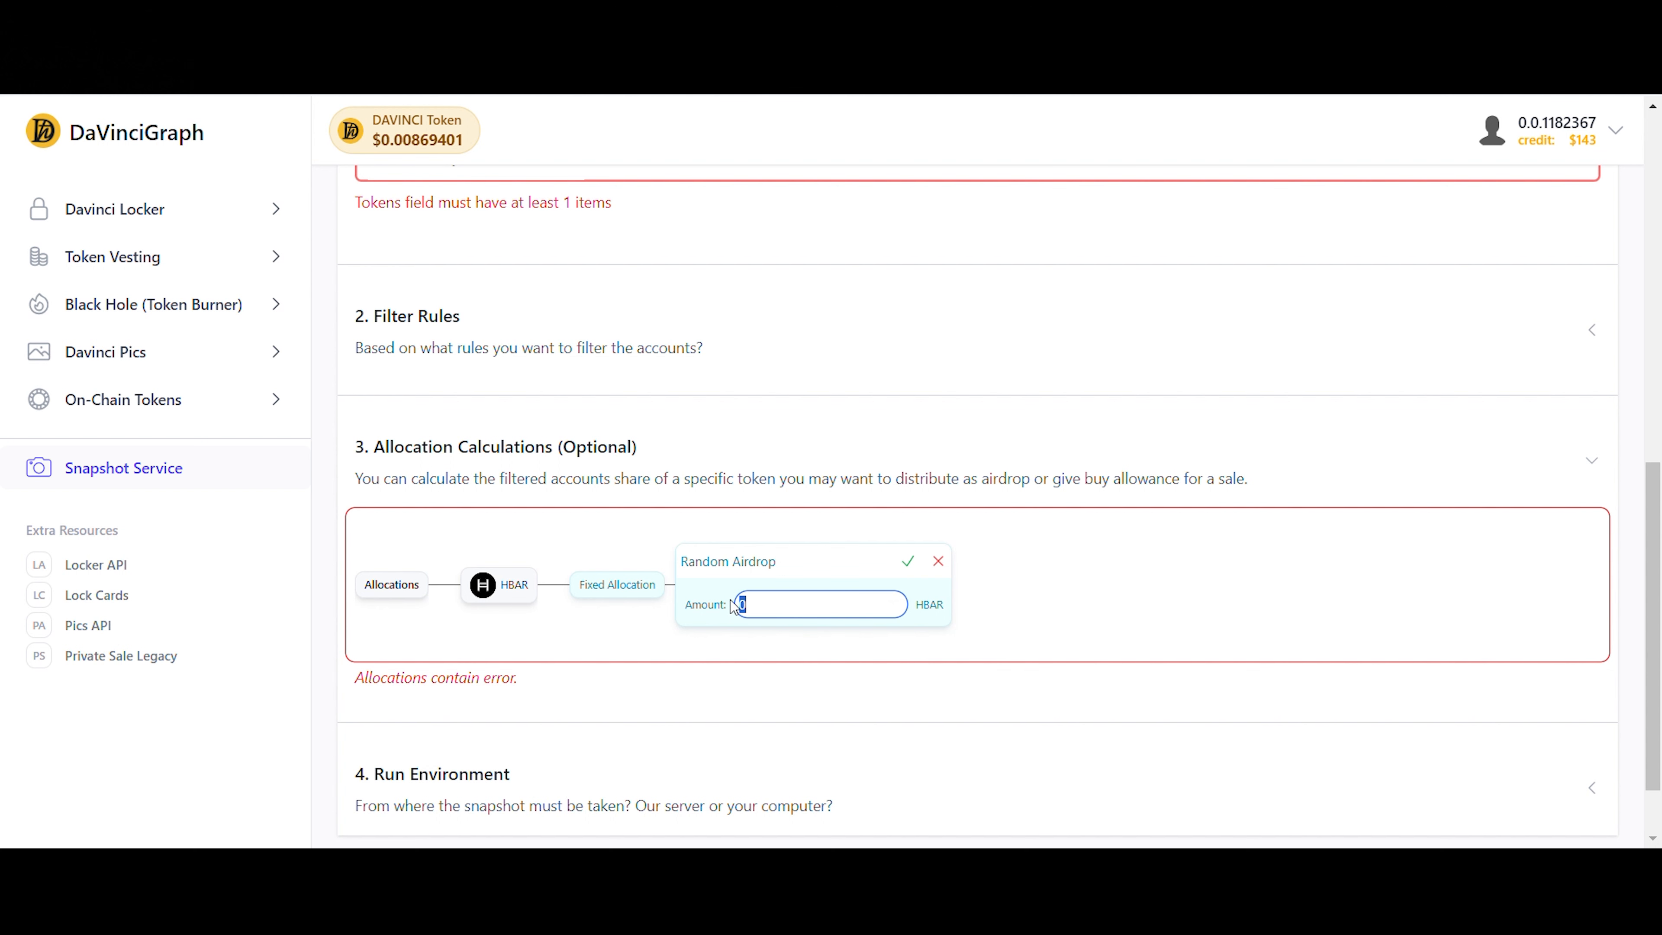
pyautogui.write('1')
pyautogui.click(921, 565)
pyautogui.click(919, 564)
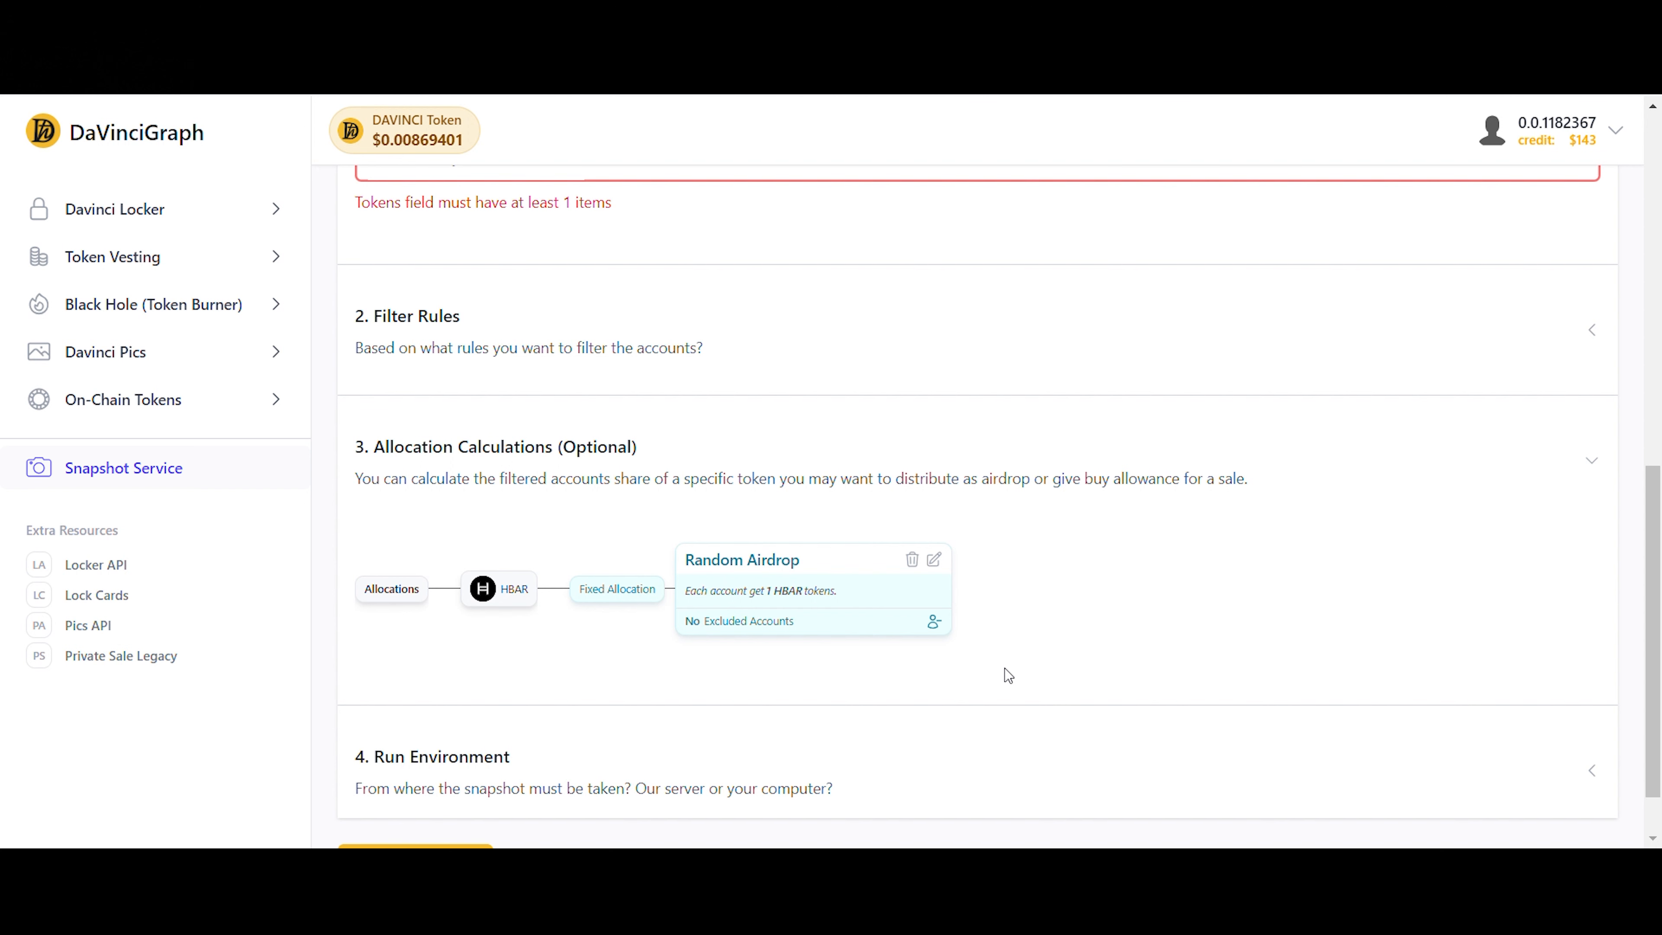
# - Search for "davinci" and add the DAVINCI, GOLD, SILVER and BRONZE tokens to the snapshot's Tokens field
pyautogui.scroll(1, 1005, 668)
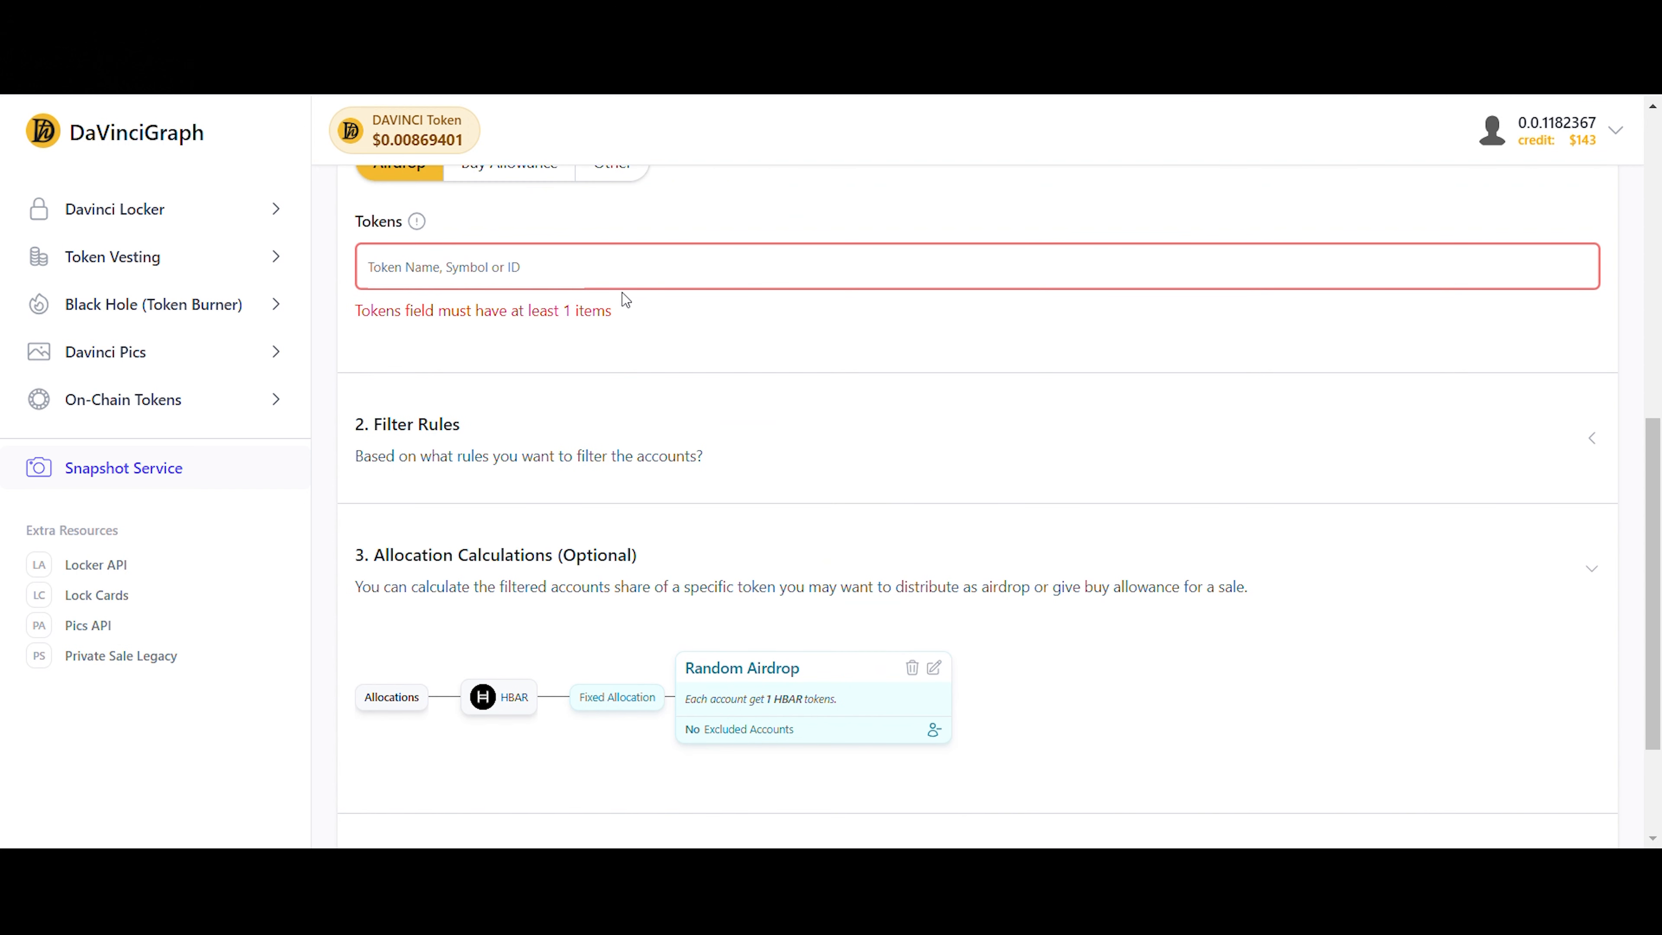
pyautogui.click(610, 274)
pyautogui.write('davinci')
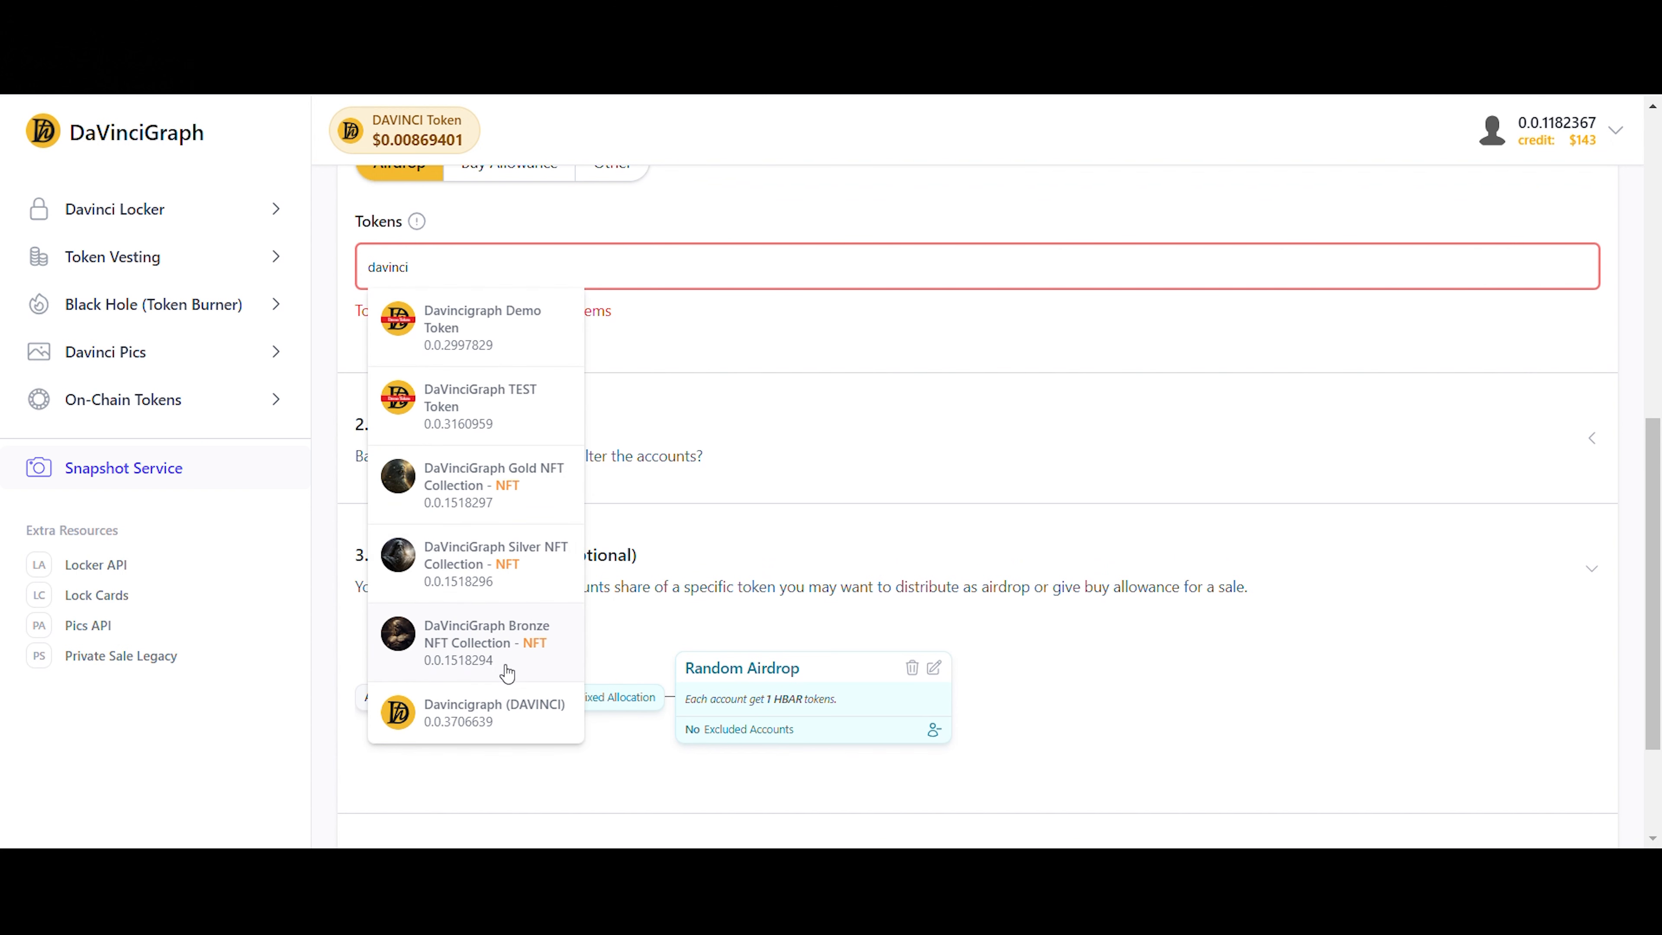
pyautogui.click(512, 704)
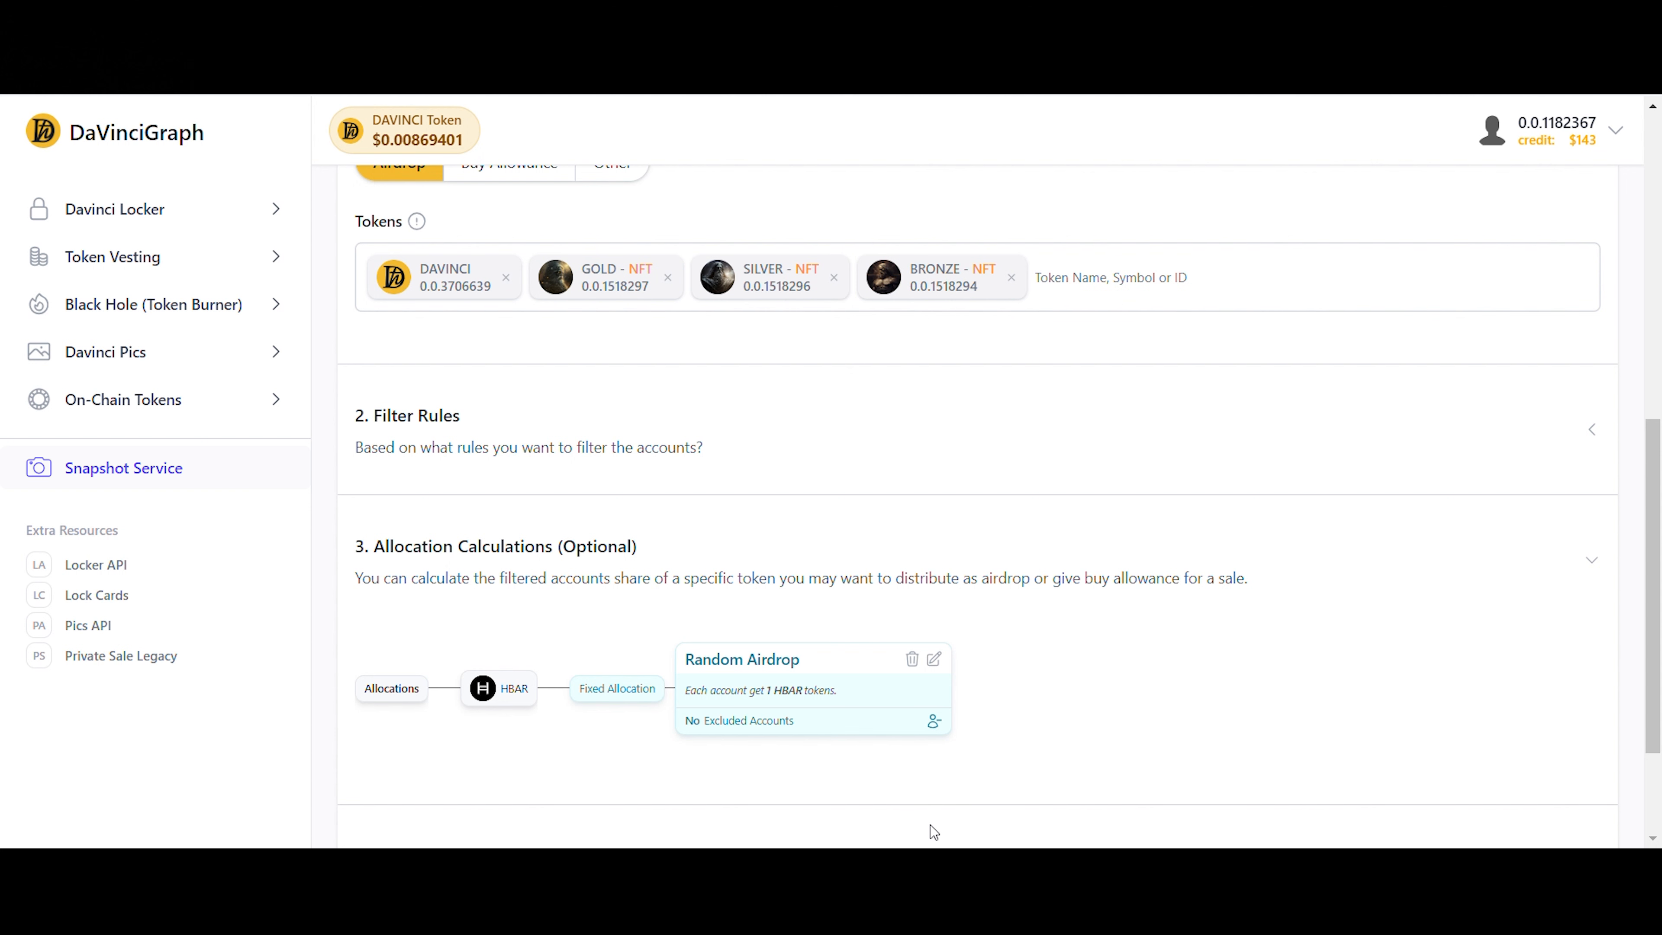
# - Add a second token branch to the allocations for DAVINCI with the Direct Equation strategy
pyautogui.scroll(-1, 478, 700)
pyautogui.moveTo(447, 635)
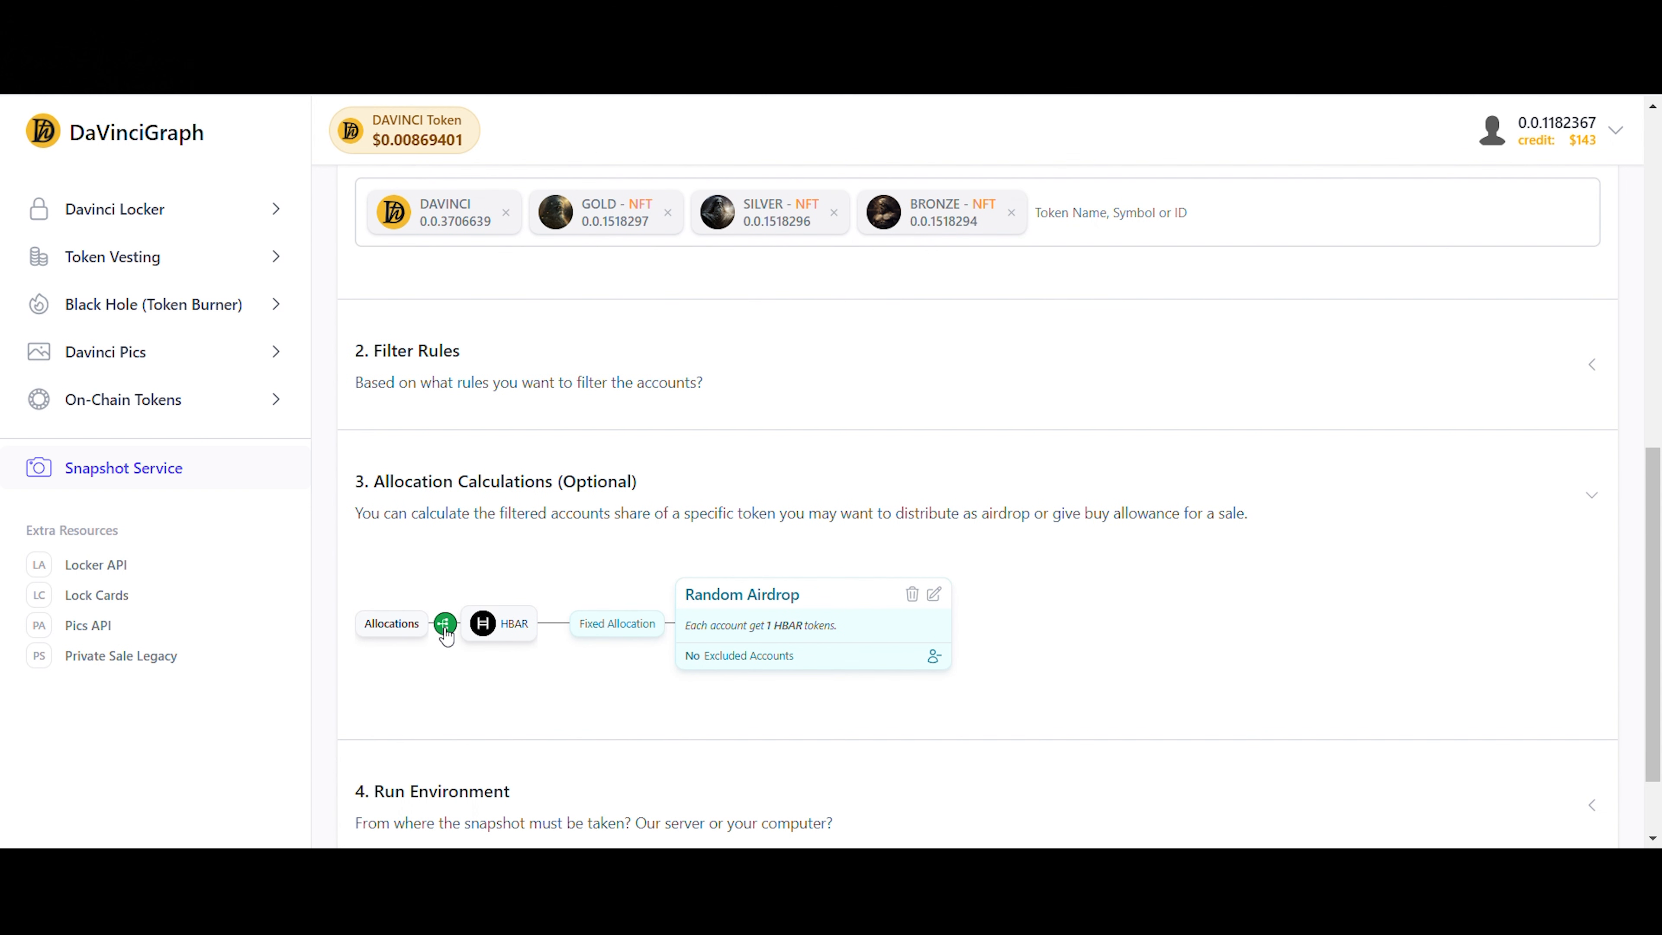
pyautogui.click(445, 624)
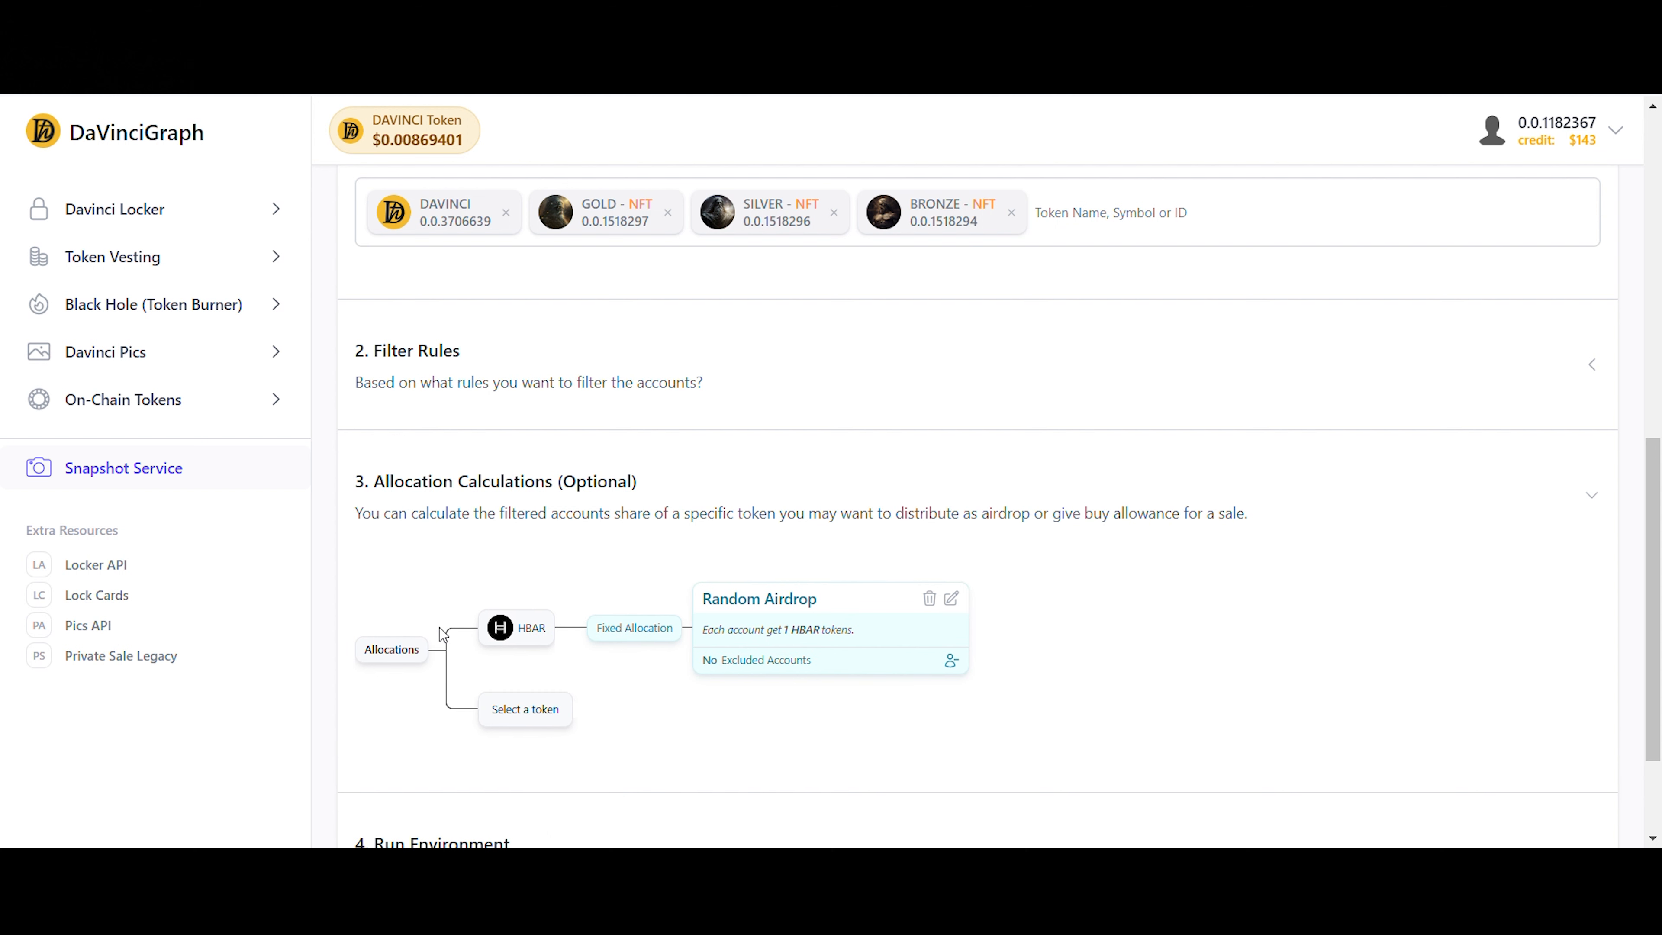
pyautogui.click(503, 709)
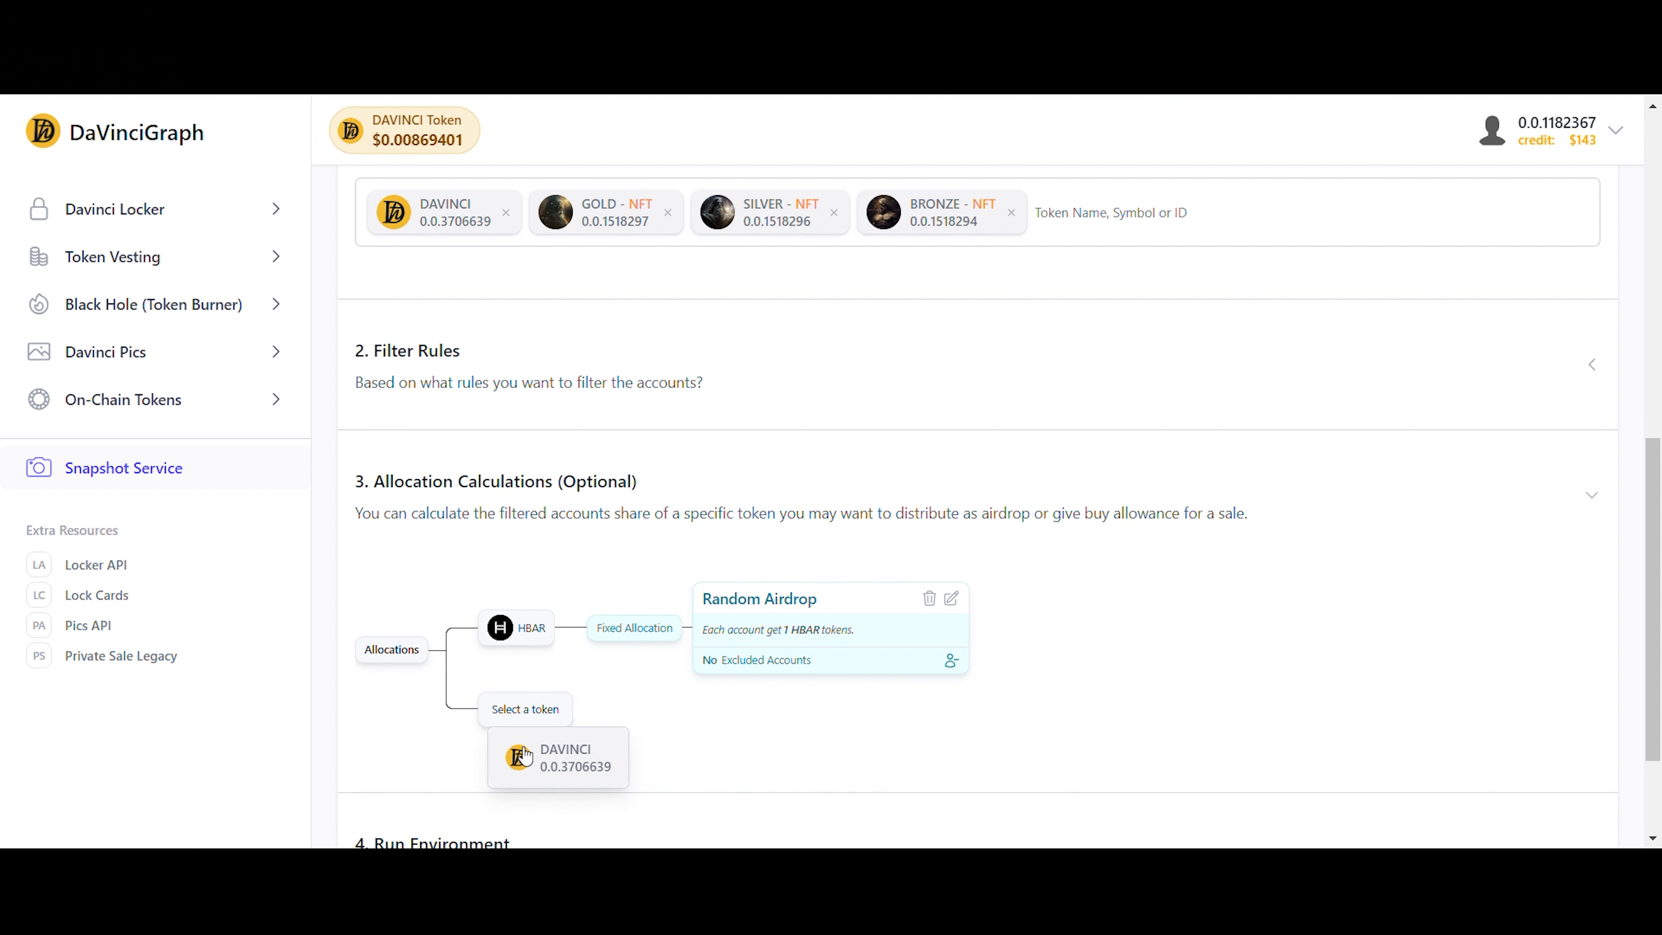
pyautogui.click(526, 756)
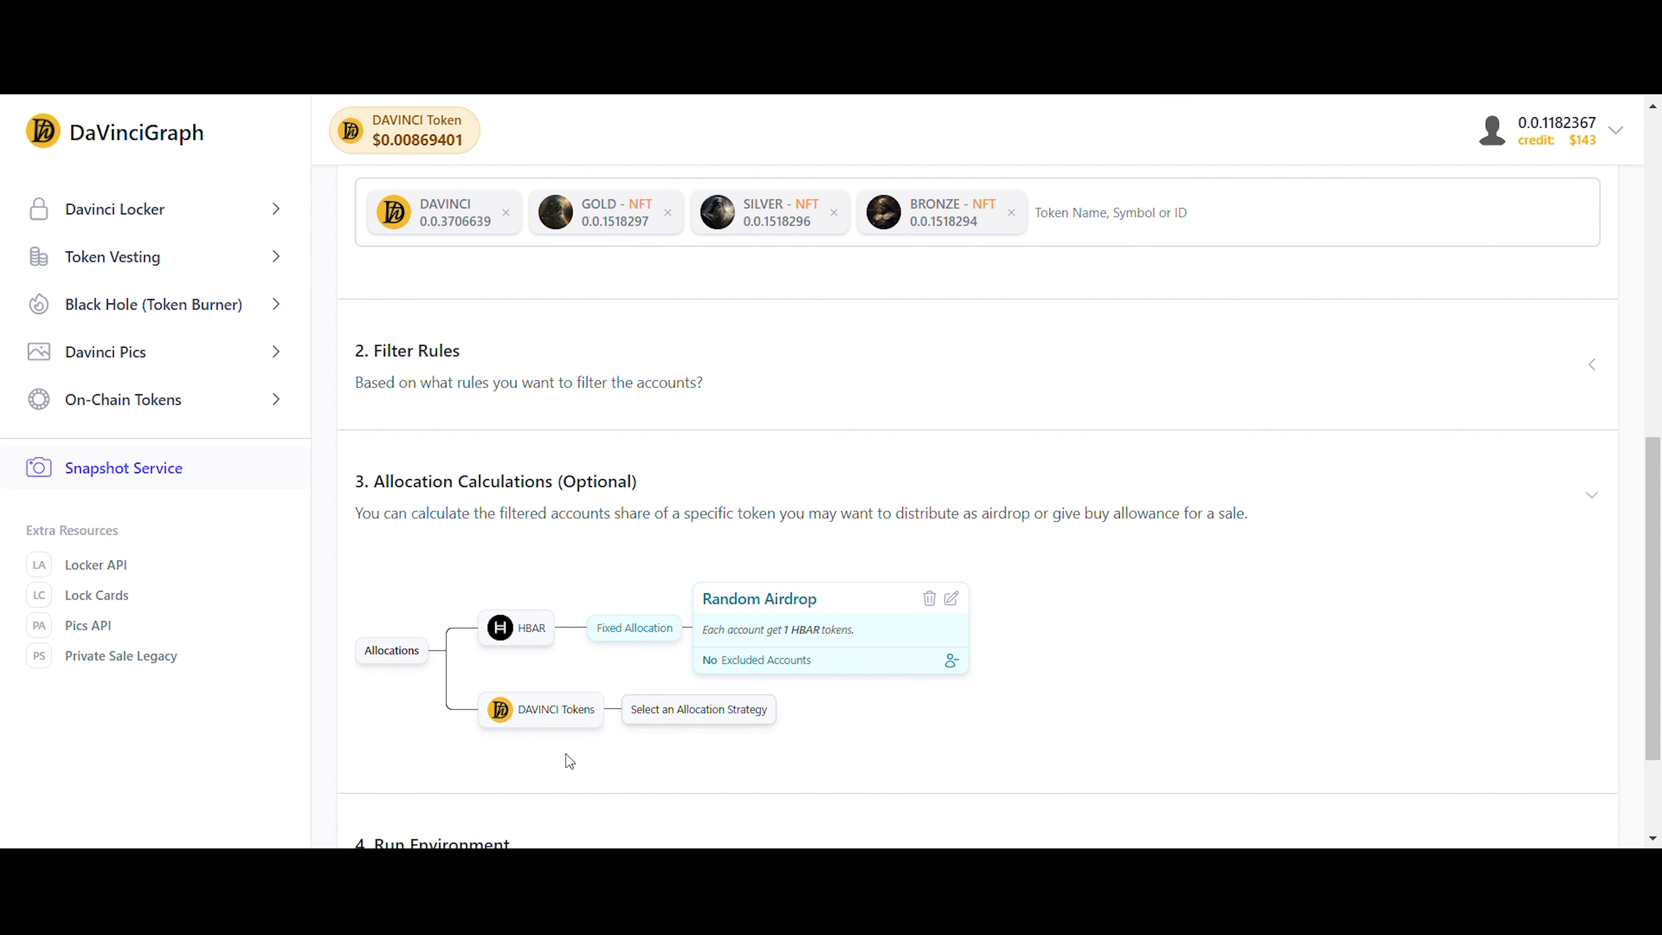
pyautogui.click(701, 714)
pyautogui.click(699, 793)
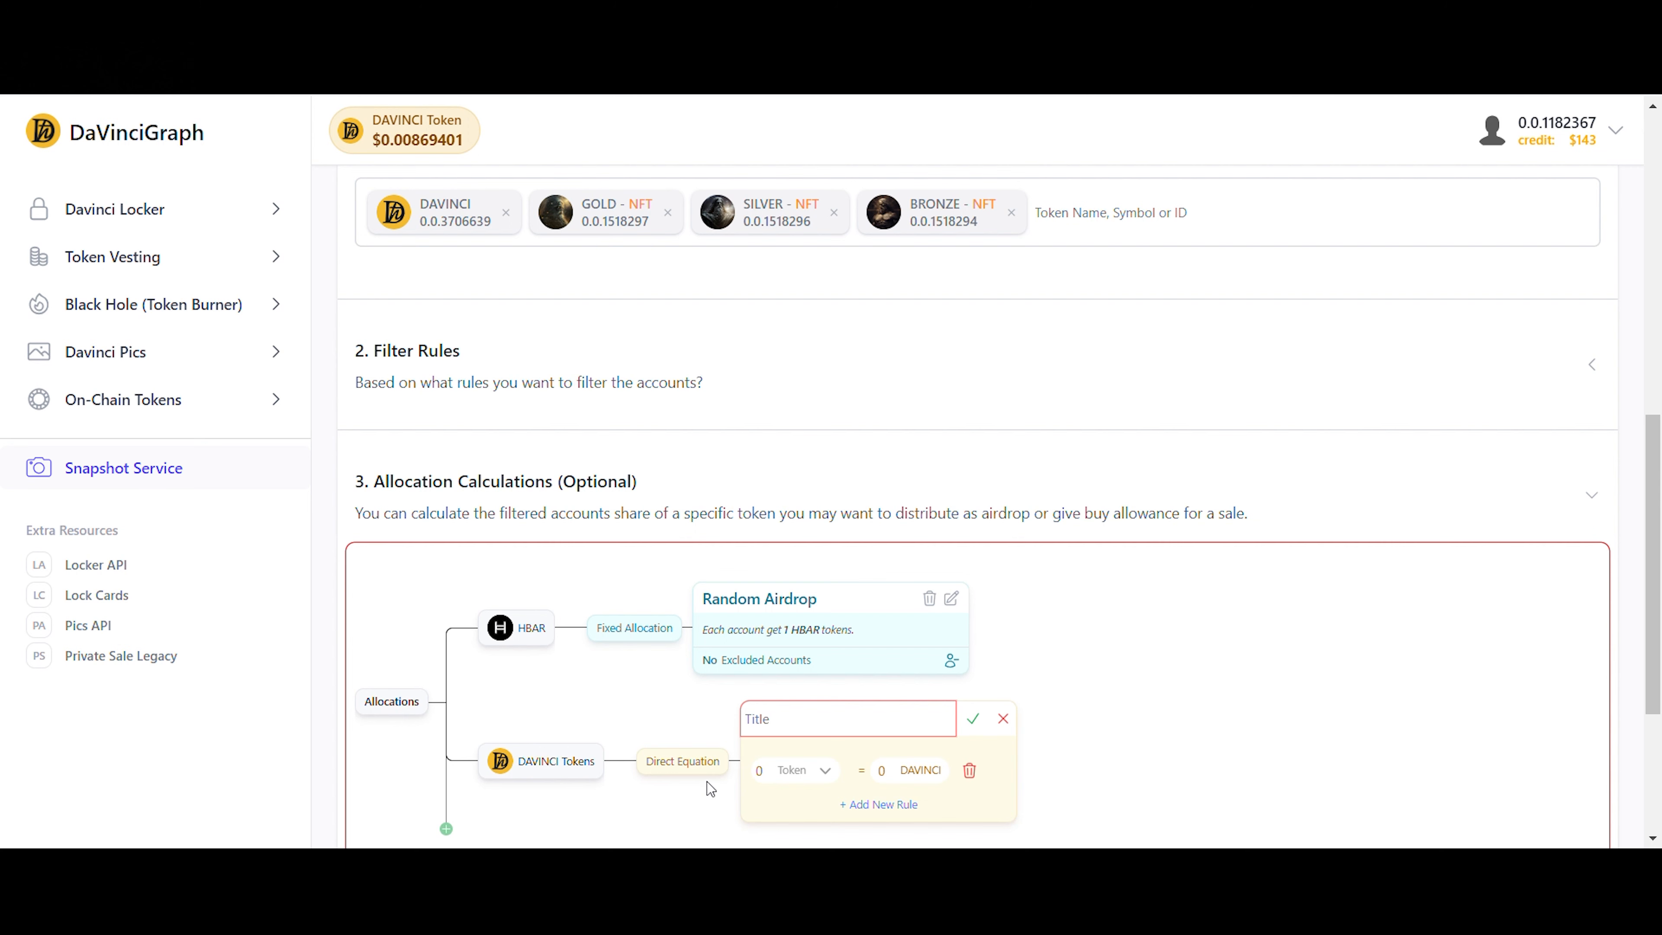
# - Title the direct equation "DaVincigraph NFT Holders" and set its first rule to 1 GOLD = 300 DAVINCI
pyautogui.scroll(-3, 707, 783)
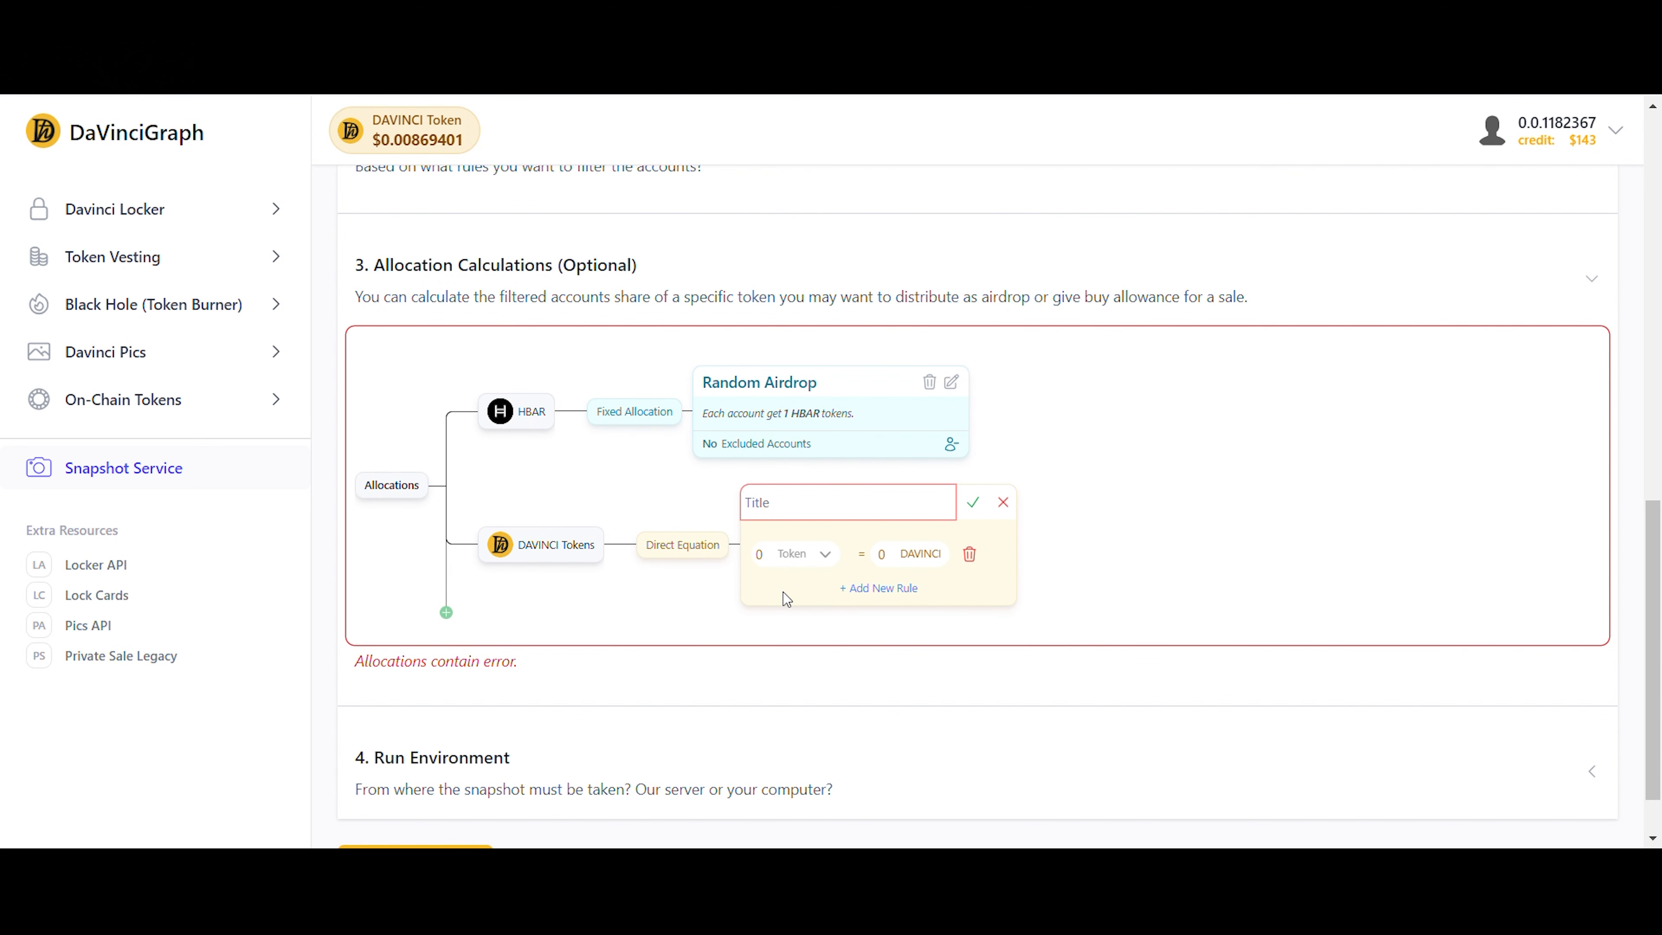
pyautogui.write('DaVincigraph NFT Holders')
pyautogui.doubleClick(764, 557)
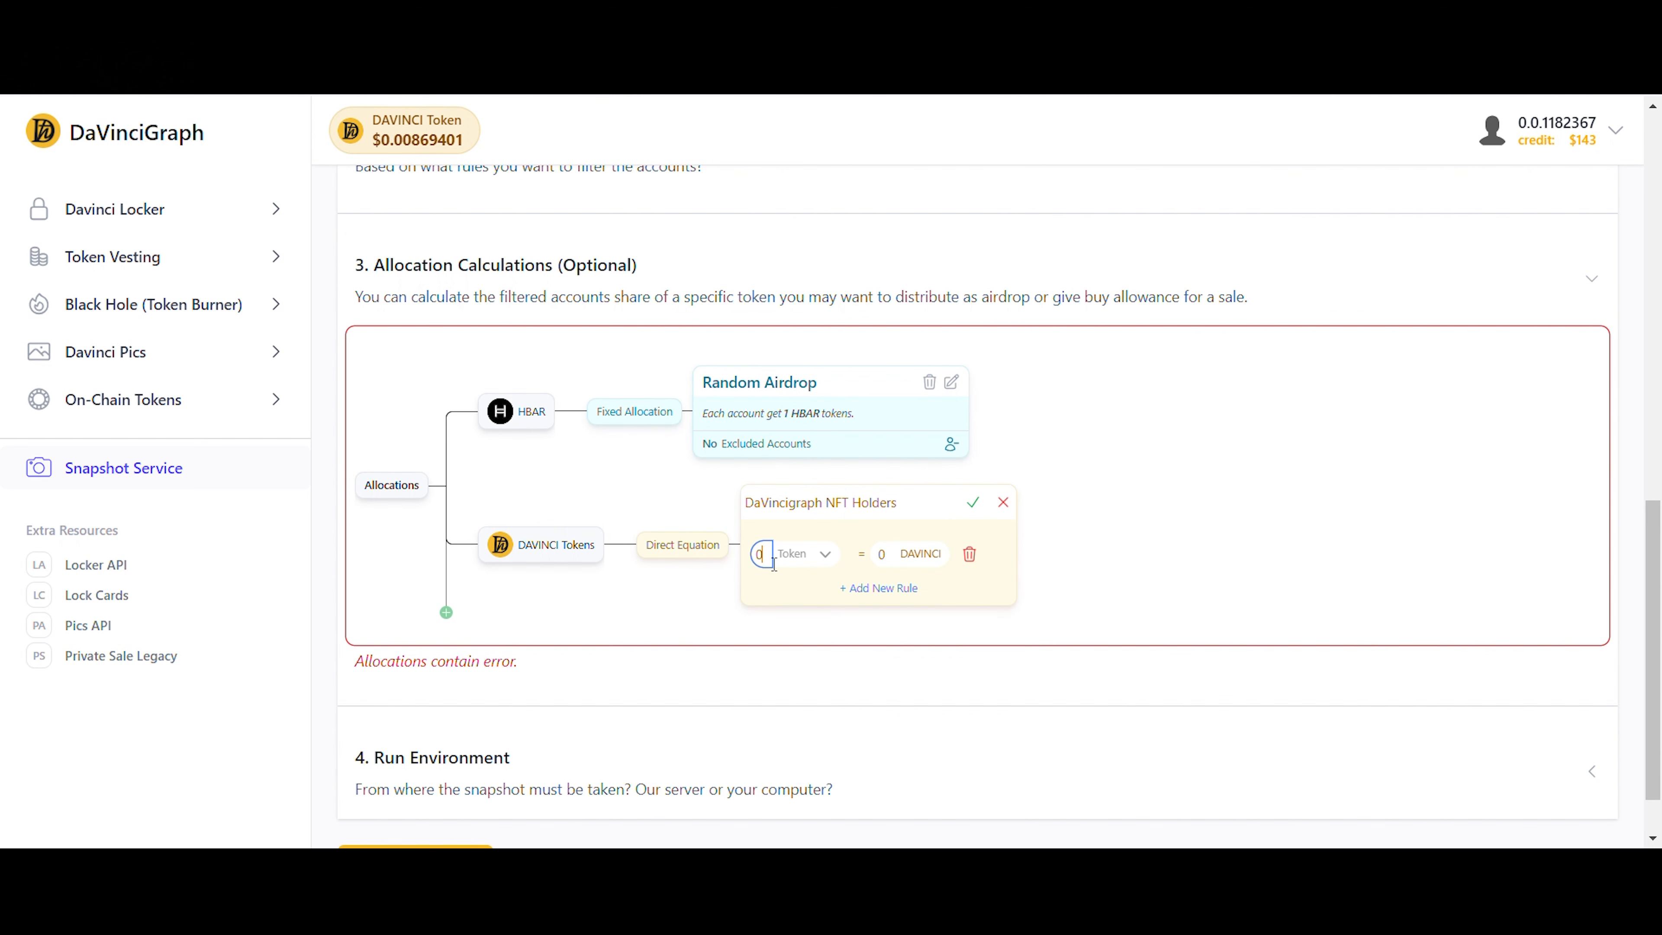
pyautogui.write('1')
pyautogui.click(807, 553)
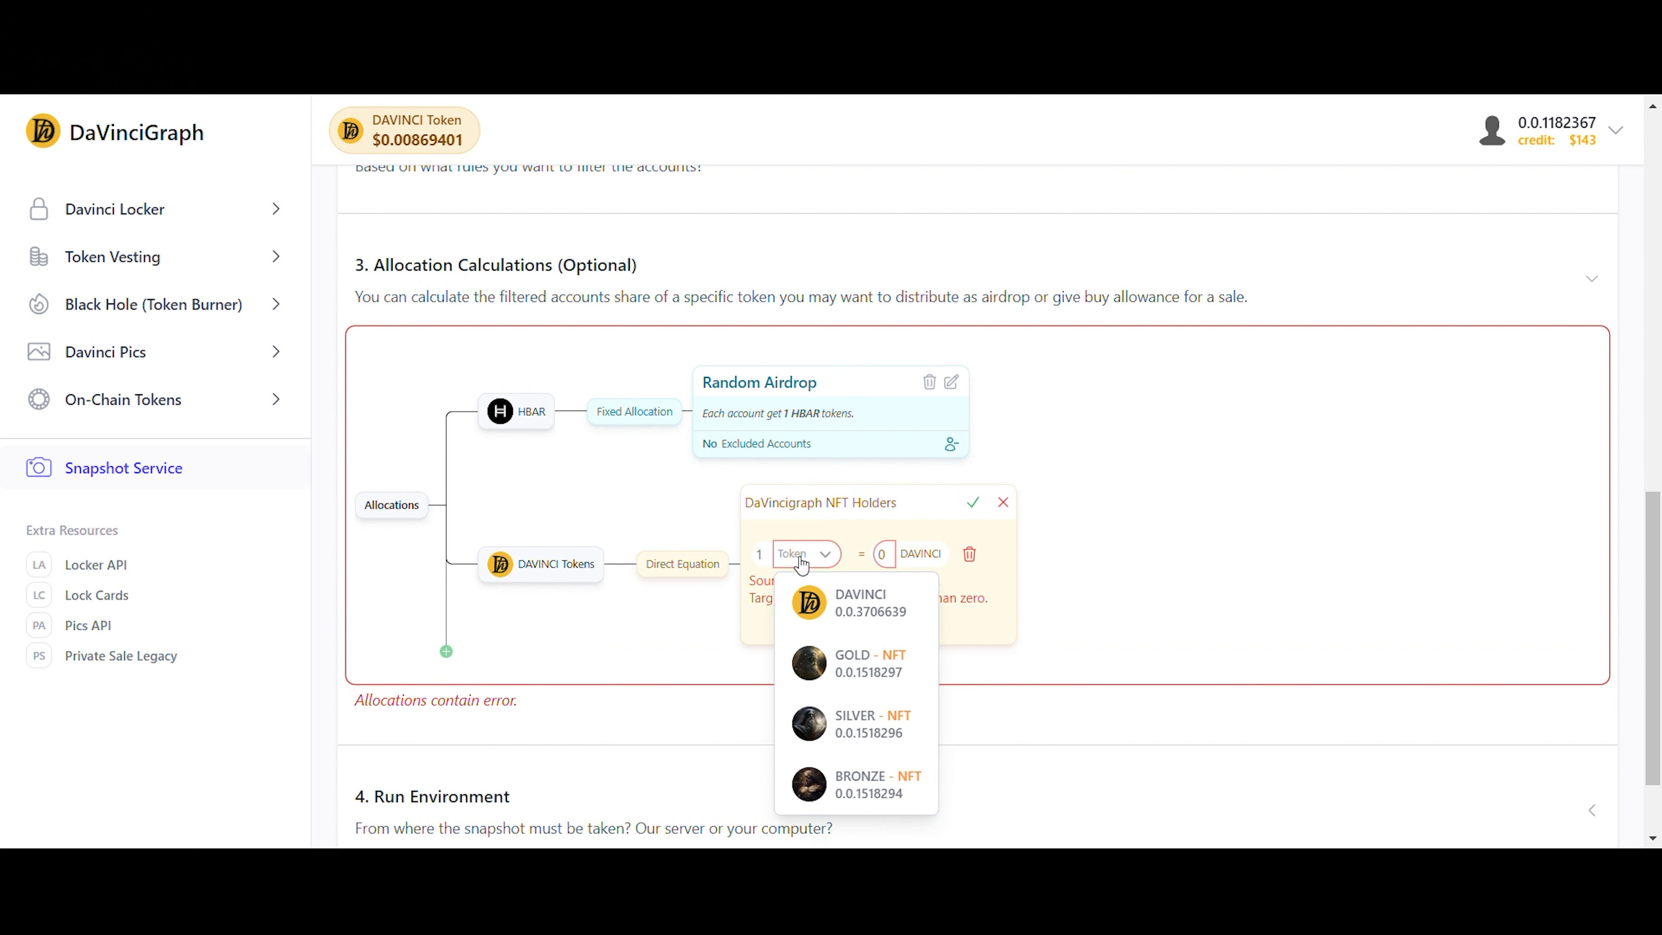
pyautogui.click(848, 655)
pyautogui.doubleClick(887, 555)
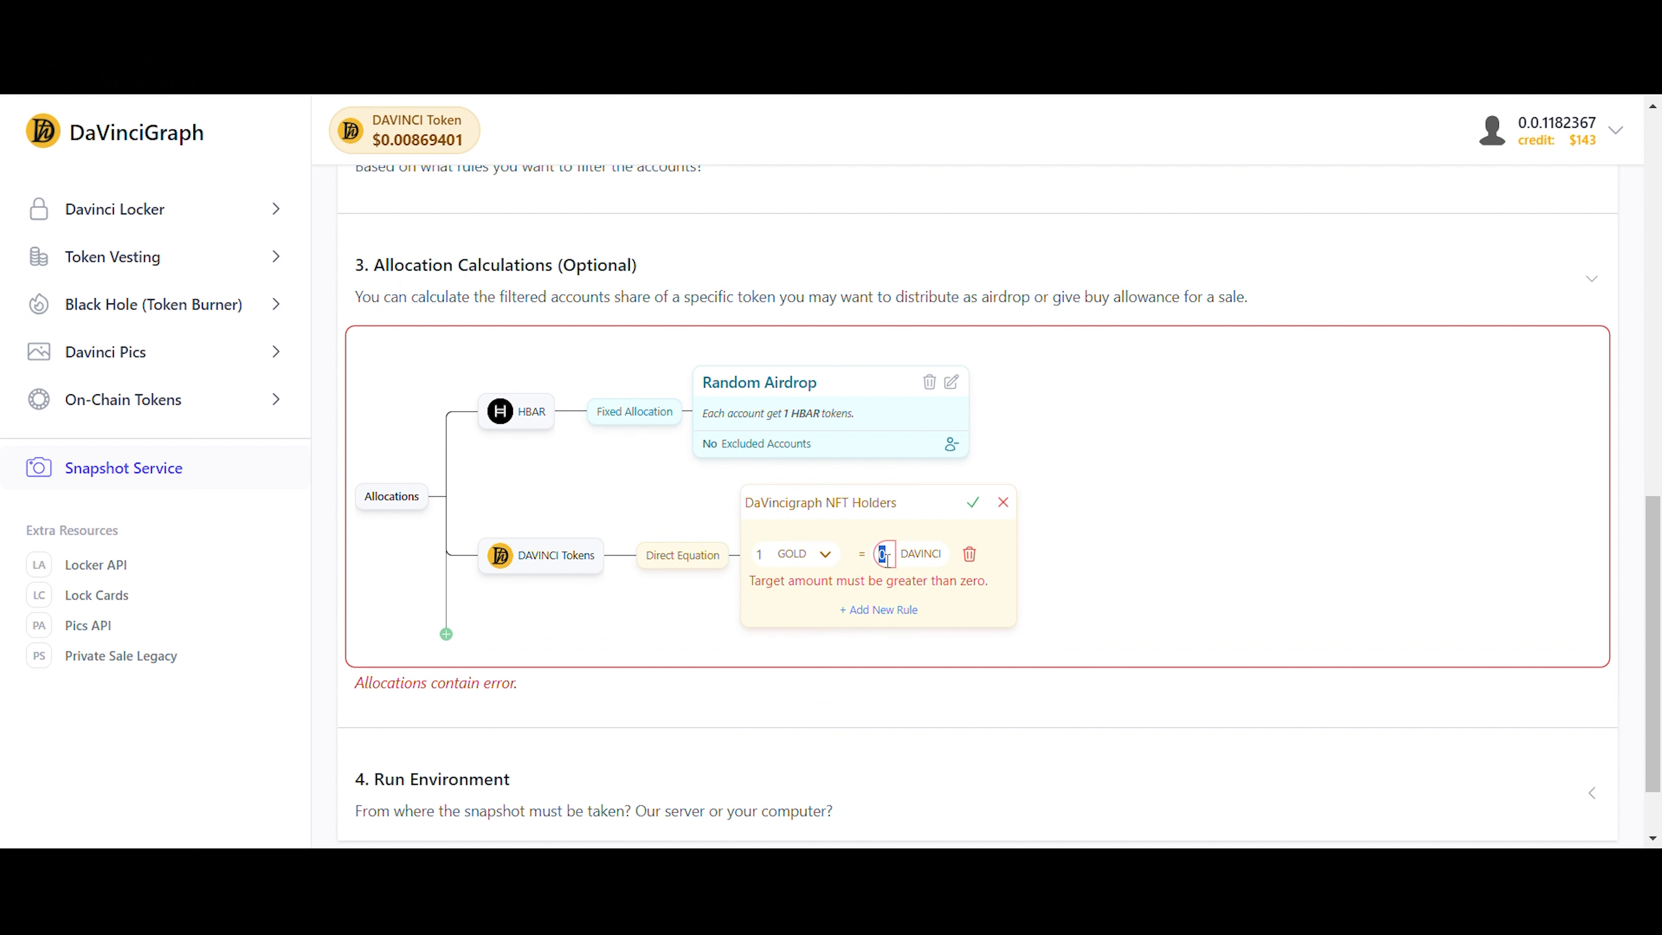
pyautogui.write('300')
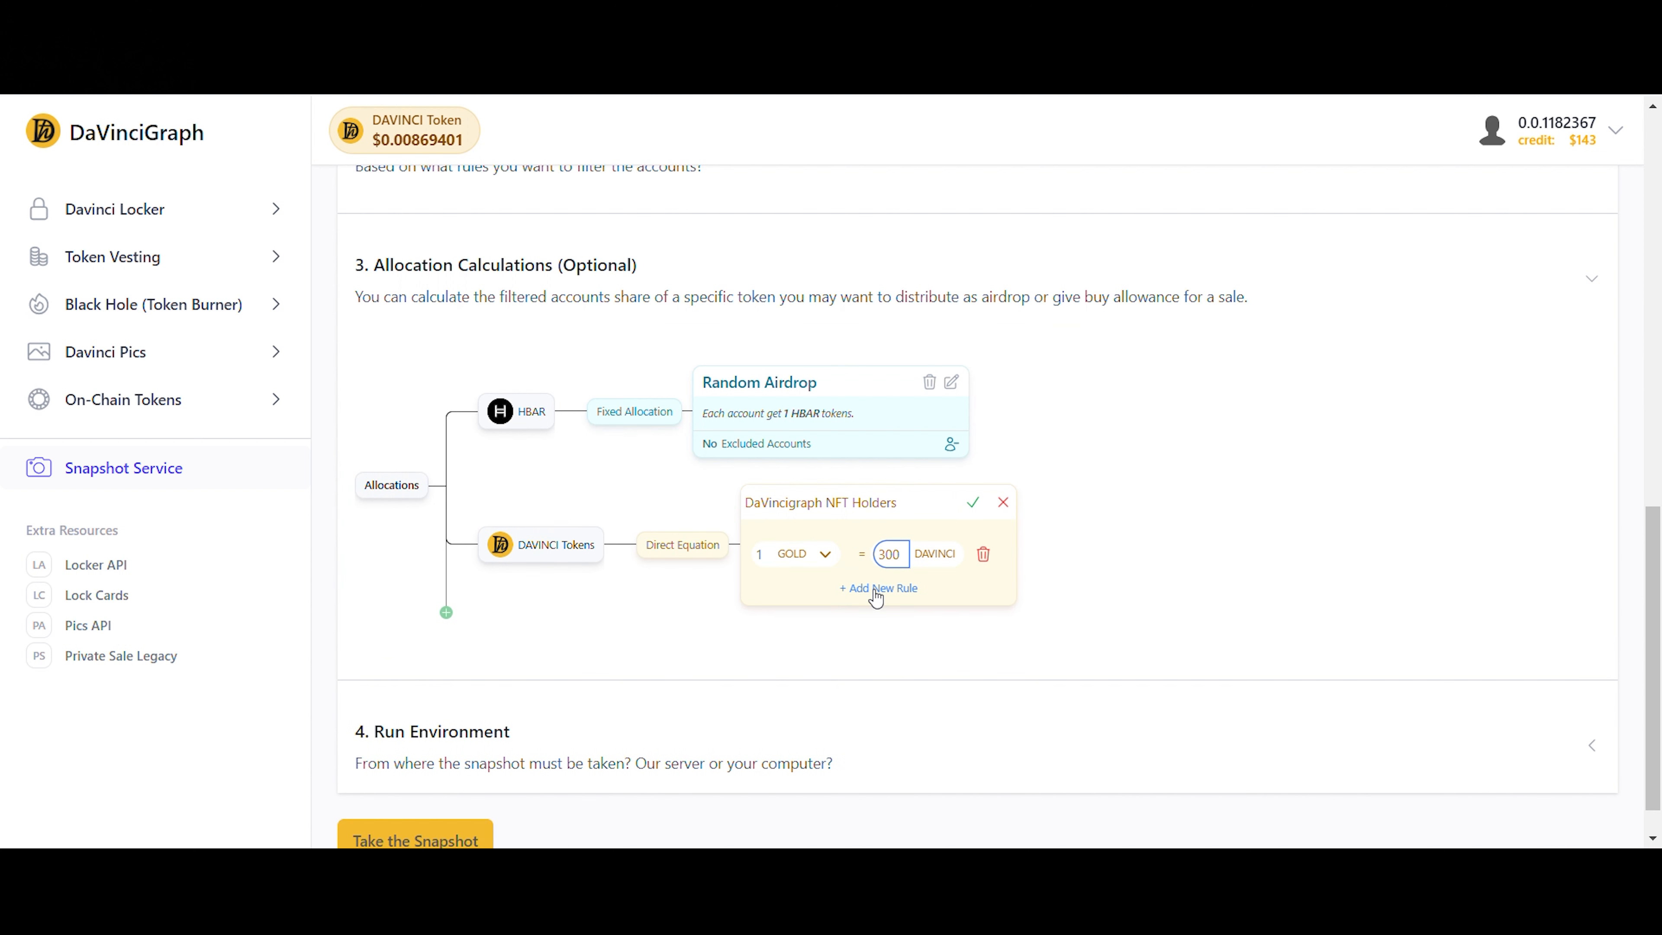
# - Add a second rule to the direct equation: 1 SILVER = 200 DAVINCI
pyautogui.click(877, 587)
pyautogui.doubleClick(762, 589)
pyautogui.write('1')
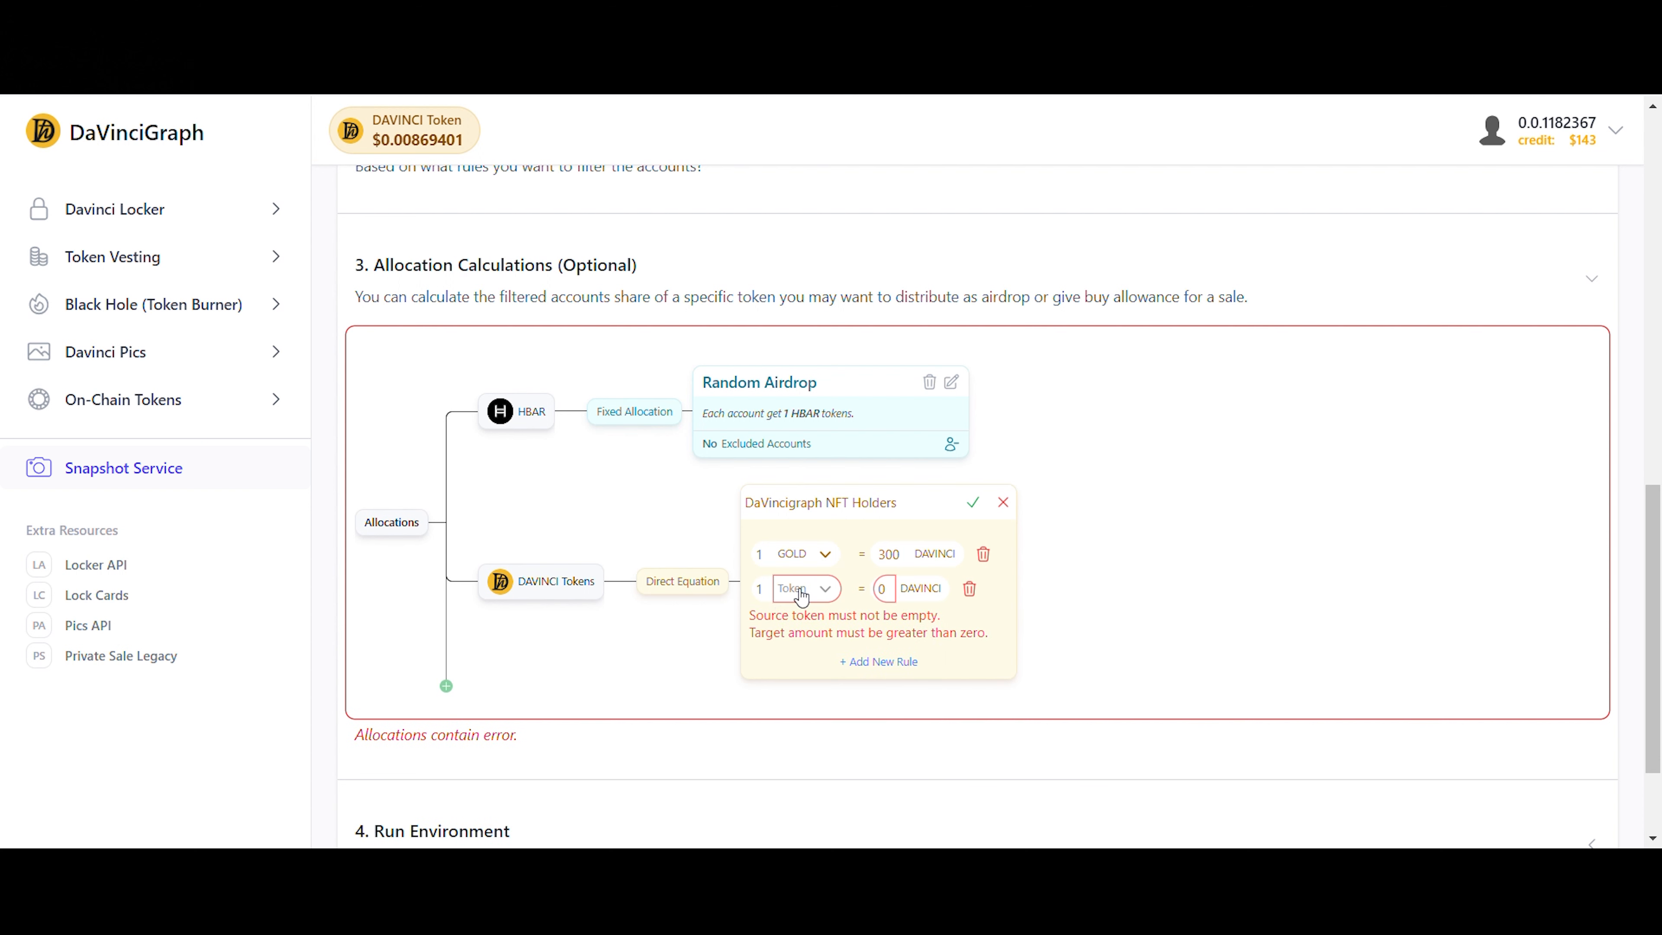
pyautogui.click(818, 588)
pyautogui.click(851, 750)
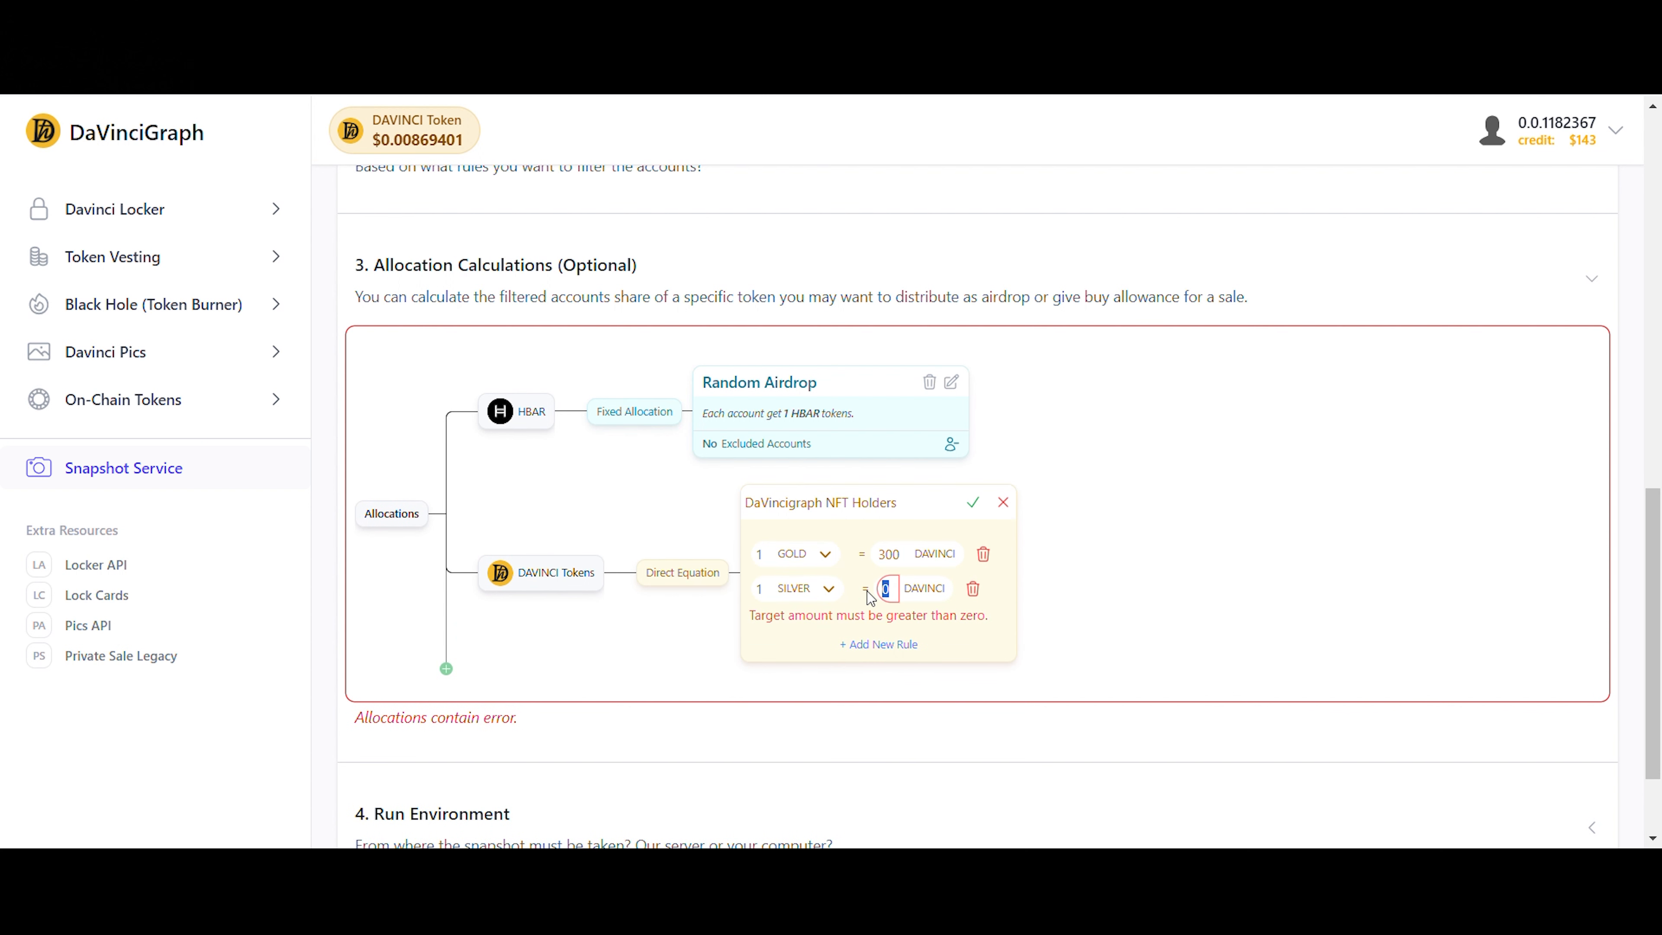
pyautogui.write('200')
# - Add a third rule of 1 BRONZE = 100 DAVINCI and save the direct equation allocation
pyautogui.click(873, 622)
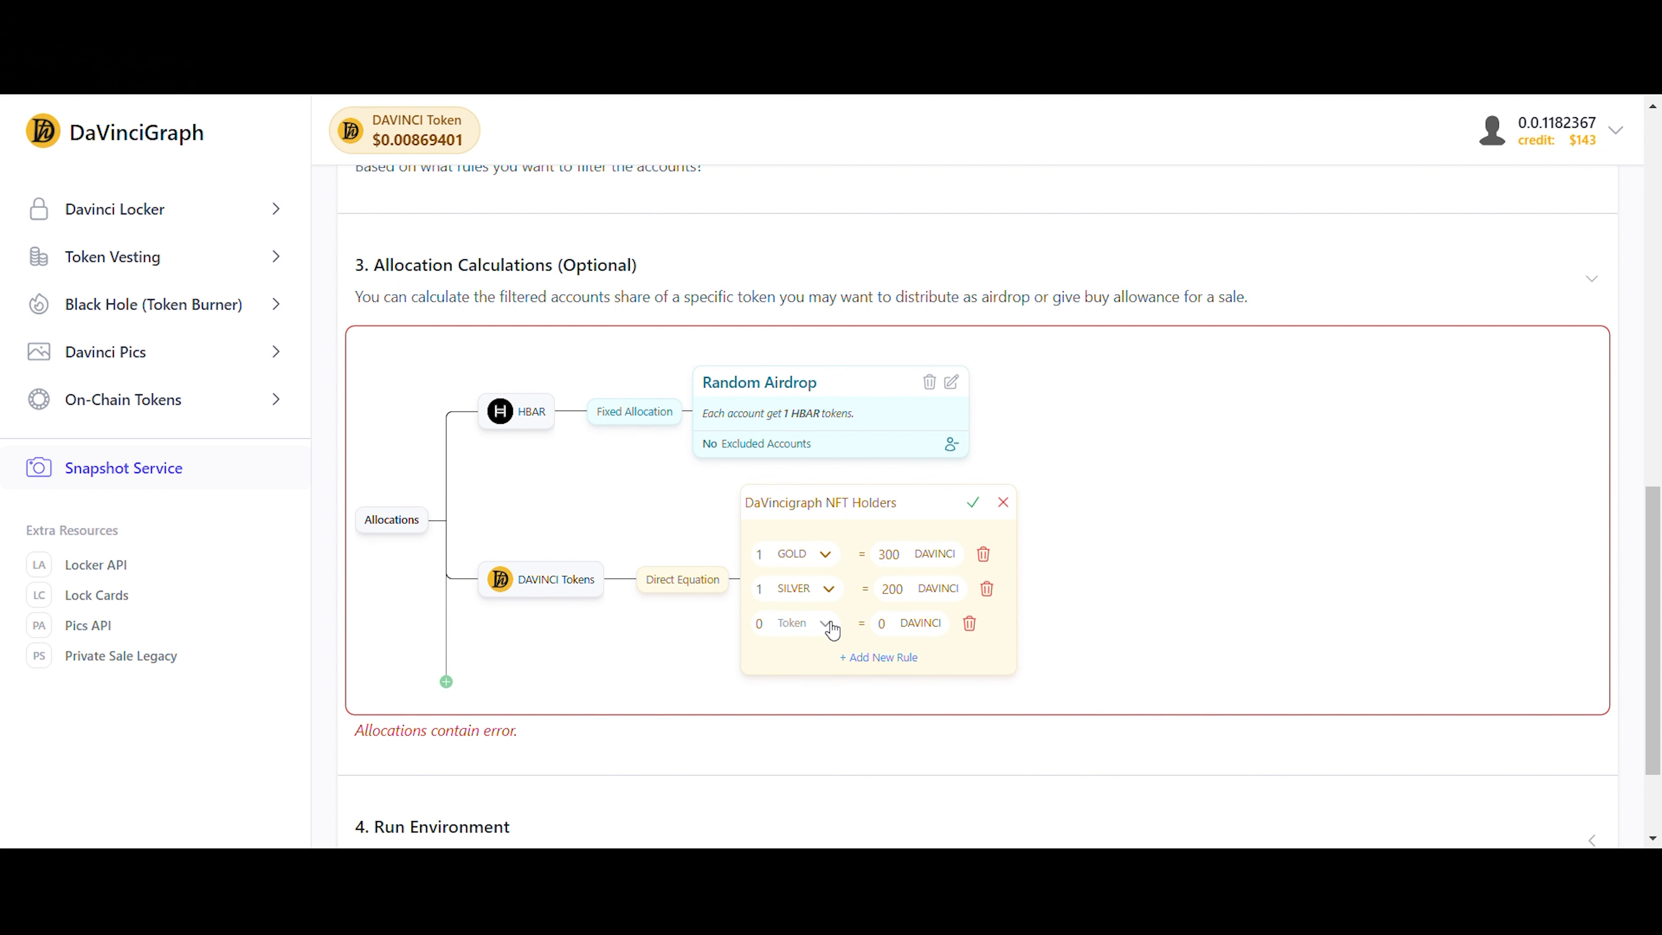
pyautogui.doubleClick(759, 623)
pyautogui.write('1')
pyautogui.click(803, 625)
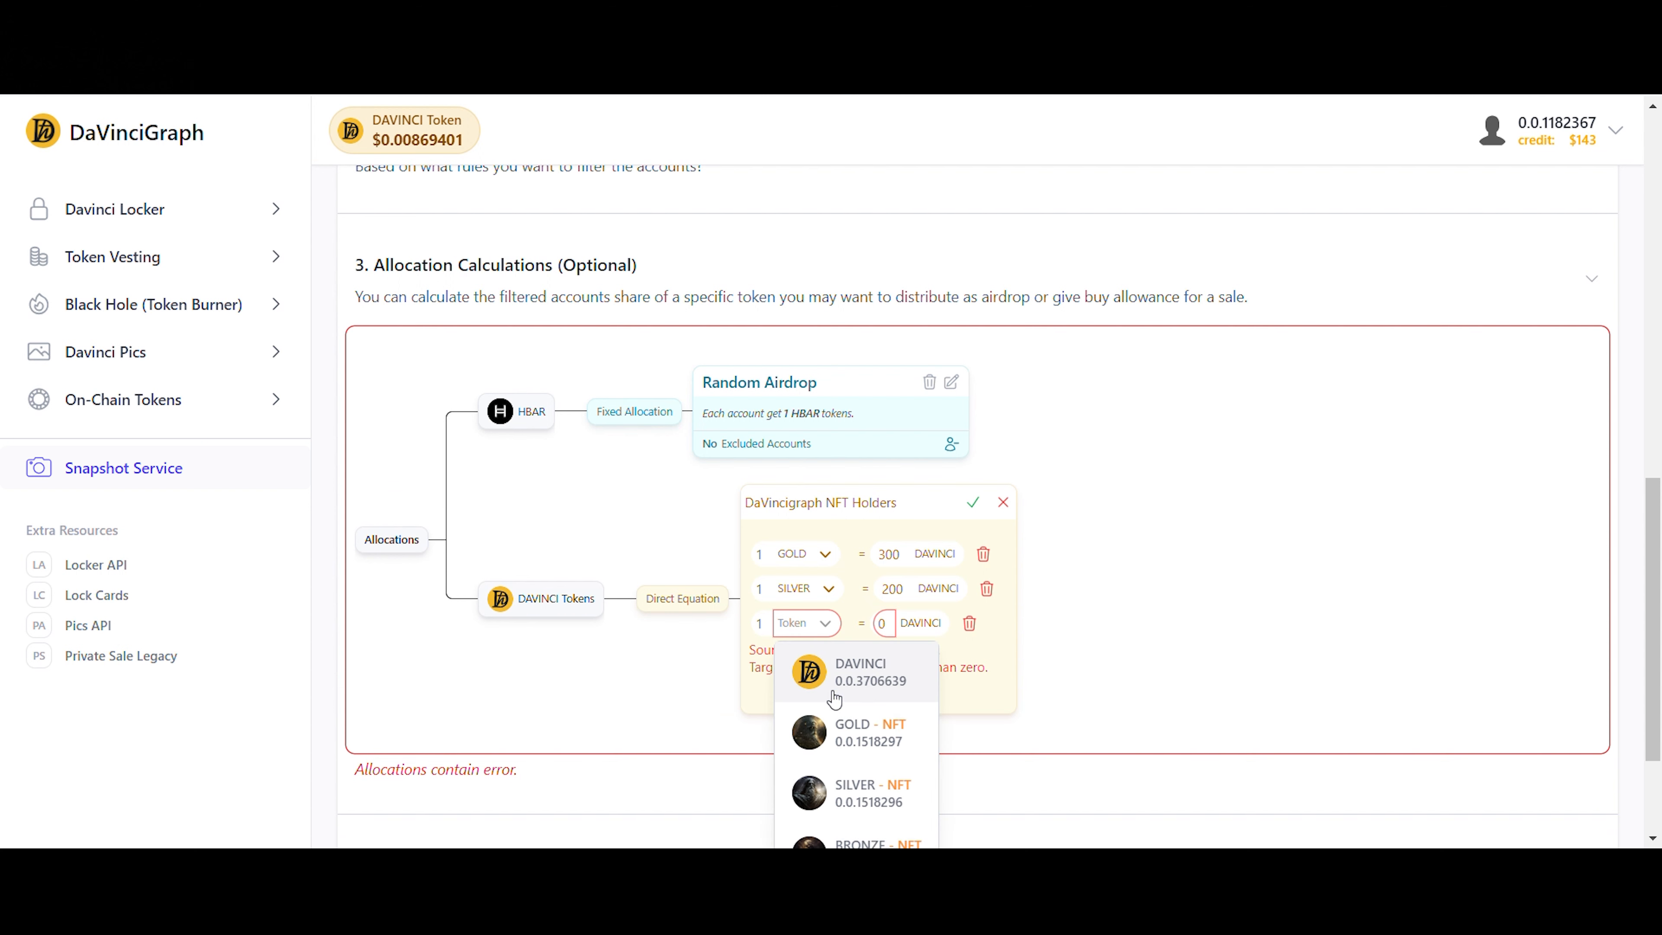
pyautogui.click(851, 842)
pyautogui.doubleClick(896, 623)
pyautogui.write('1')
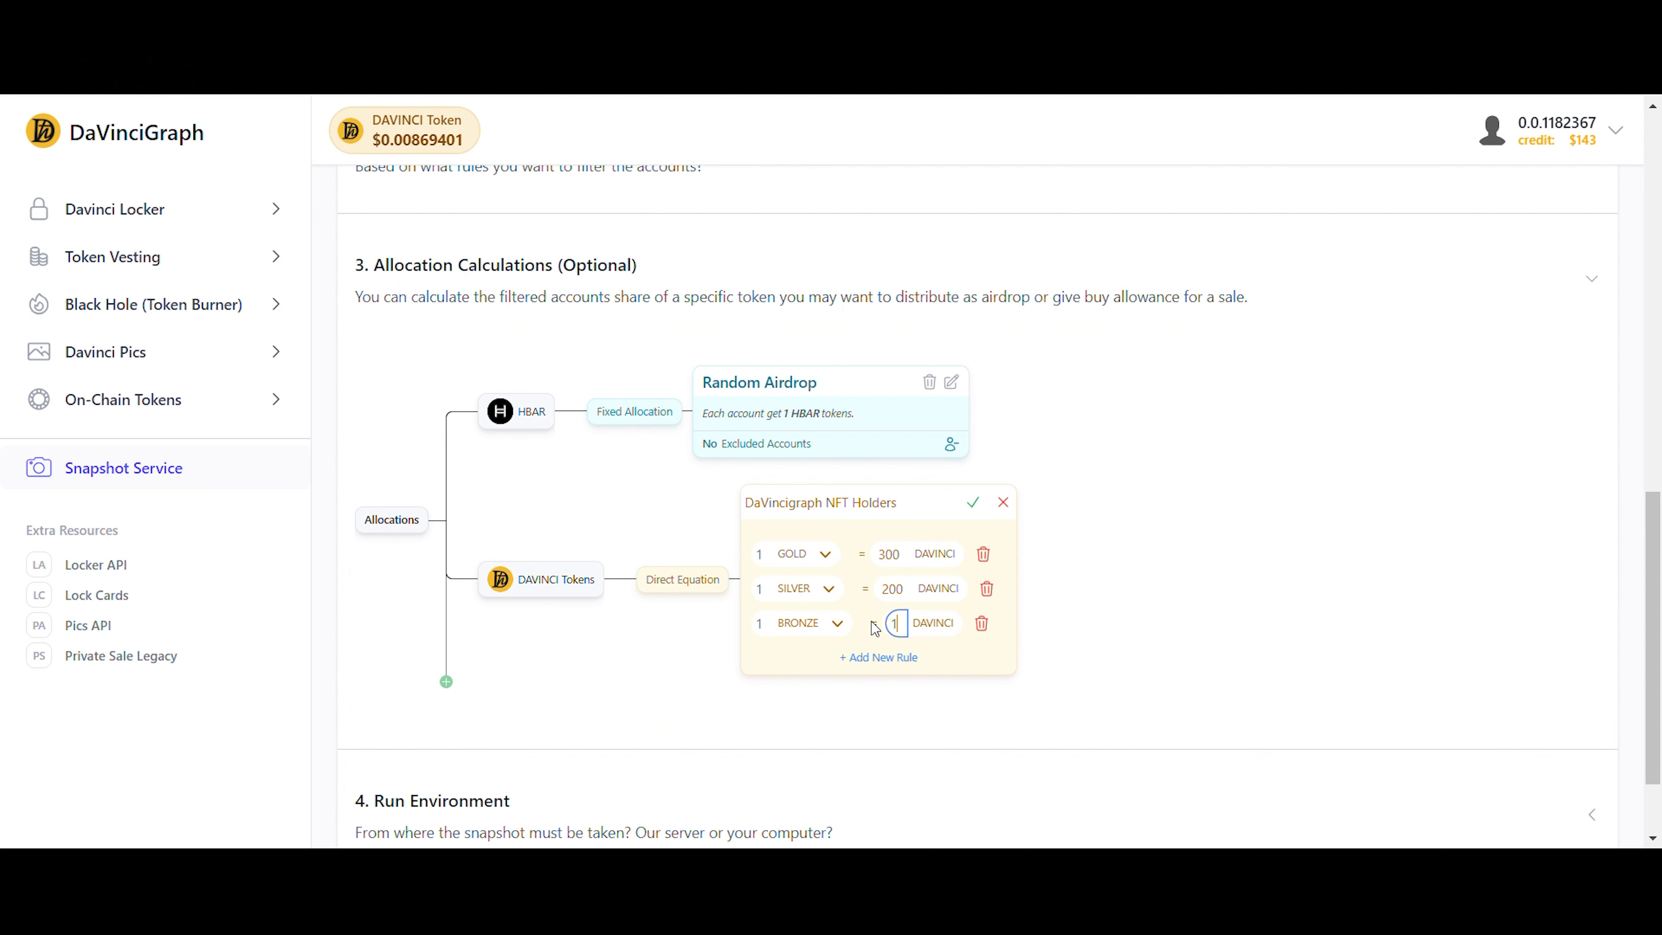
pyautogui.write('00')
pyautogui.click(974, 505)
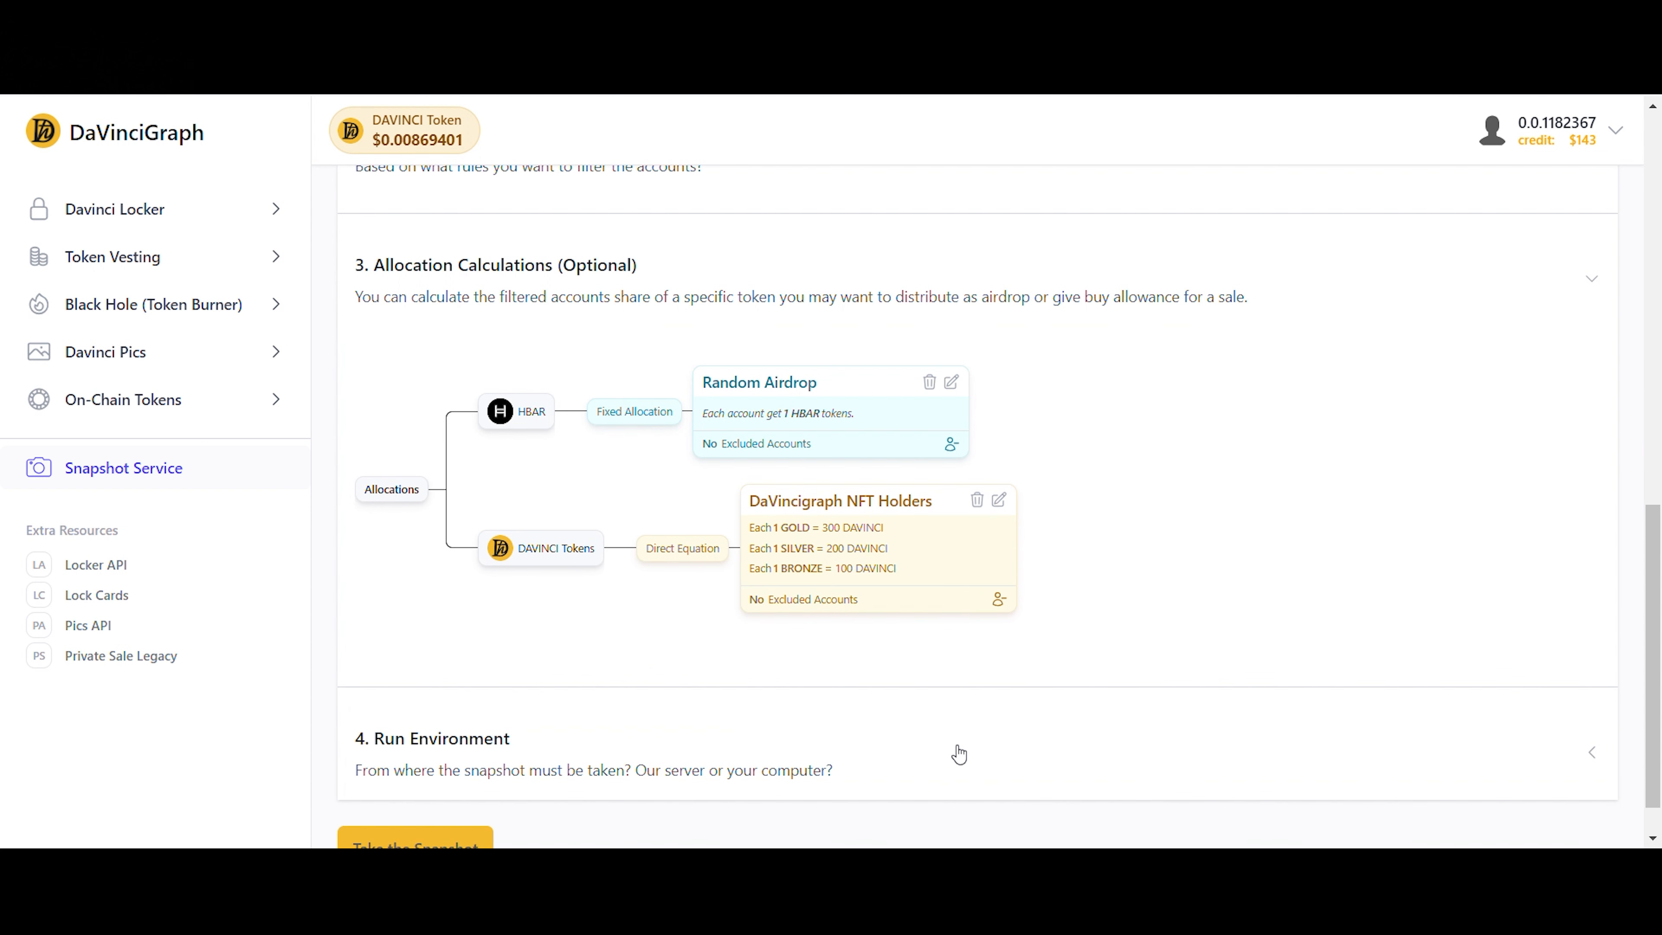
# - Add a second strategy, Proportional Allocation, to the DAVINCI Tokens branch
pyautogui.moveTo(636, 548)
pyautogui.click(633, 552)
pyautogui.click(698, 645)
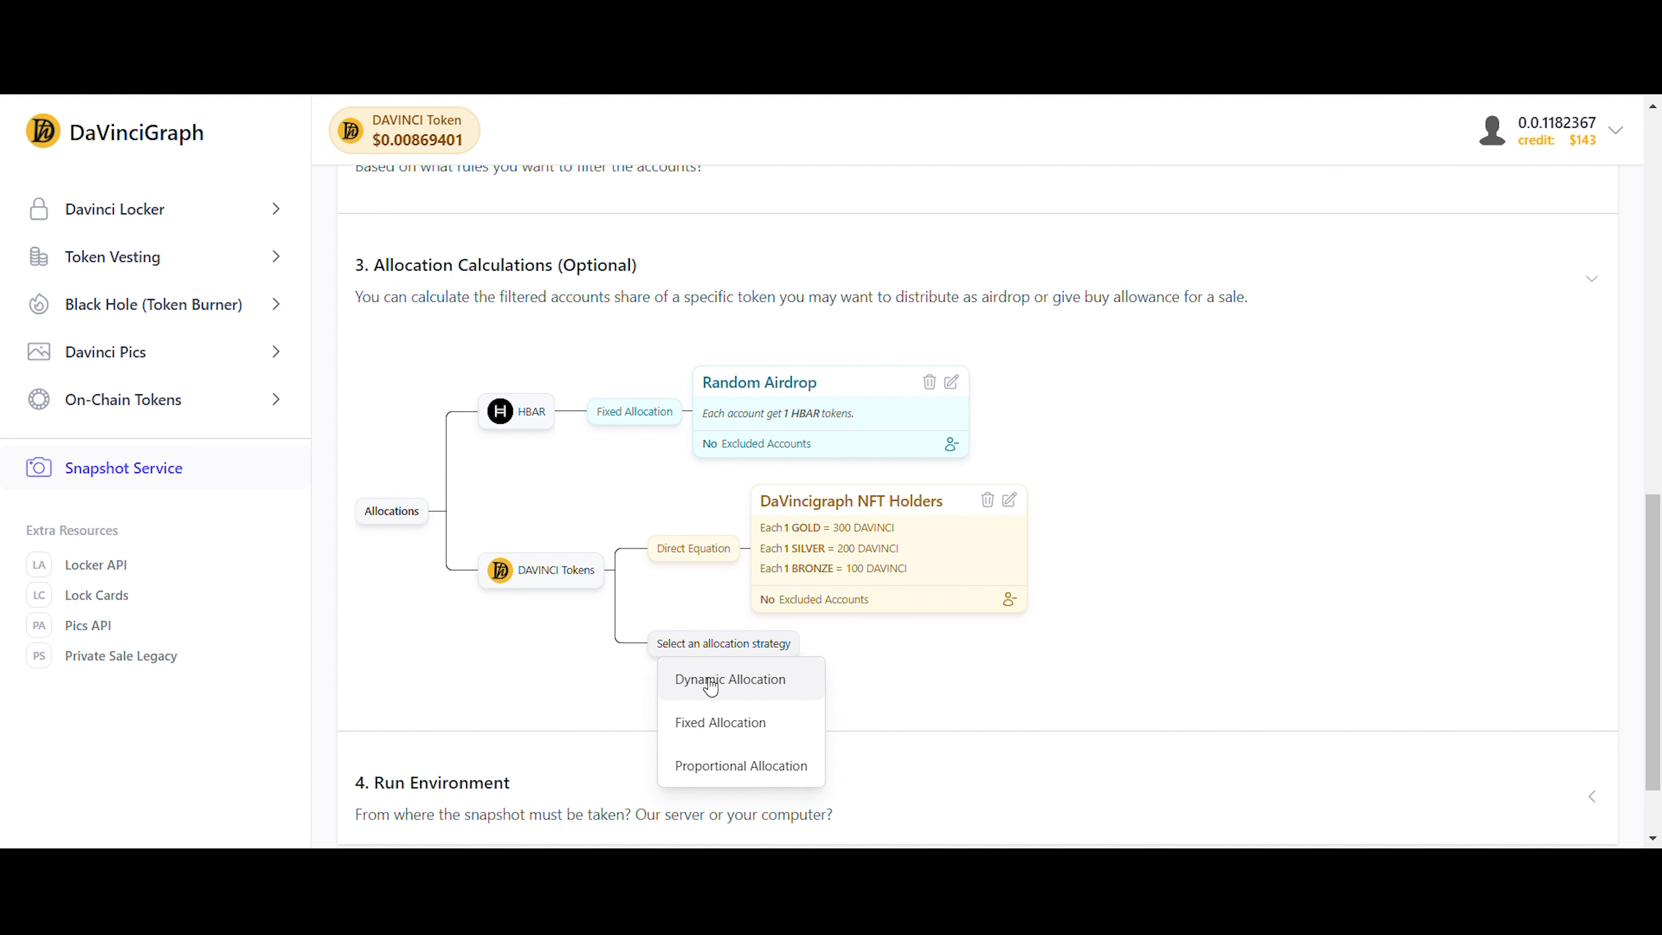
pyautogui.click(737, 767)
pyautogui.scroll(-2, 1198, 682)
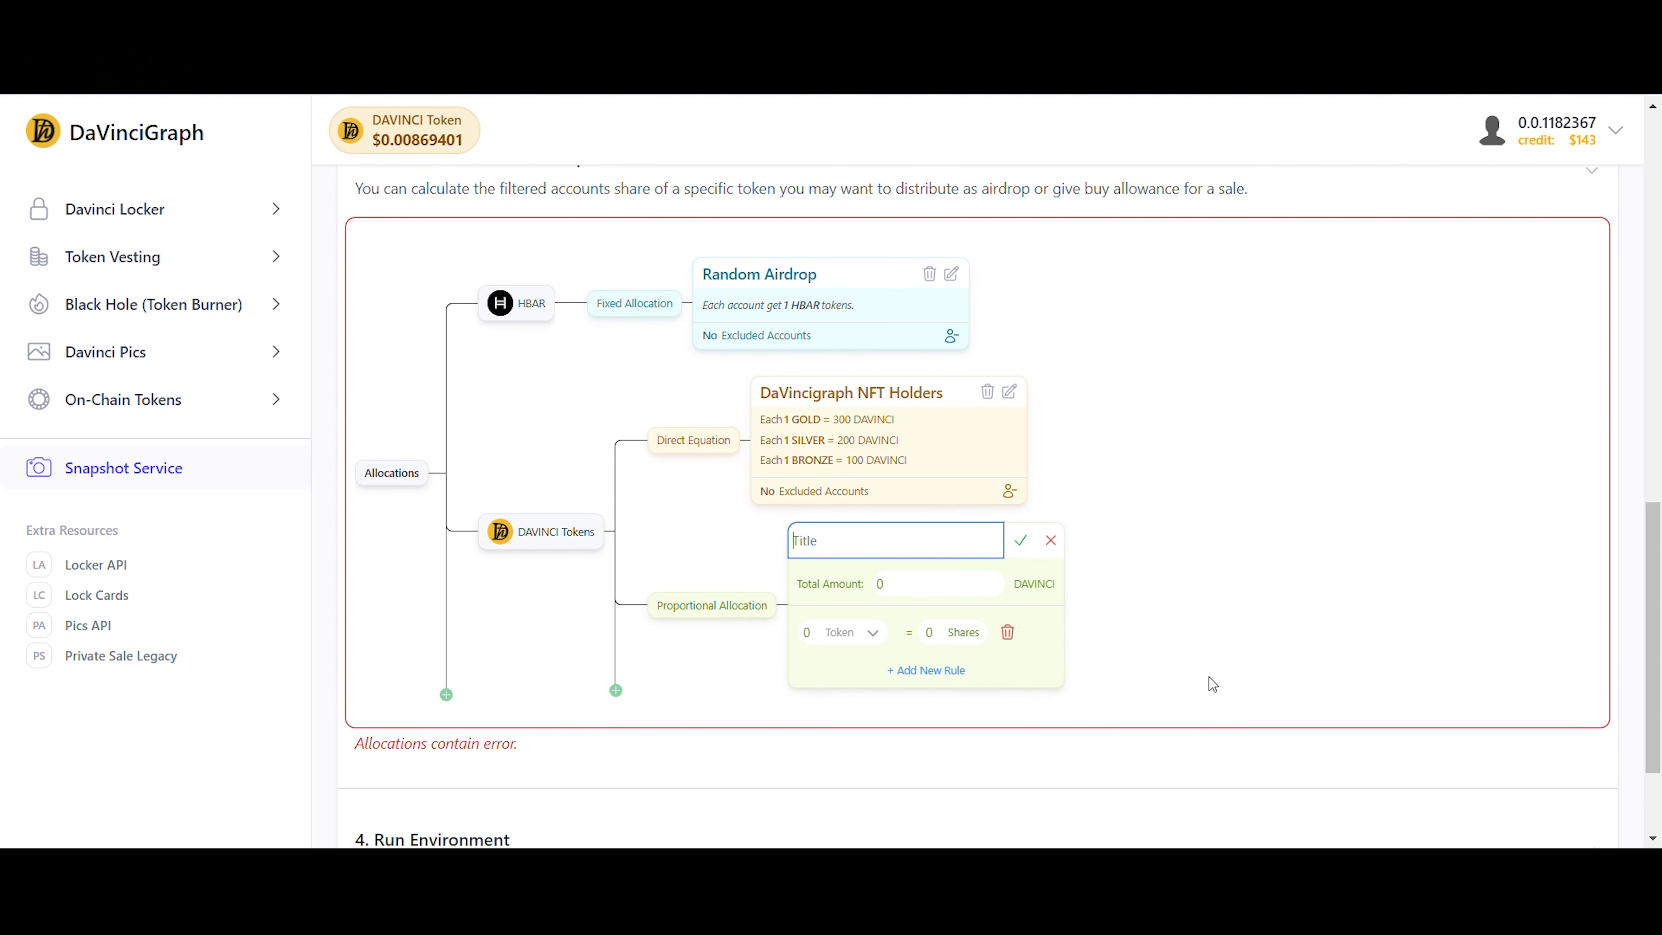
# - Title the proportional allocation "DaVinciGraph Ultra Airdrop" and set its total amount to 500000 DAVINCI
pyautogui.write('DaVincigraph Ultra Airdrop')
pyautogui.press('Tab')
pyautogui.press('Tab')
pyautogui.press('Tab')
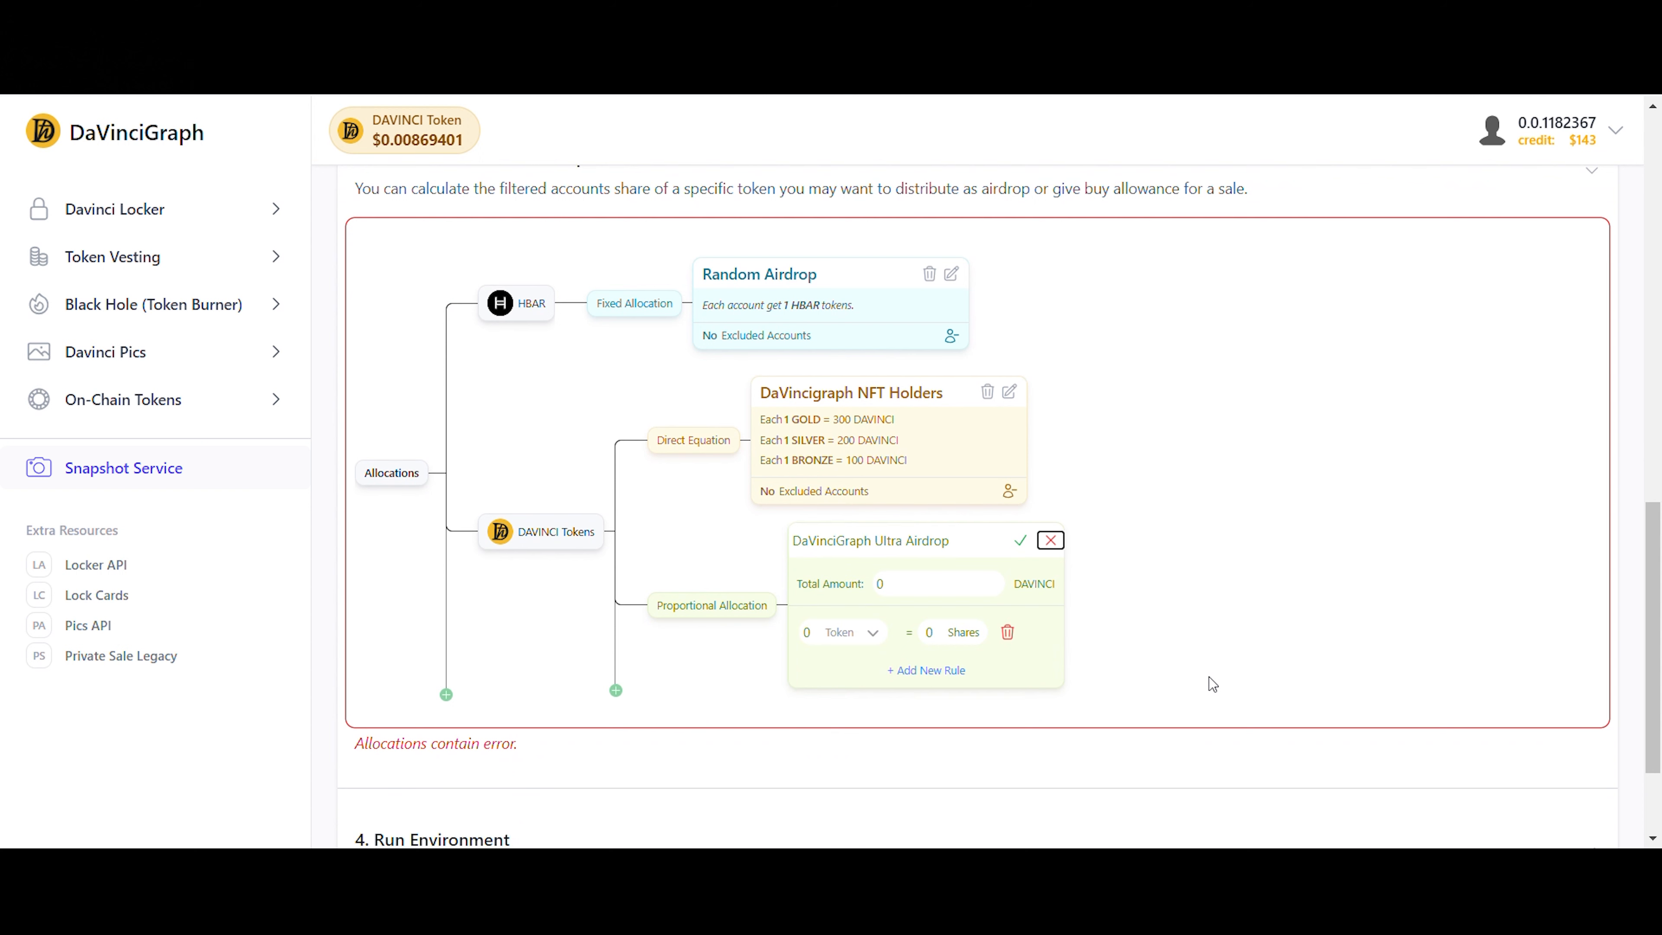
pyautogui.write('50000')
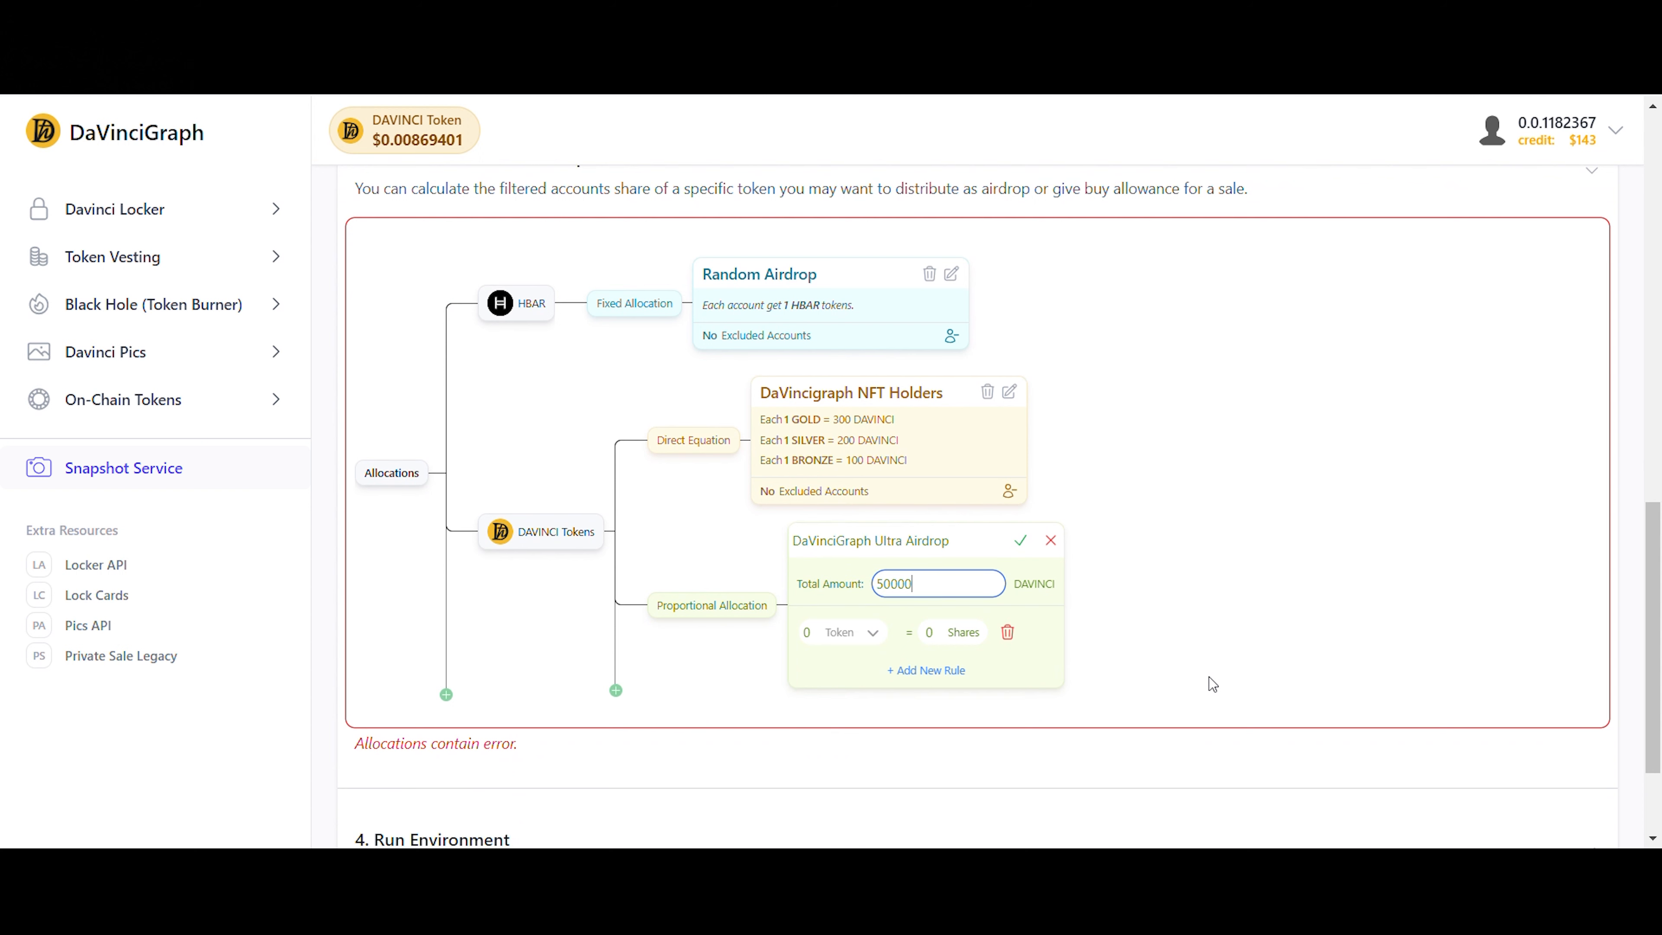
pyautogui.write('0')
# - Set the source of the proportional allocation's first share rule to 1 GOLD
pyautogui.click(822, 642)
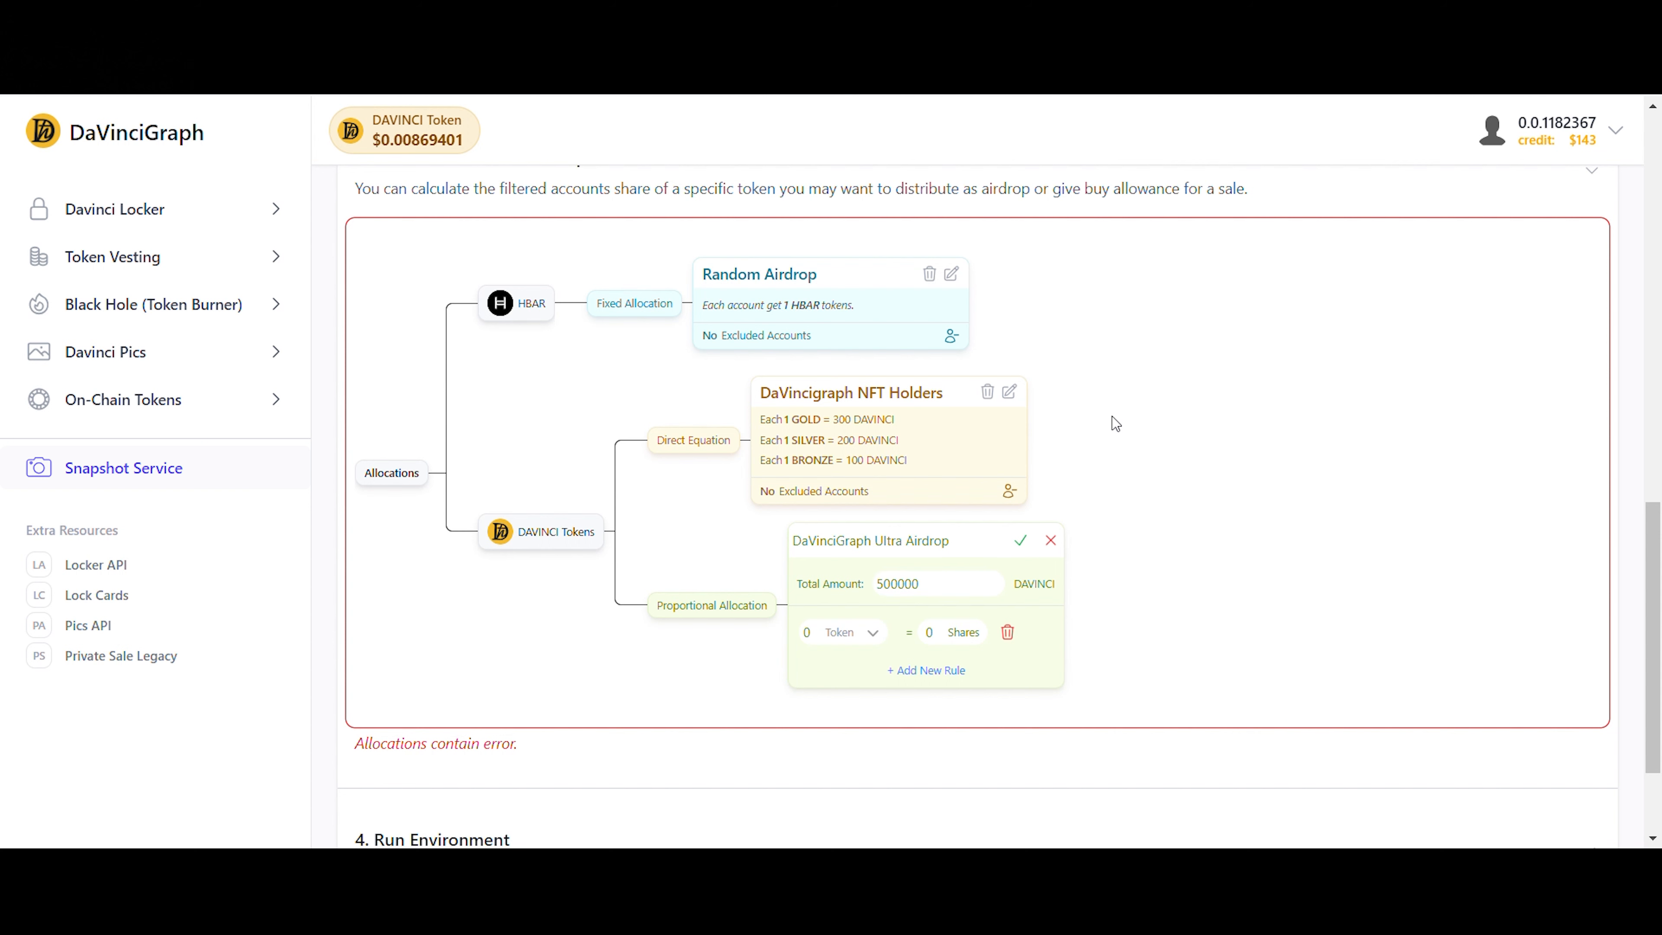
pyautogui.hotkey('alt', 'Tab')
pyautogui.click(815, 636)
pyautogui.write('1')
pyautogui.click(844, 632)
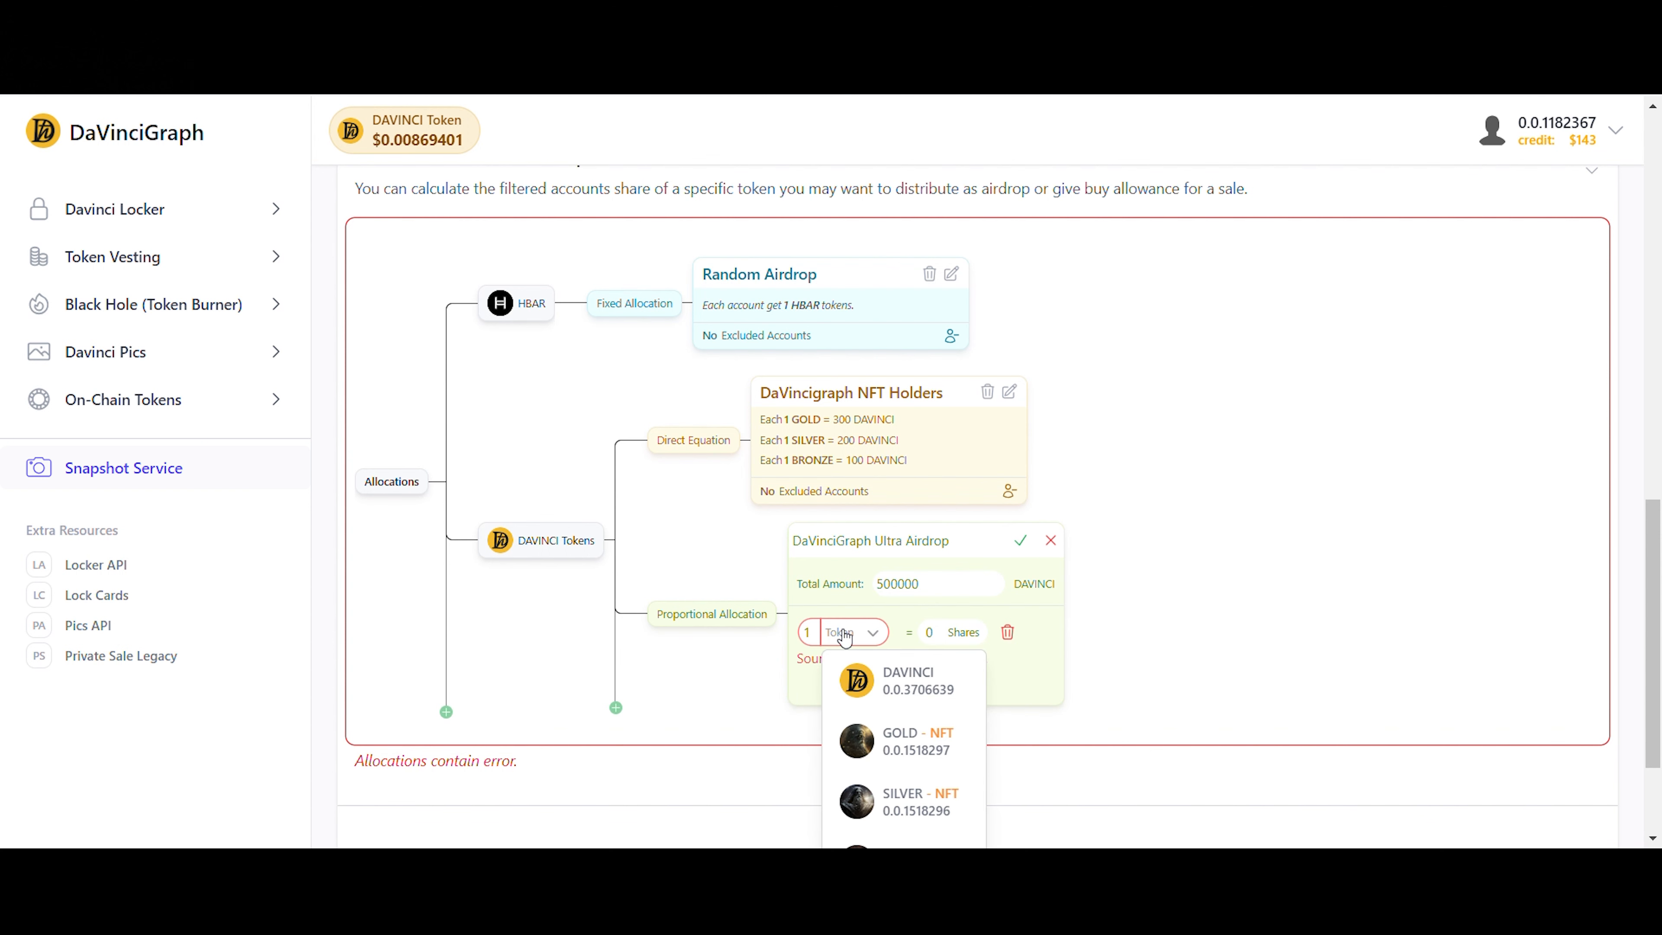
pyautogui.click(908, 739)
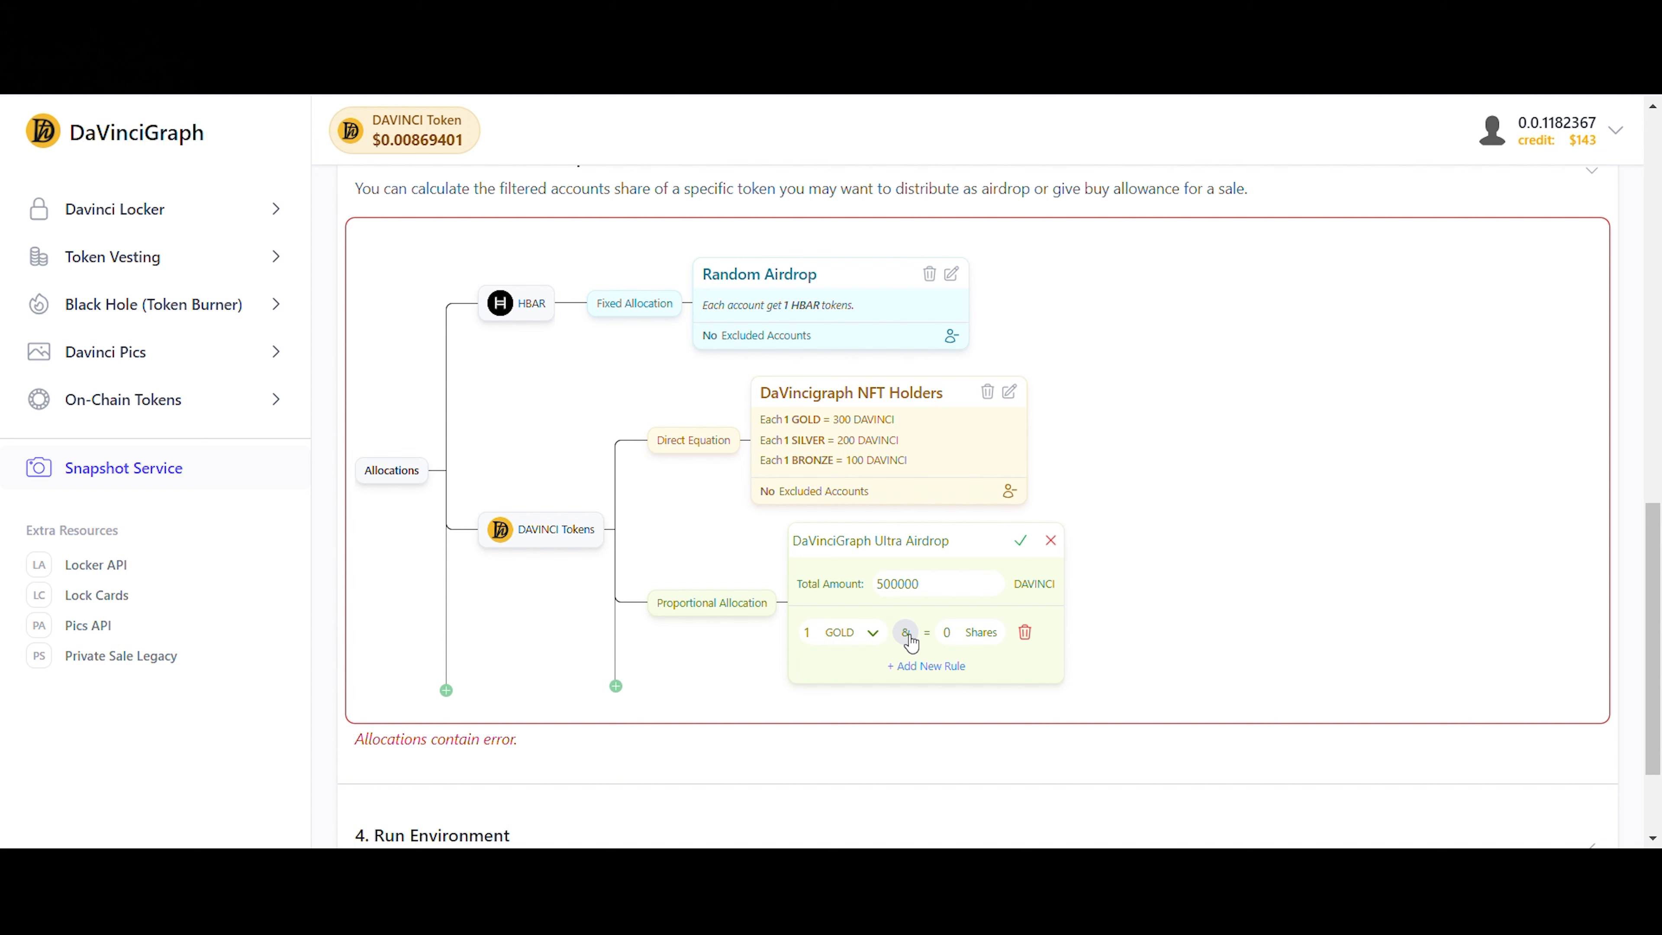
# - Add 1 SILVER and 1 BRONZE to the first rule's compound source and set the rule equal to 1 share
pyautogui.click(907, 634)
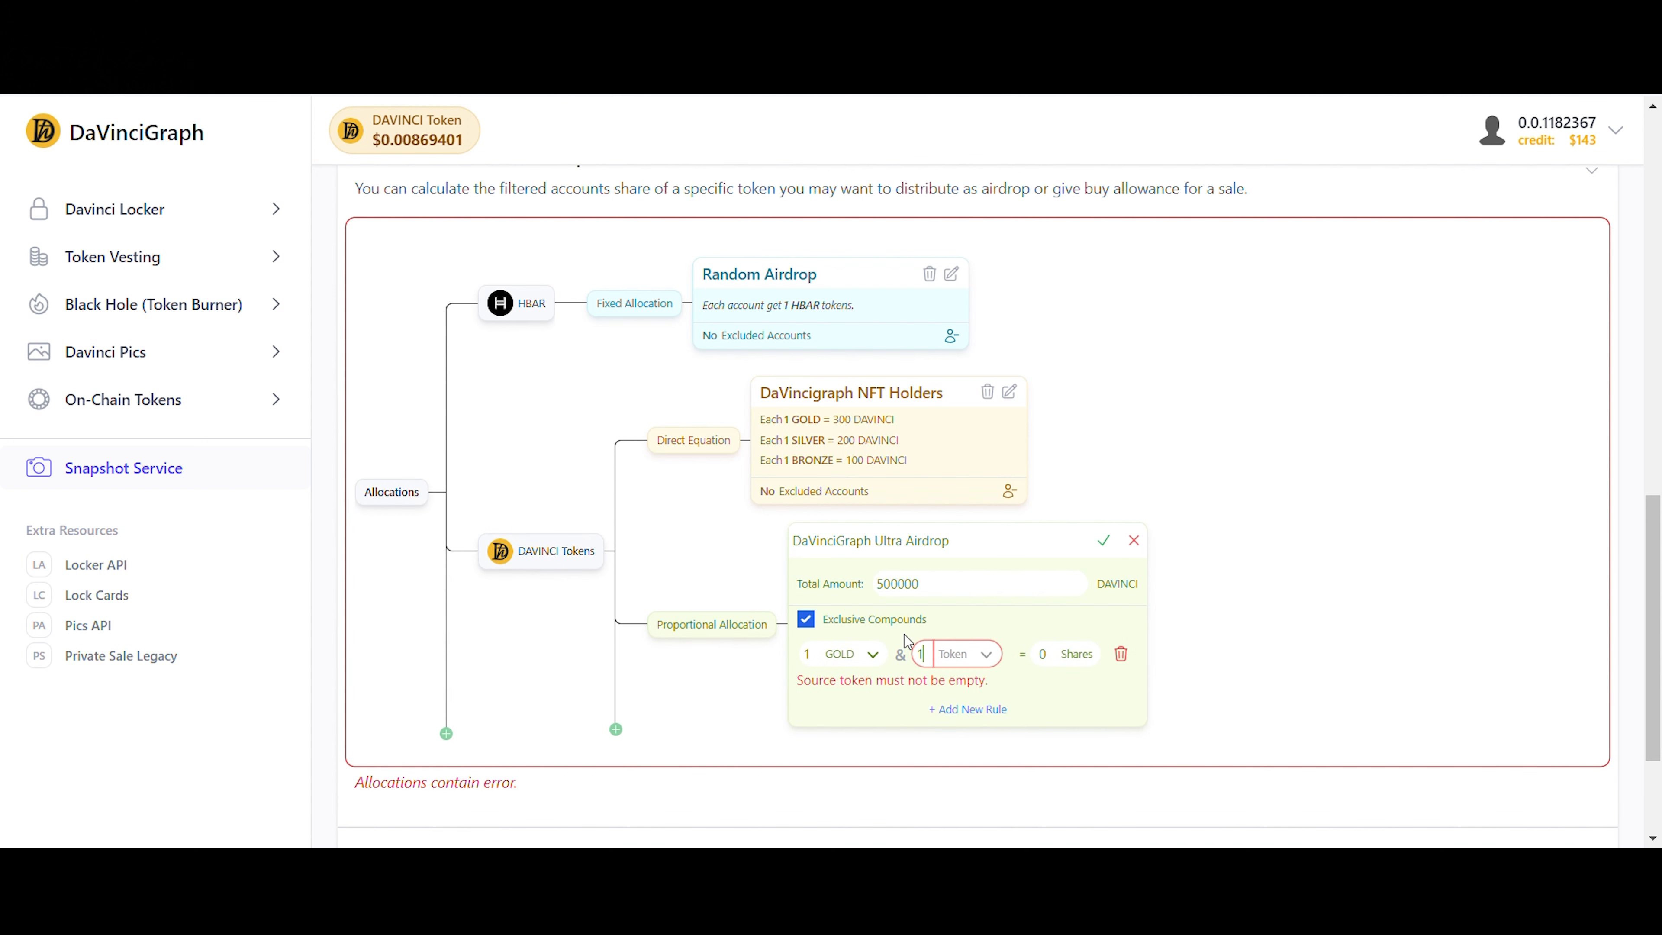
pyautogui.click(964, 657)
pyautogui.click(998, 819)
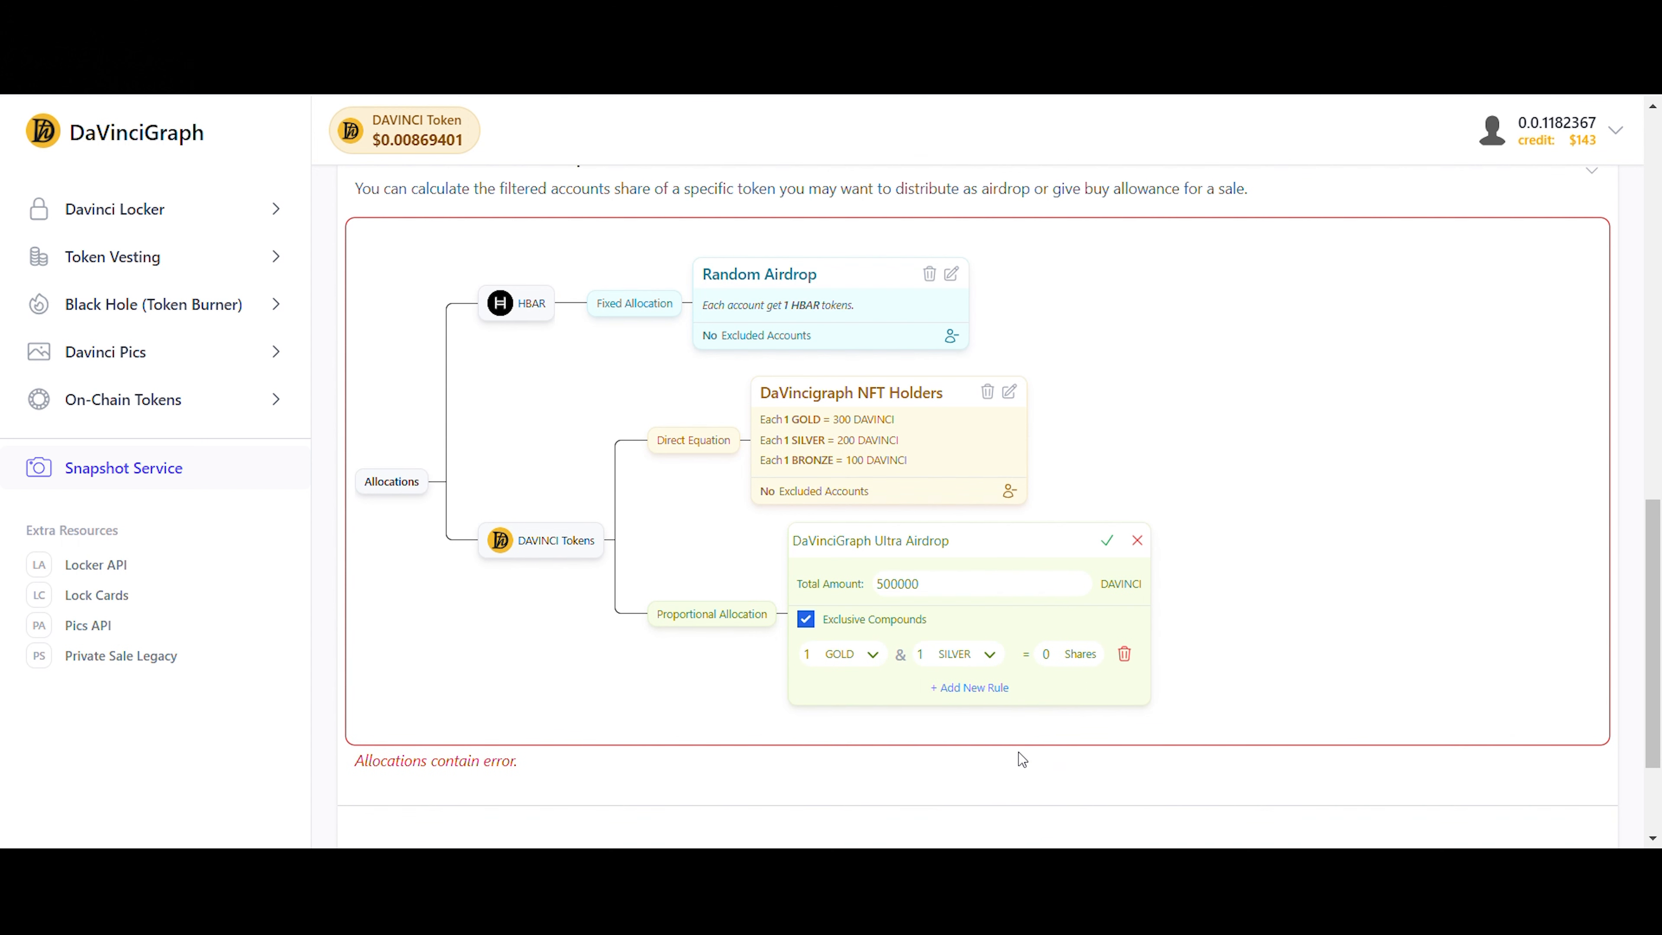
pyautogui.scroll(-2, 1017, 760)
pyautogui.click(1019, 548)
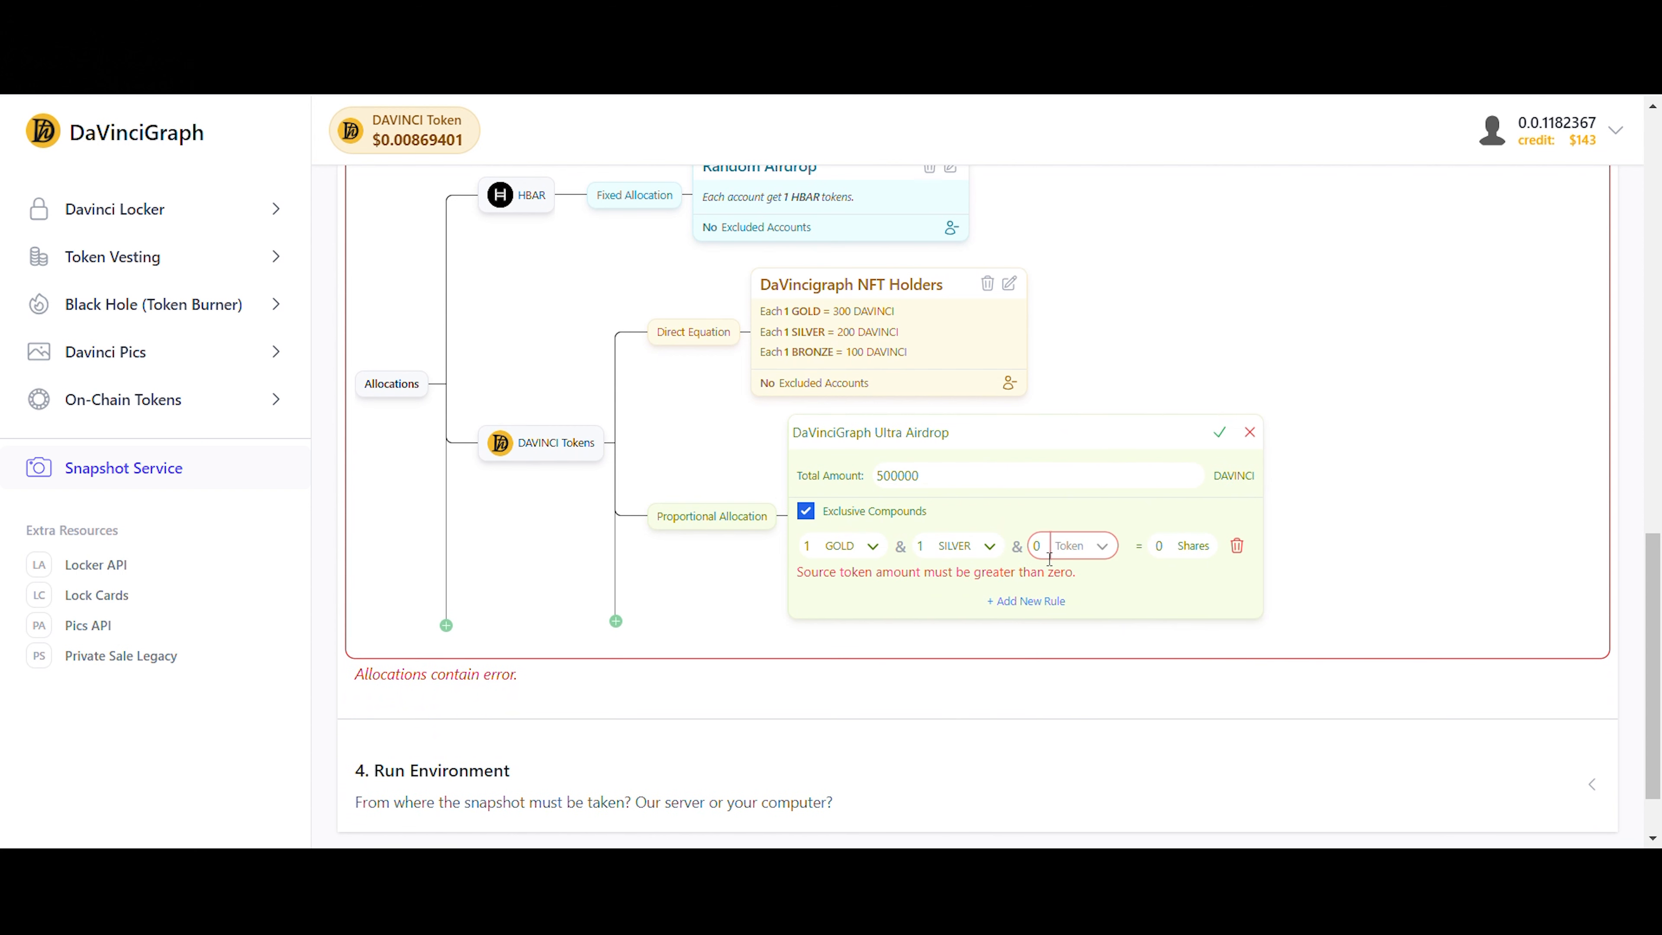
pyautogui.click(1061, 553)
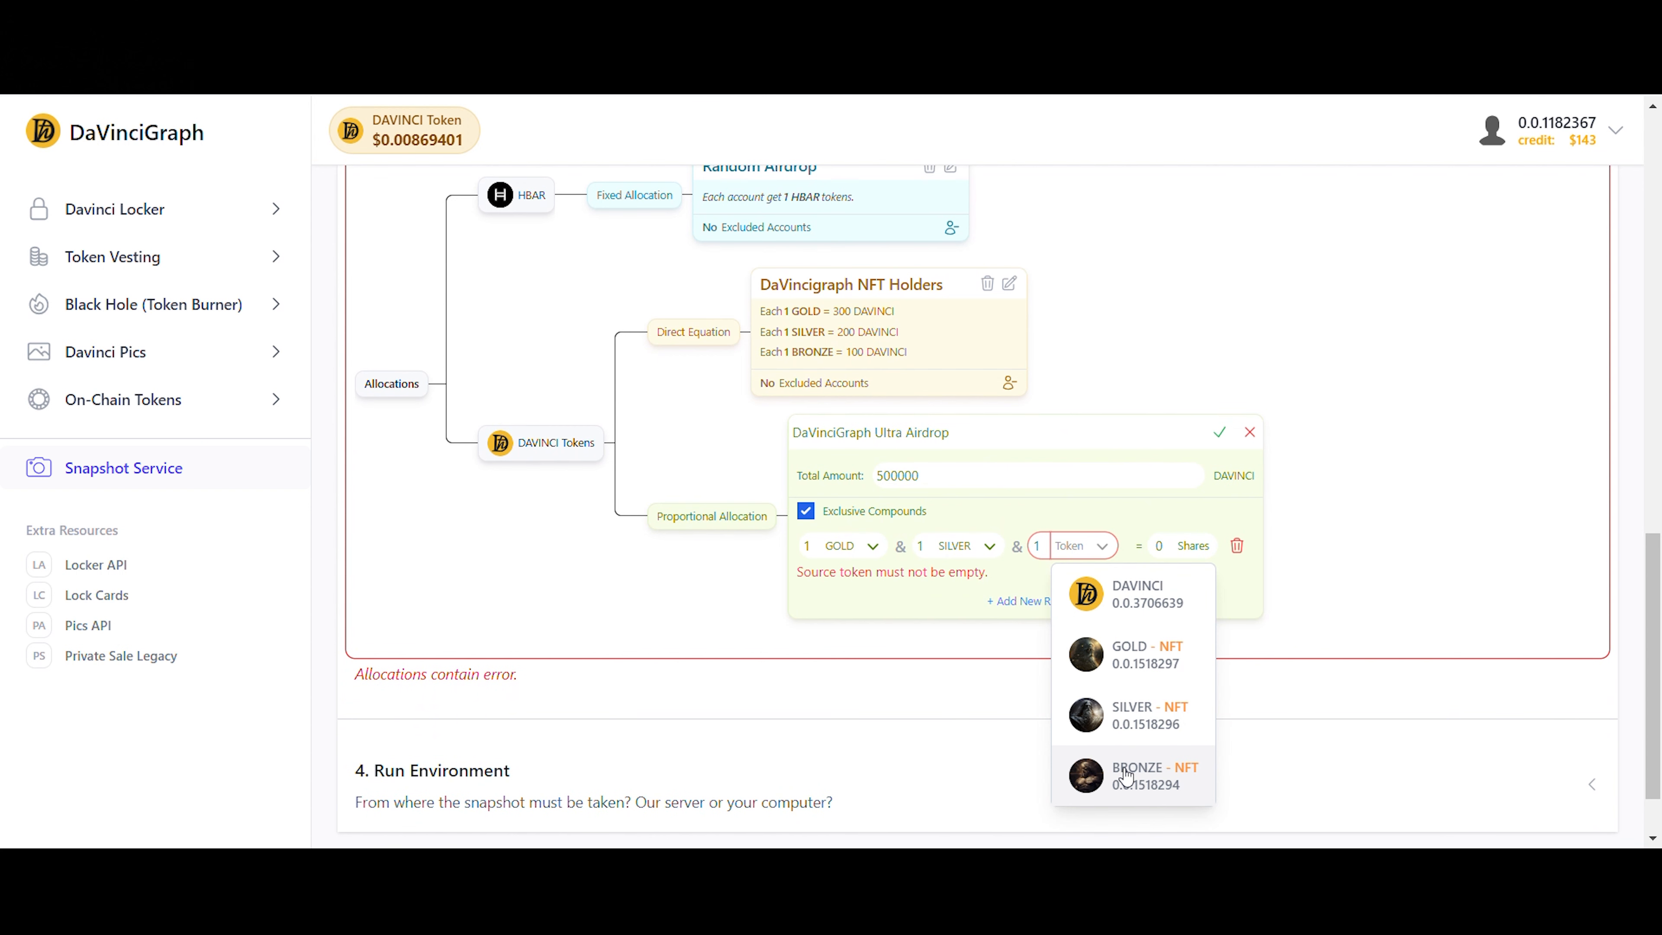
pyautogui.click(1086, 770)
pyautogui.click(1171, 547)
pyautogui.press('BackSpace')
pyautogui.write('1')
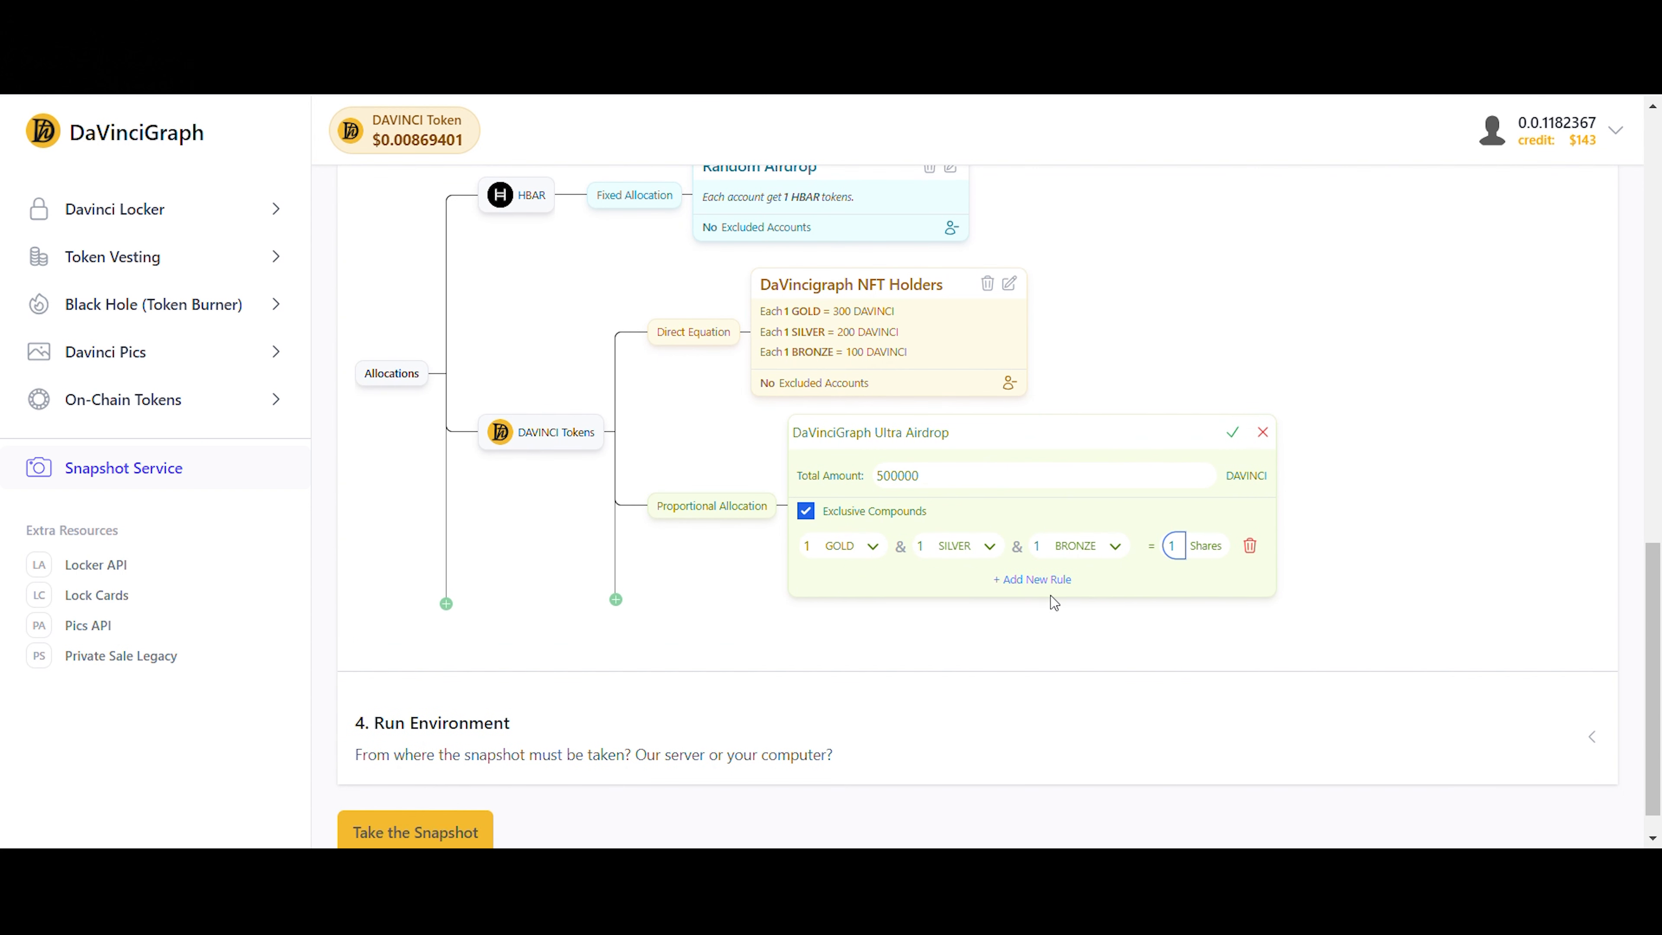
# - Add a second rule of 7 GOLD = 1 share to the proportional allocation
pyautogui.click(1054, 585)
pyautogui.click(806, 581)
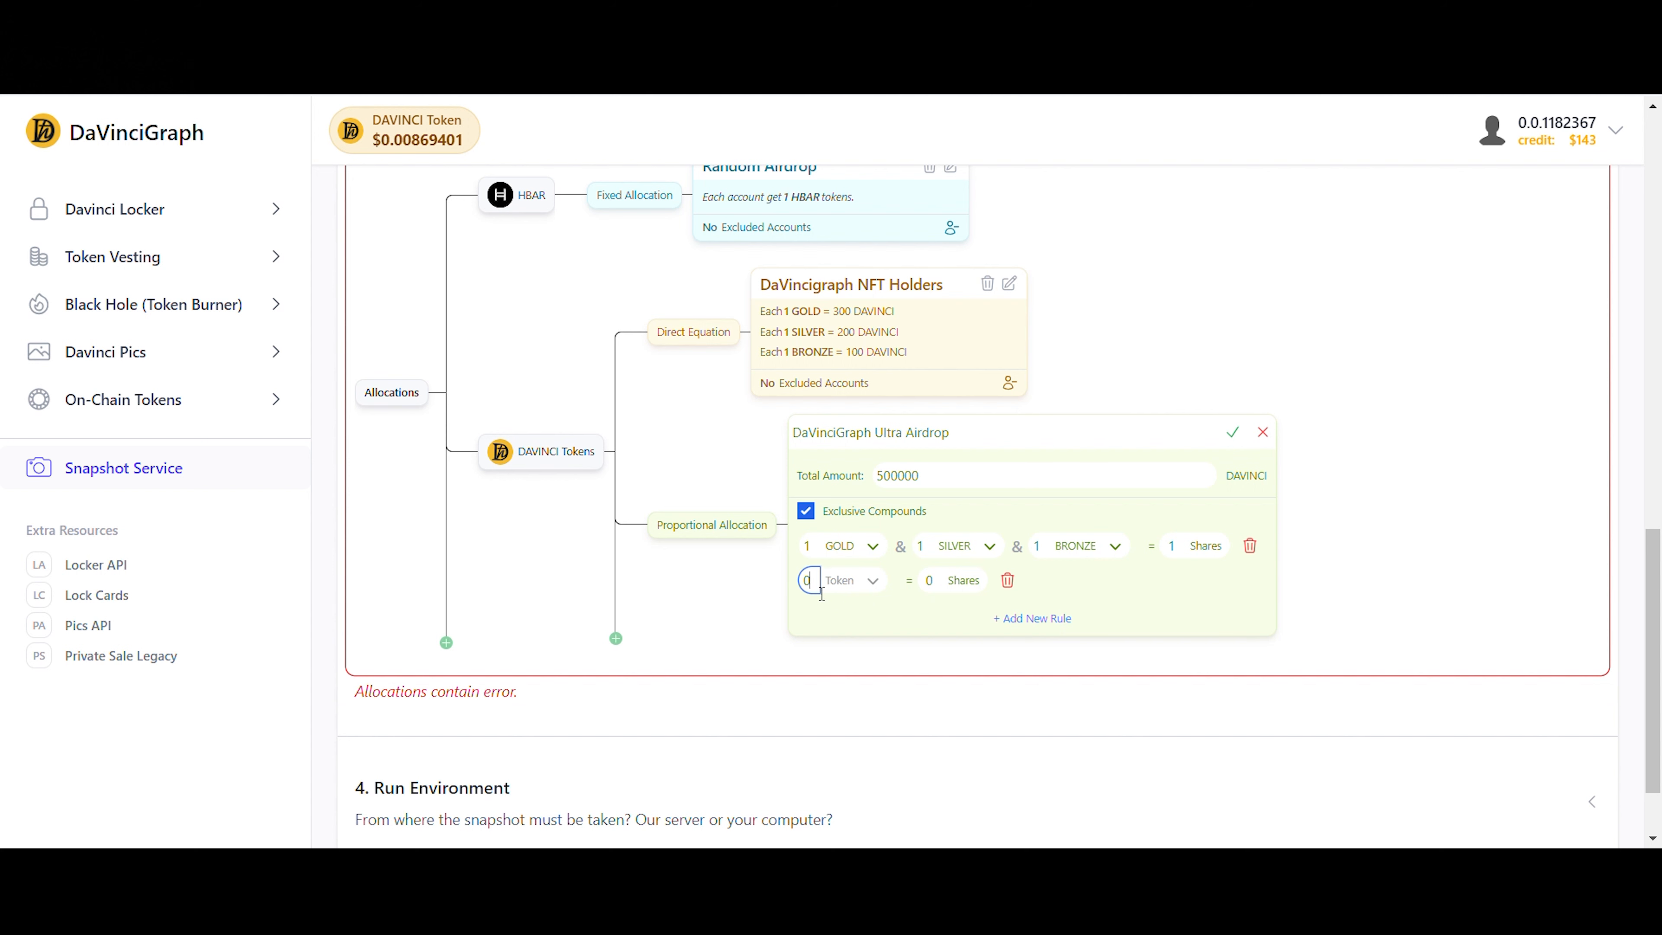
pyautogui.write('7')
pyautogui.click(851, 580)
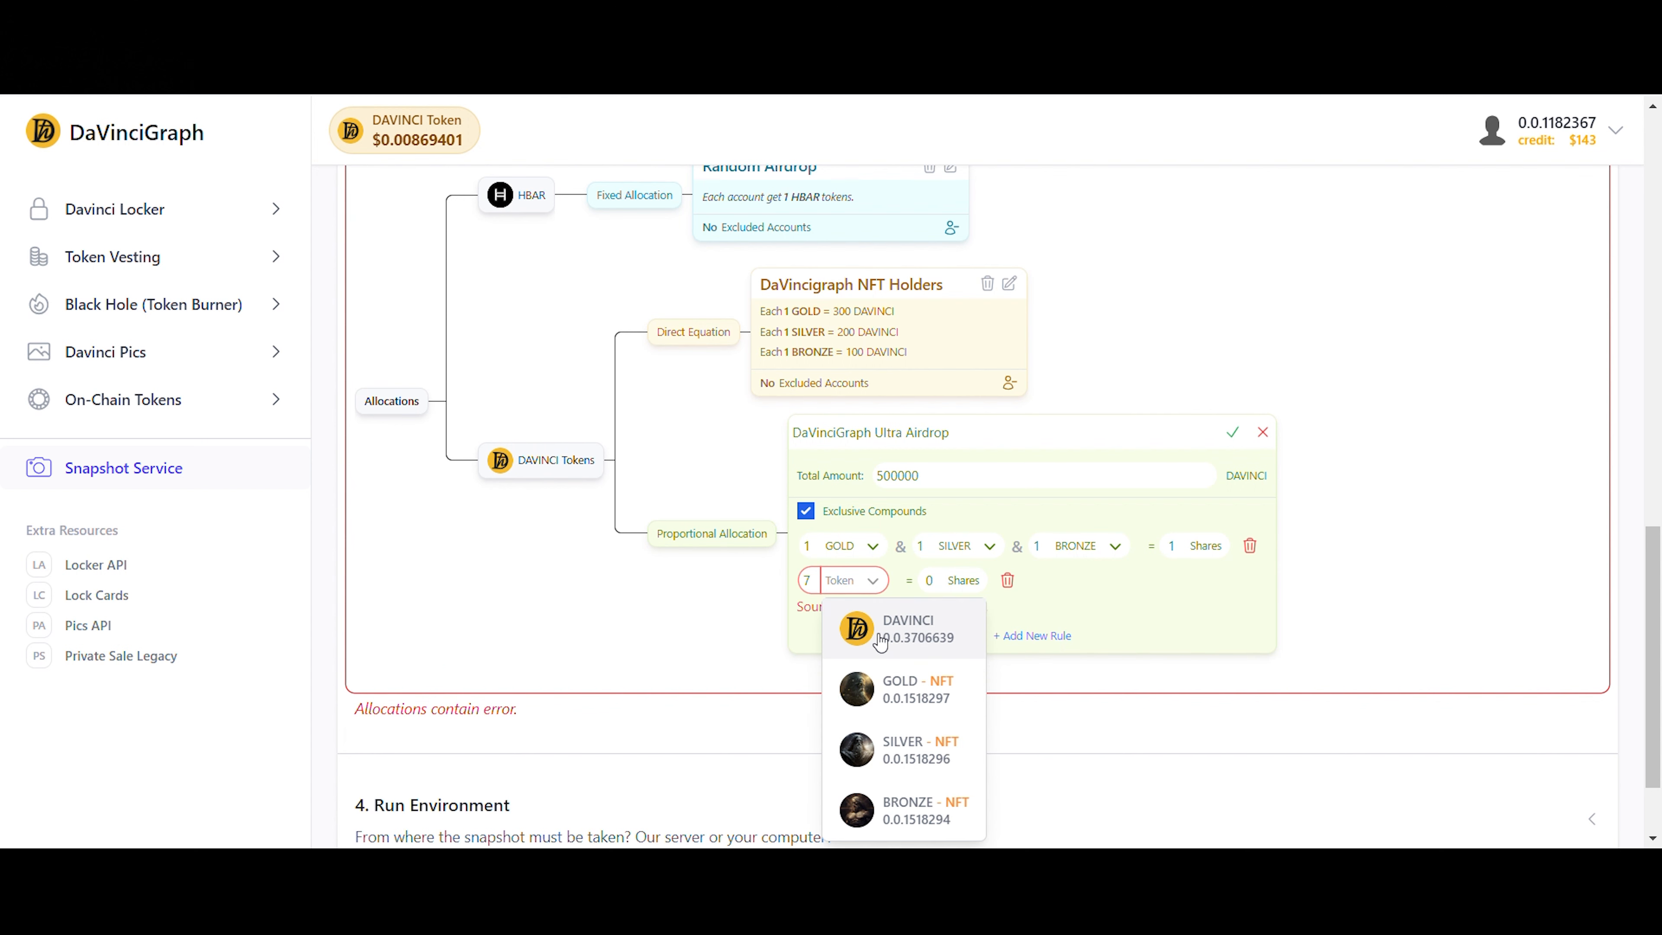
pyautogui.click(907, 686)
pyautogui.click(930, 580)
pyautogui.press('BackSpace')
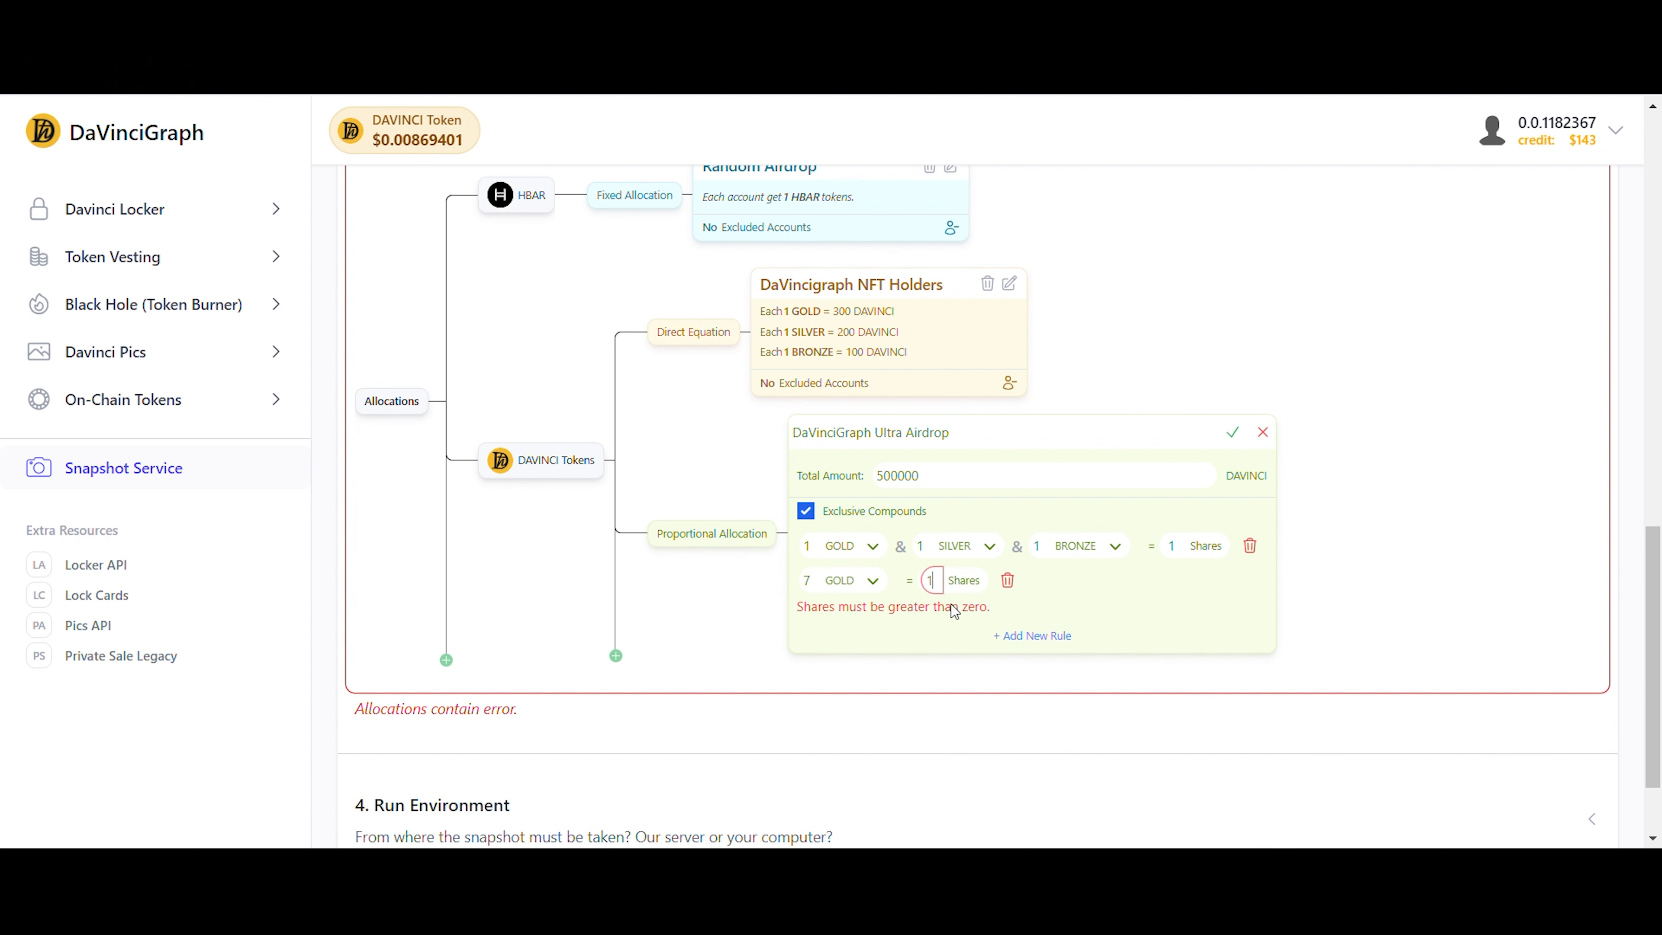
pyautogui.write('1')
# - Add a third rule of 15 SILVER = 1 share to the proportional allocation
pyautogui.click(1027, 613)
pyautogui.click(807, 615)
pyautogui.write('15')
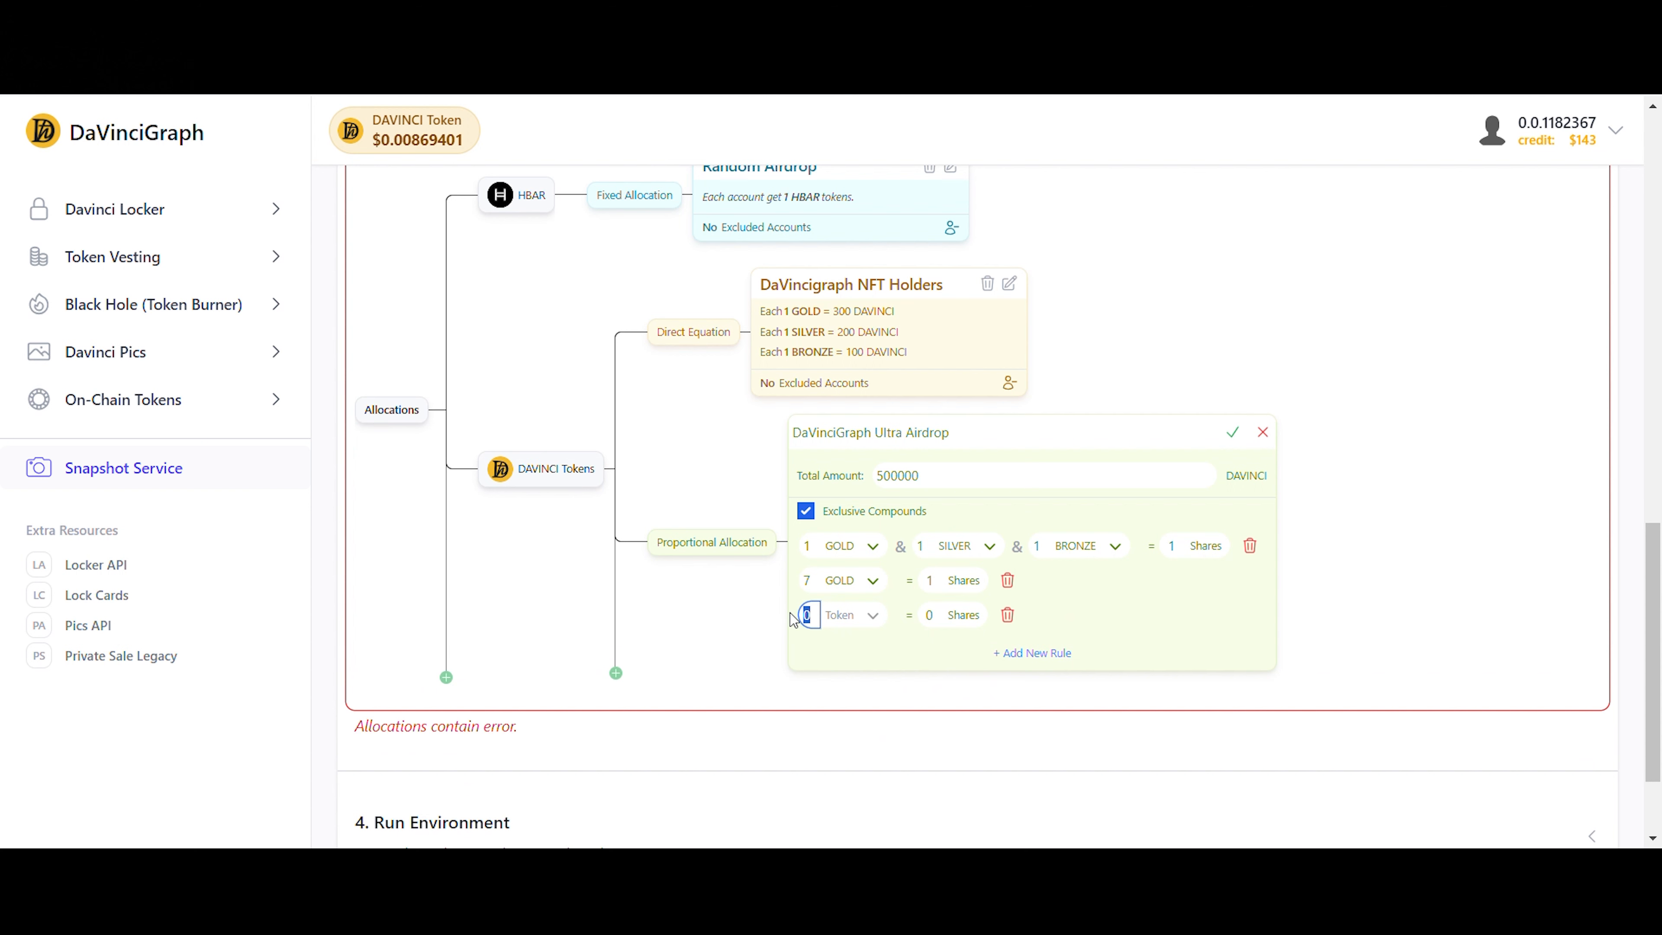
pyautogui.click(864, 620)
pyautogui.click(910, 784)
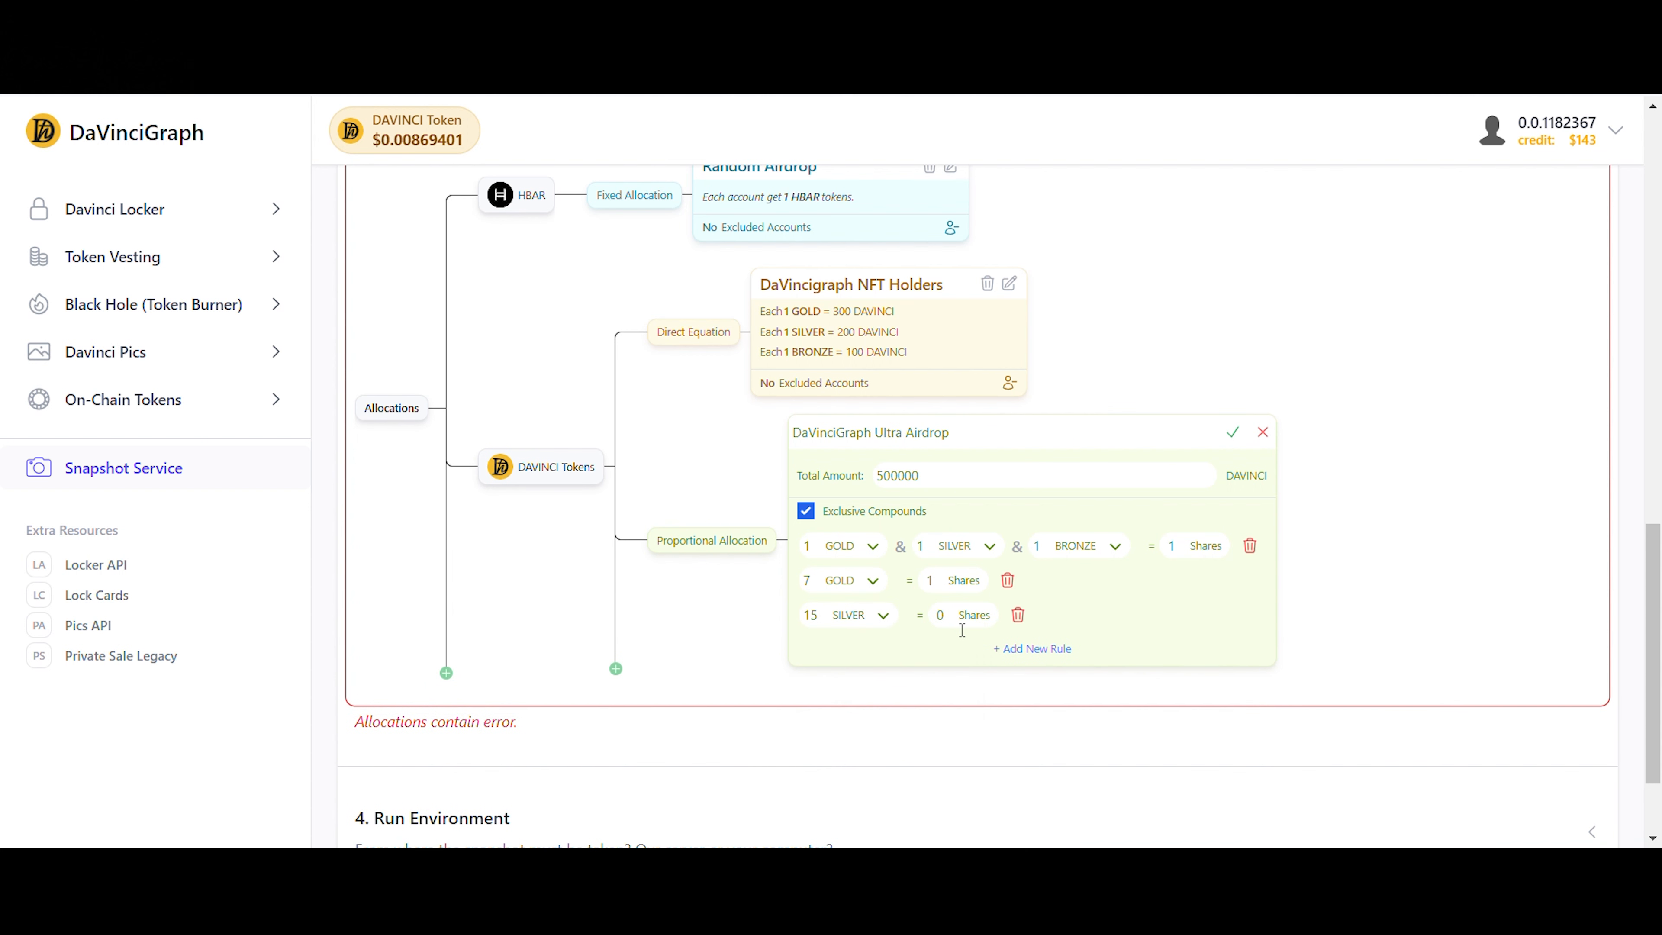
pyautogui.click(941, 615)
pyautogui.press('BackSpace')
pyautogui.write('1')
# - Add a fourth rule of 30 BRONZE = 1 share and save the proportional allocation
pyautogui.click(1000, 643)
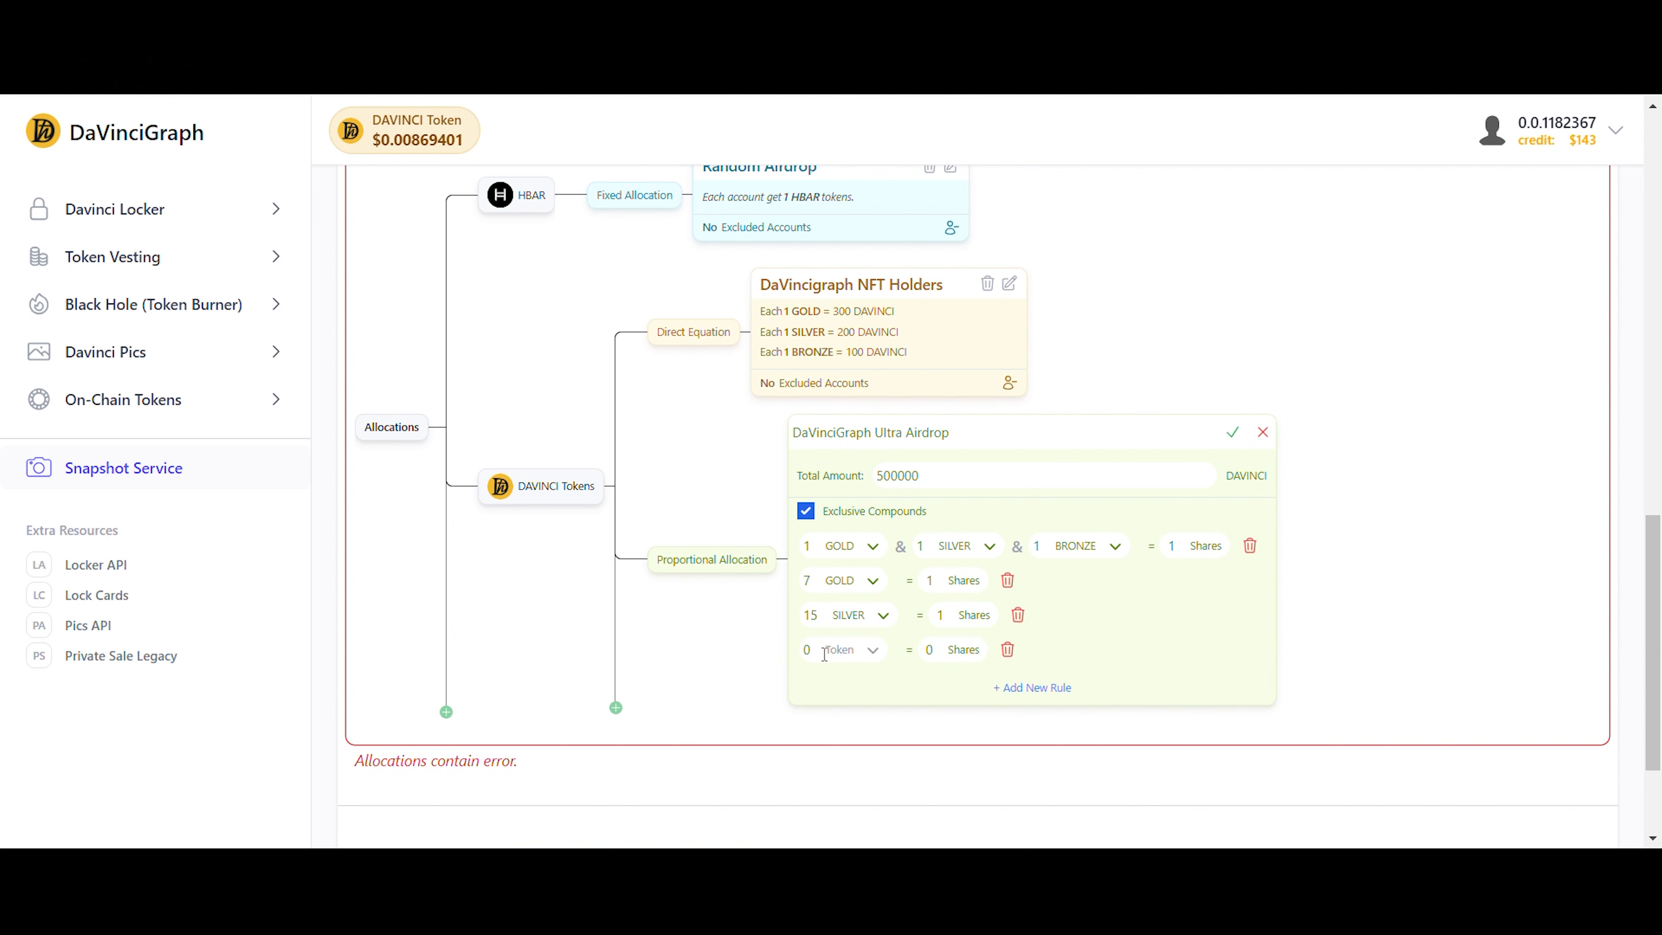
pyautogui.click(800, 650)
pyautogui.write('30')
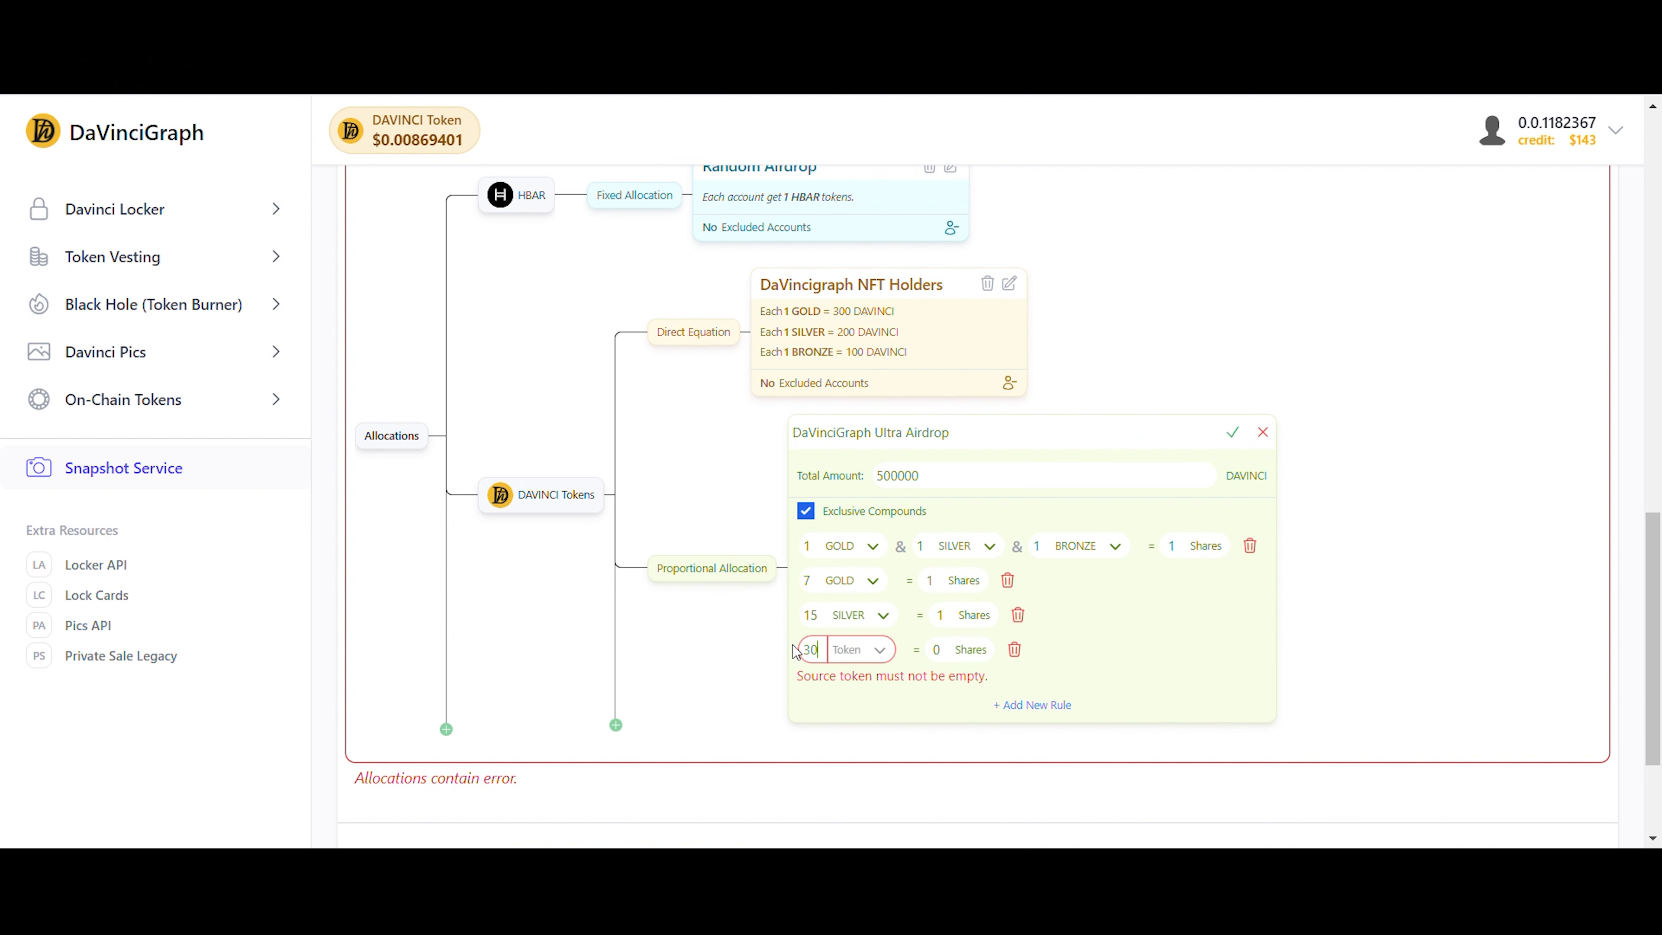
pyautogui.click(940, 650)
pyautogui.press('BackSpace')
pyautogui.write('1')
pyautogui.click(873, 651)
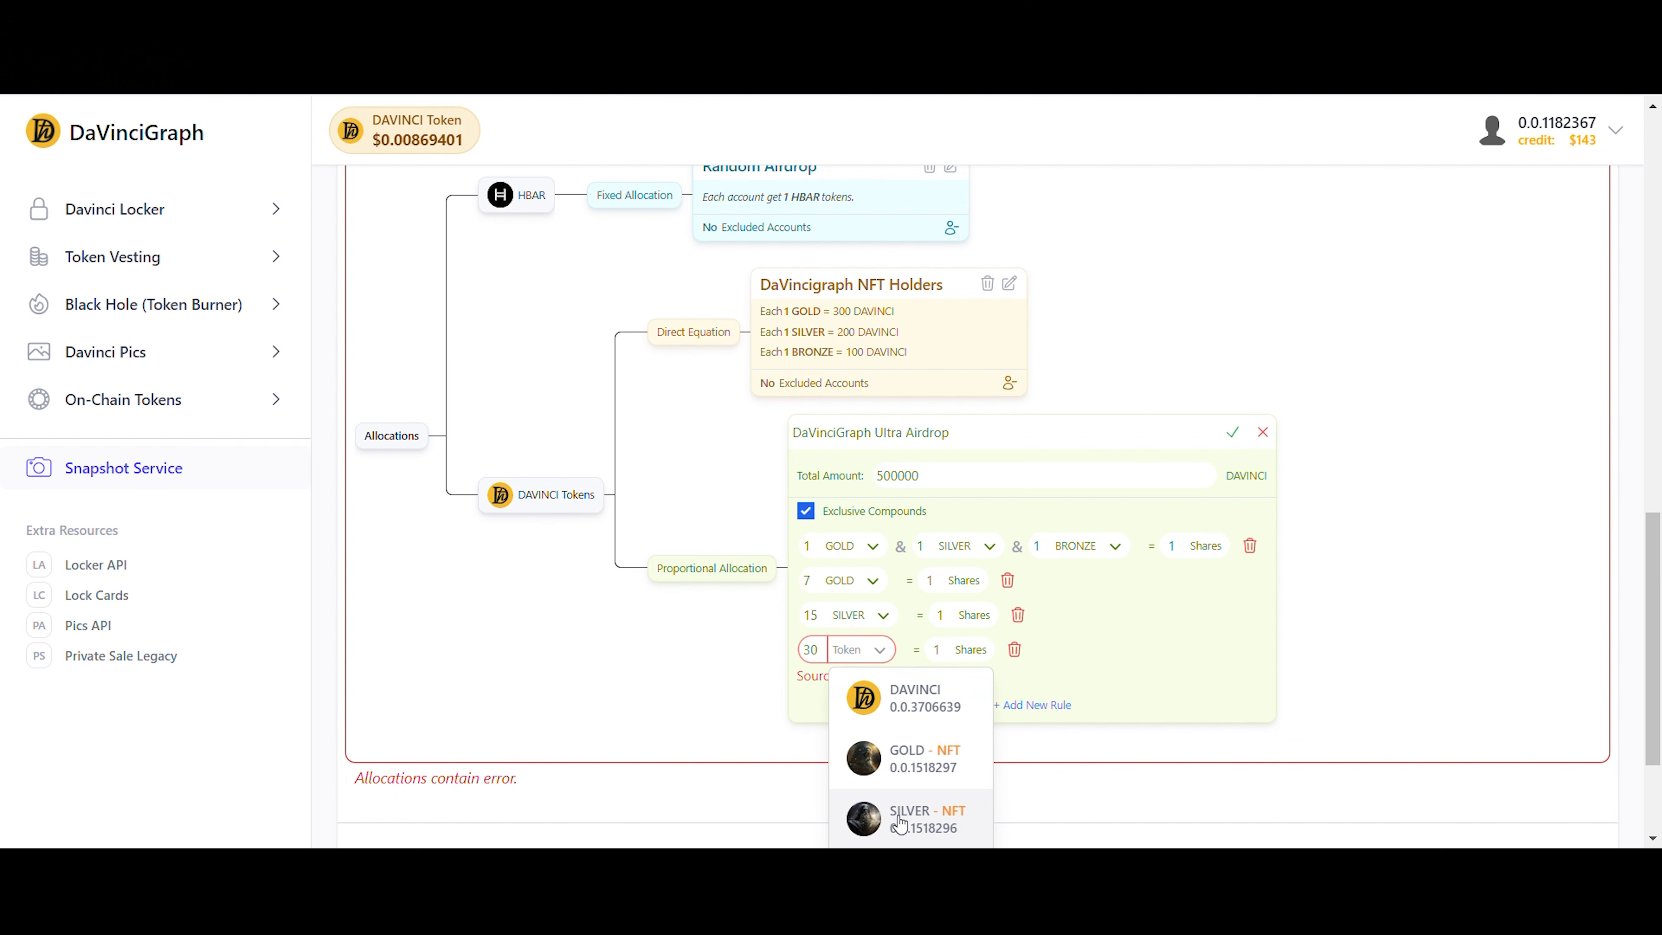
pyautogui.scroll(-2, 909, 789)
pyautogui.click(919, 778)
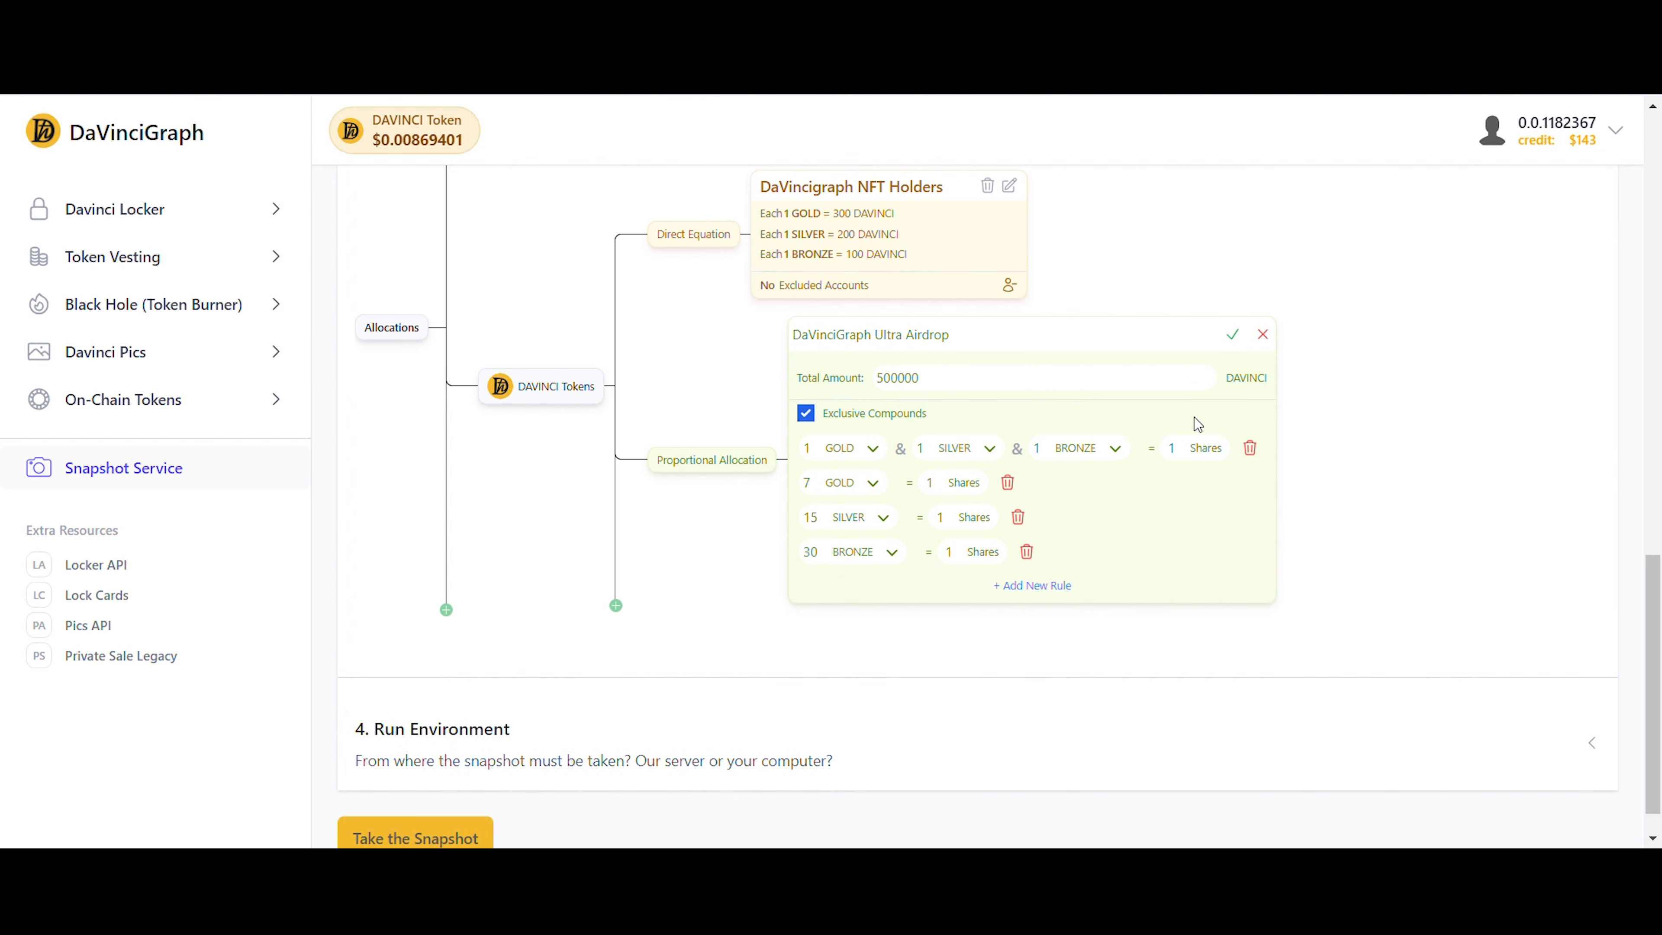
pyautogui.click(1236, 336)
pyautogui.moveTo(875, 442)
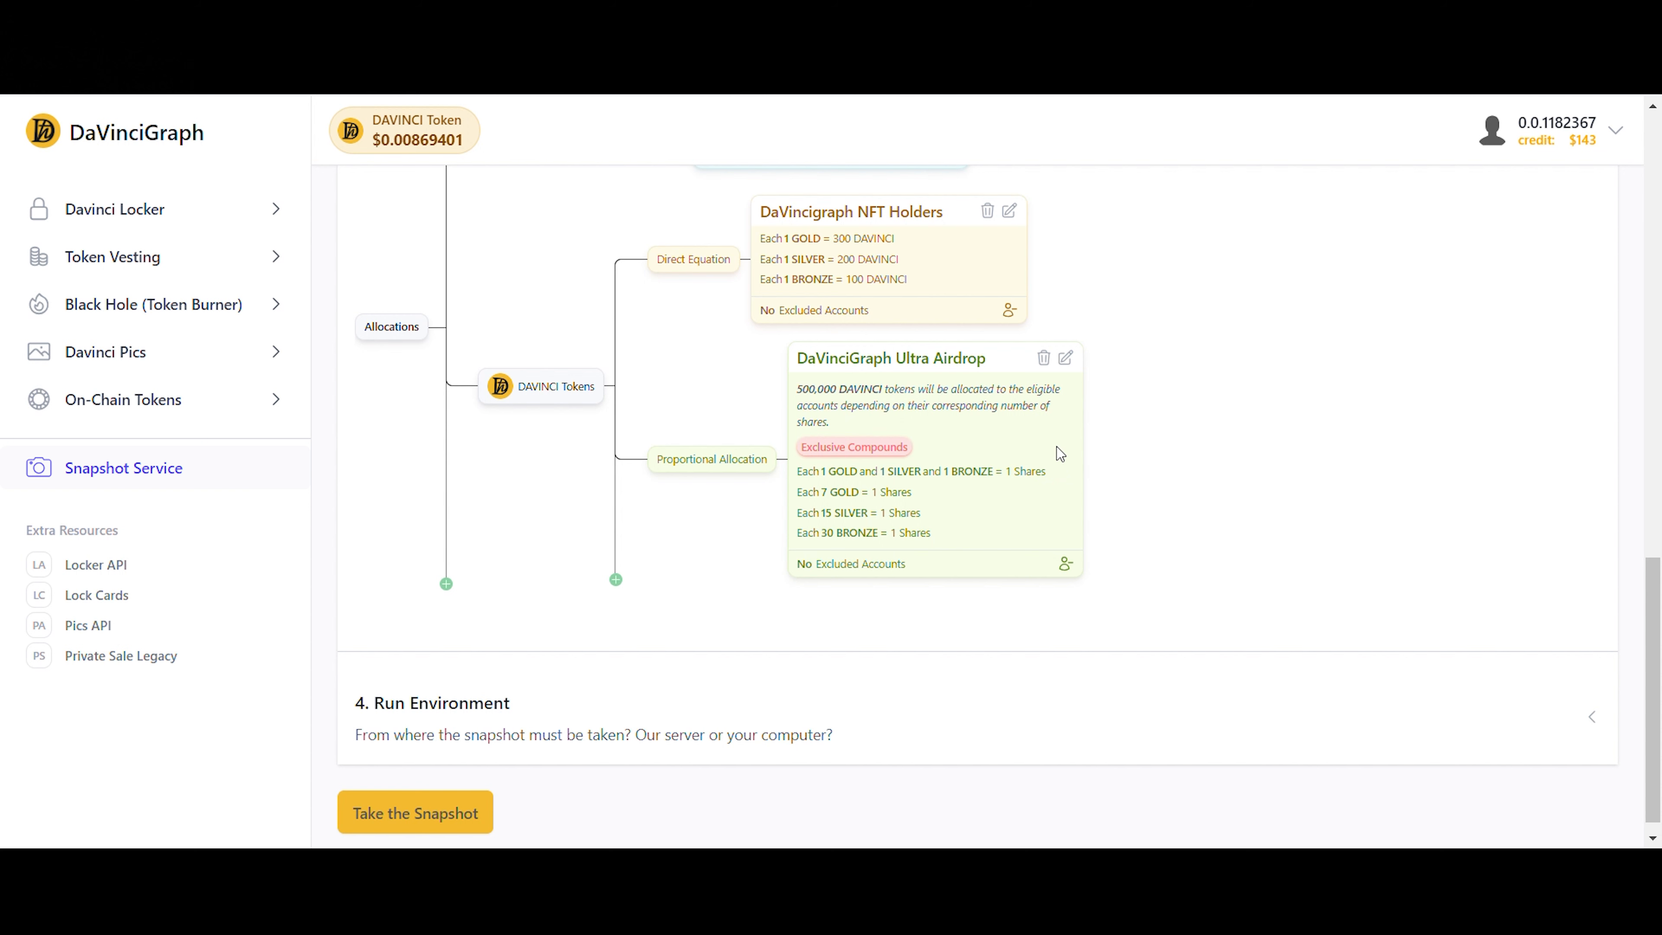
pyautogui.click(1072, 360)
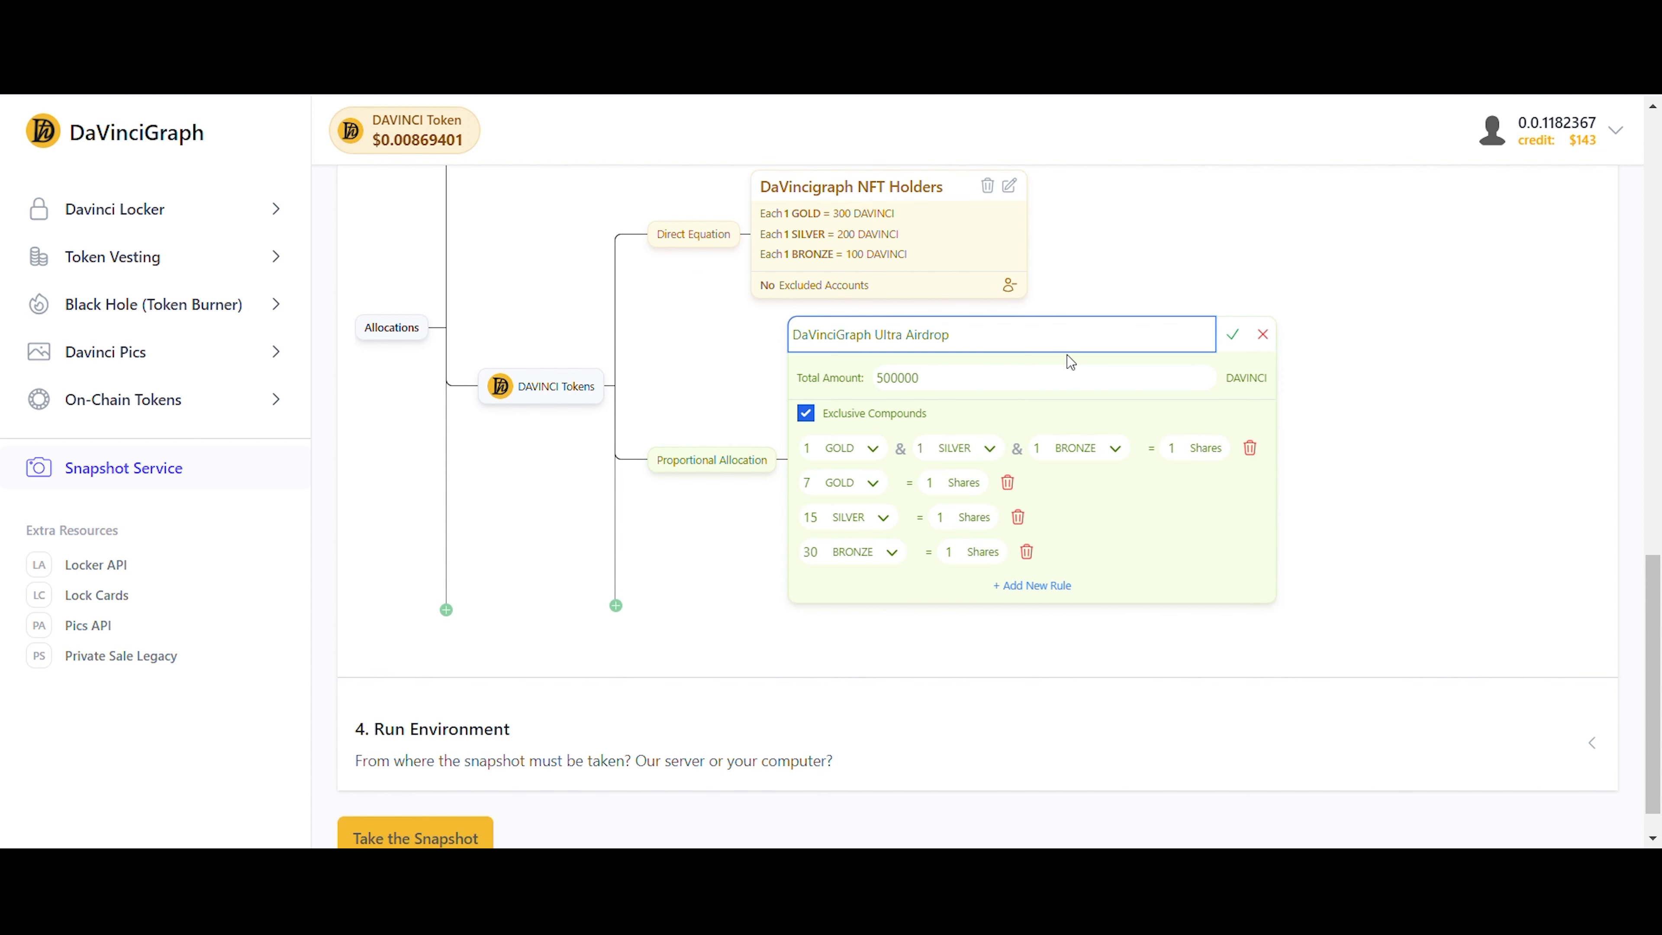
pyautogui.click(914, 418)
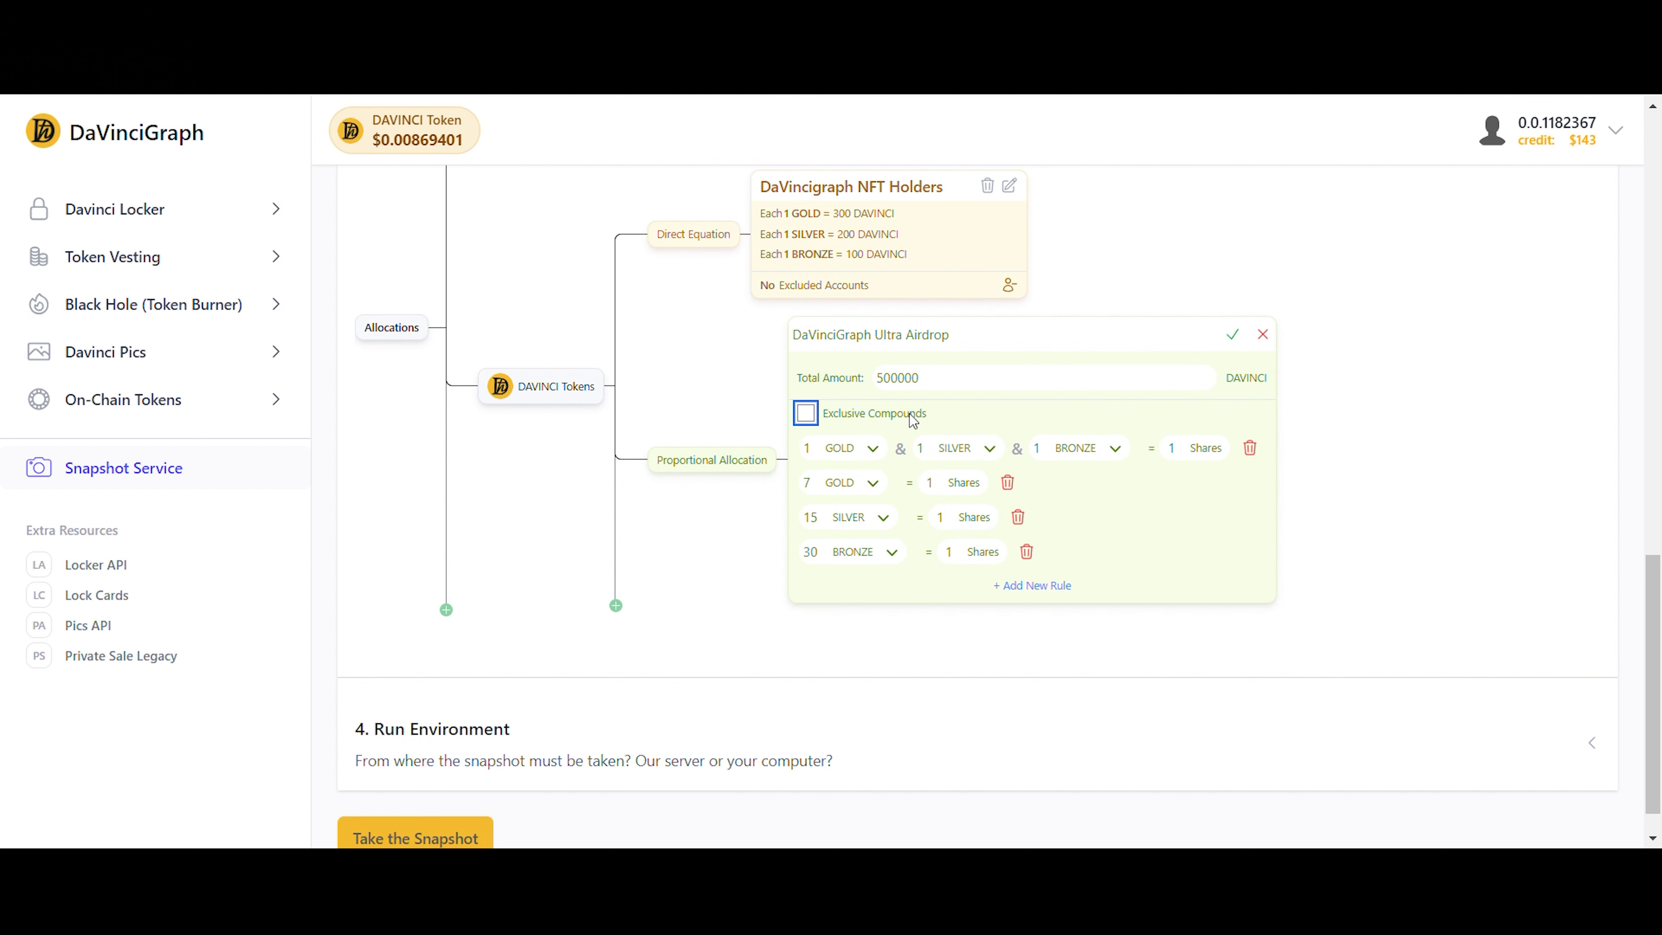
pyautogui.click(914, 419)
pyautogui.click(1262, 337)
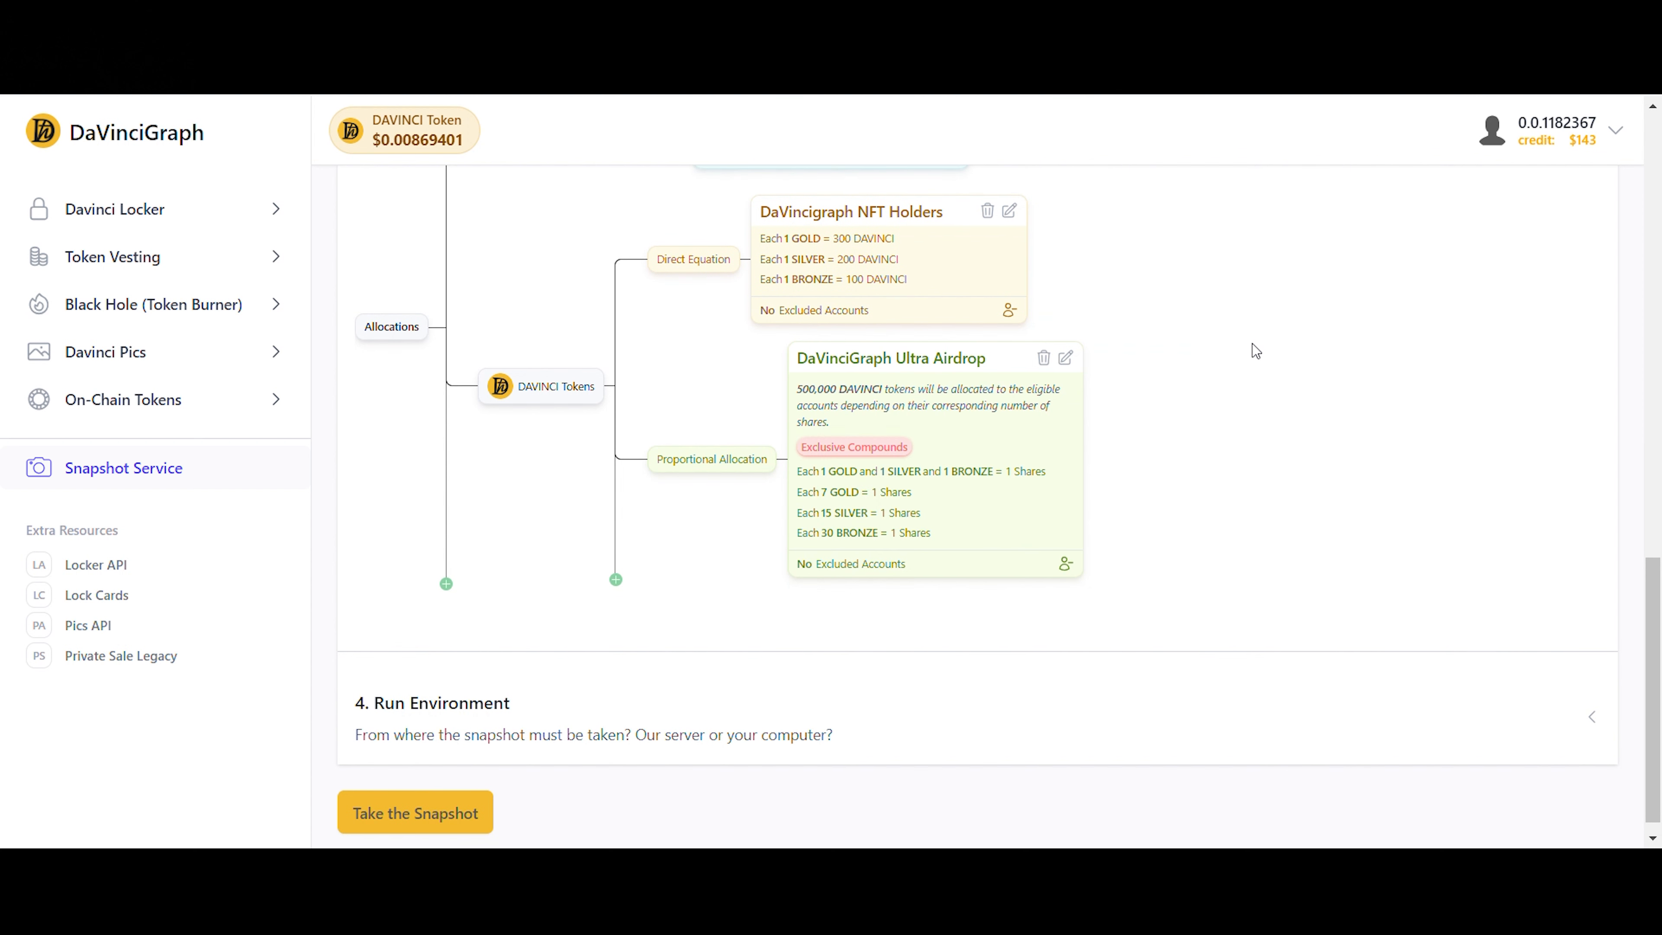
# - Add the GRELF token to the snapshot's token list
pyautogui.scroll(10, 909, 520)
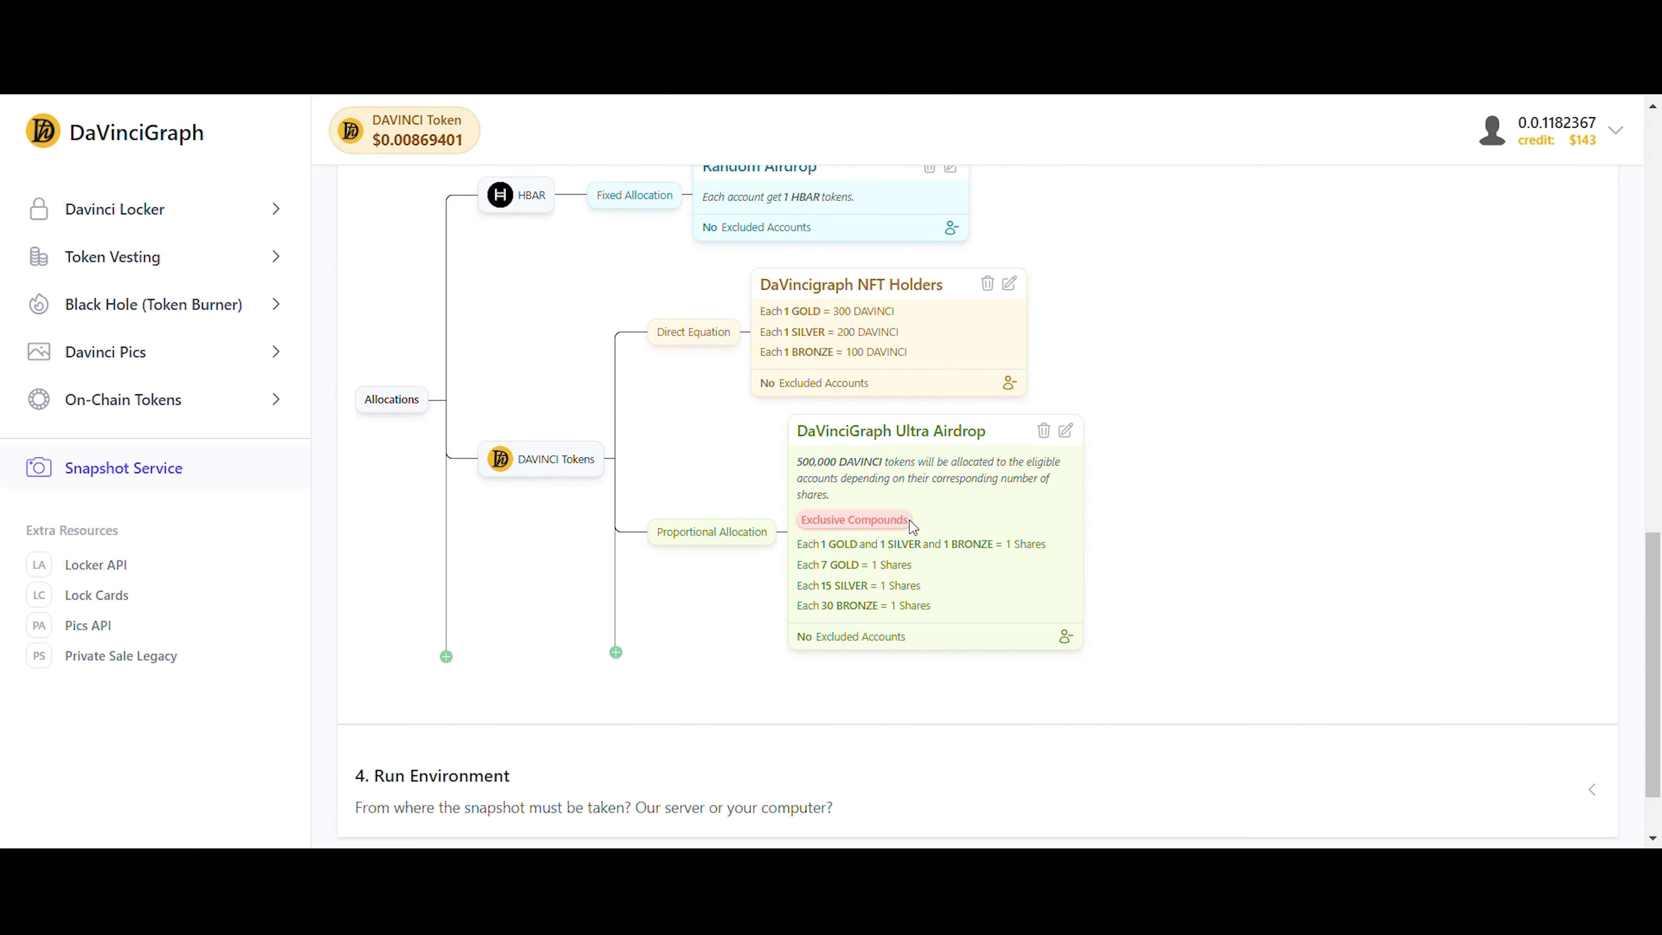
pyautogui.click(1179, 364)
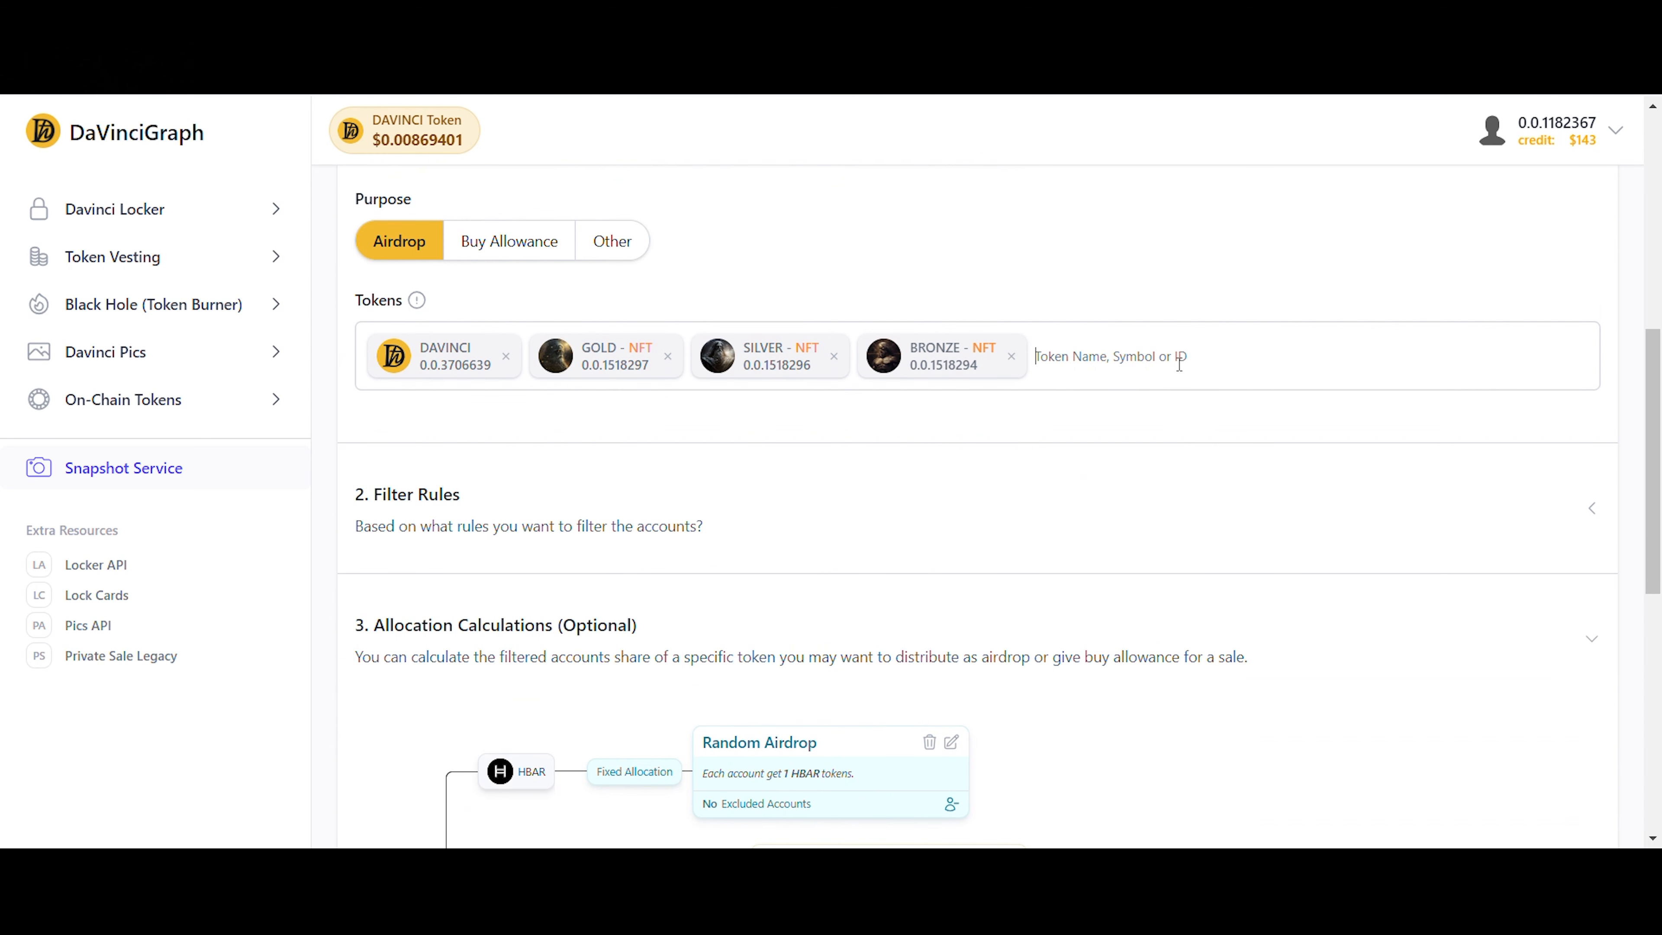
pyautogui.write('grelf')
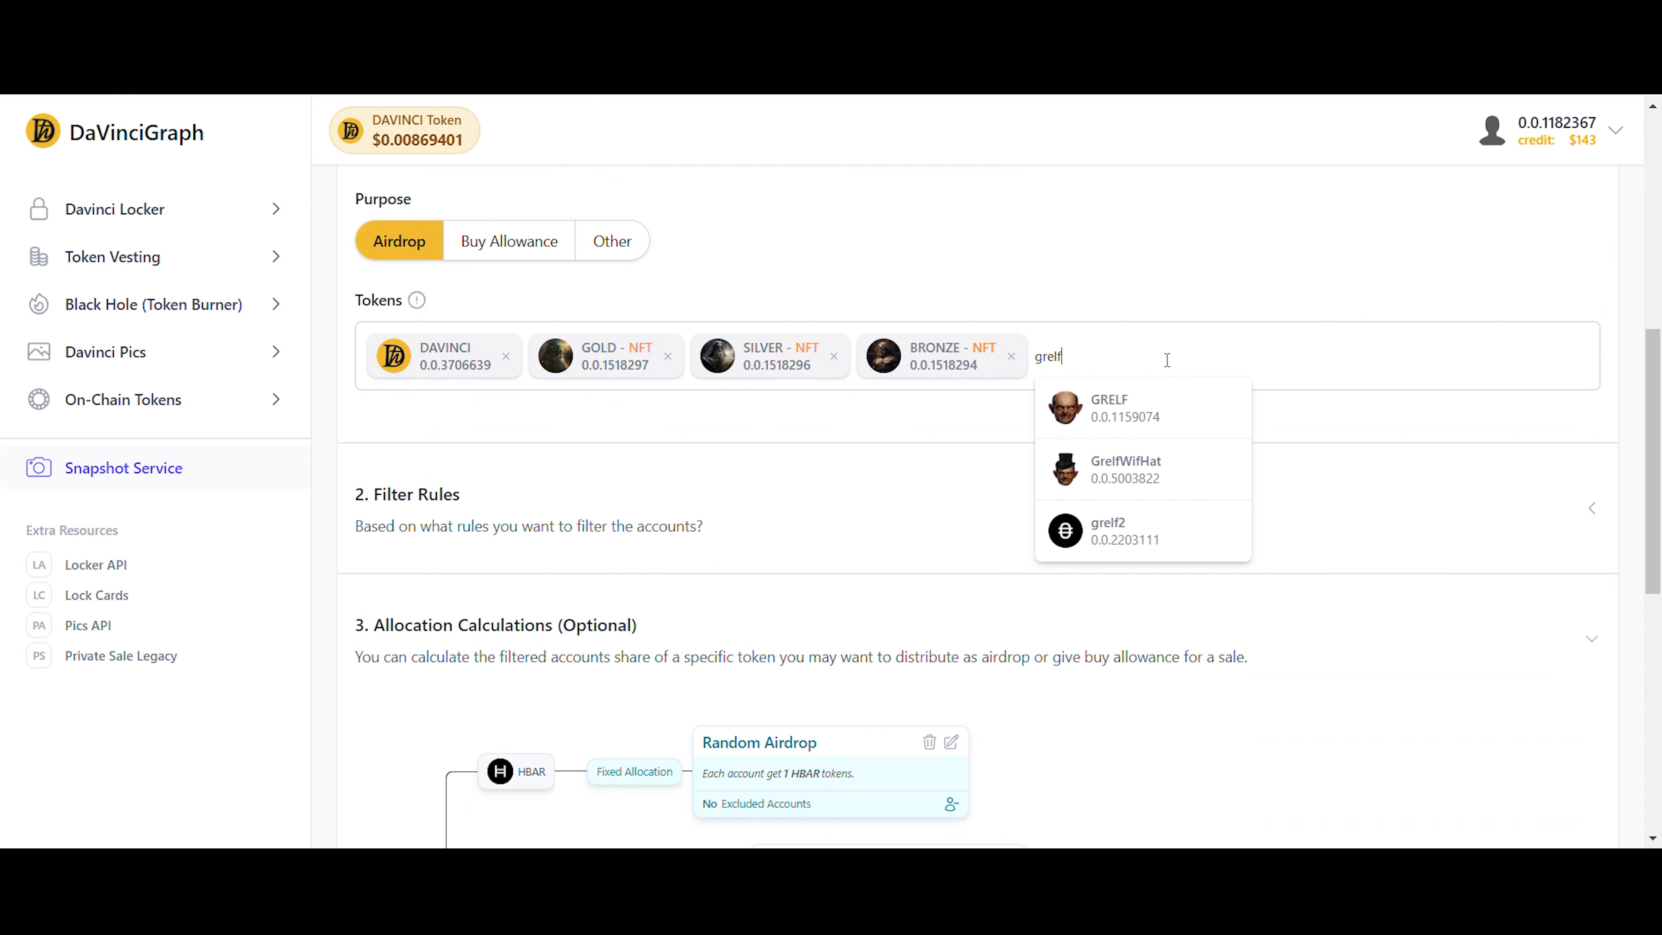
pyautogui.click(1146, 419)
# - Add a GRELF Tokens branch to the allocations with the Dynamic Allocation strategy
pyautogui.scroll(-10, 1145, 418)
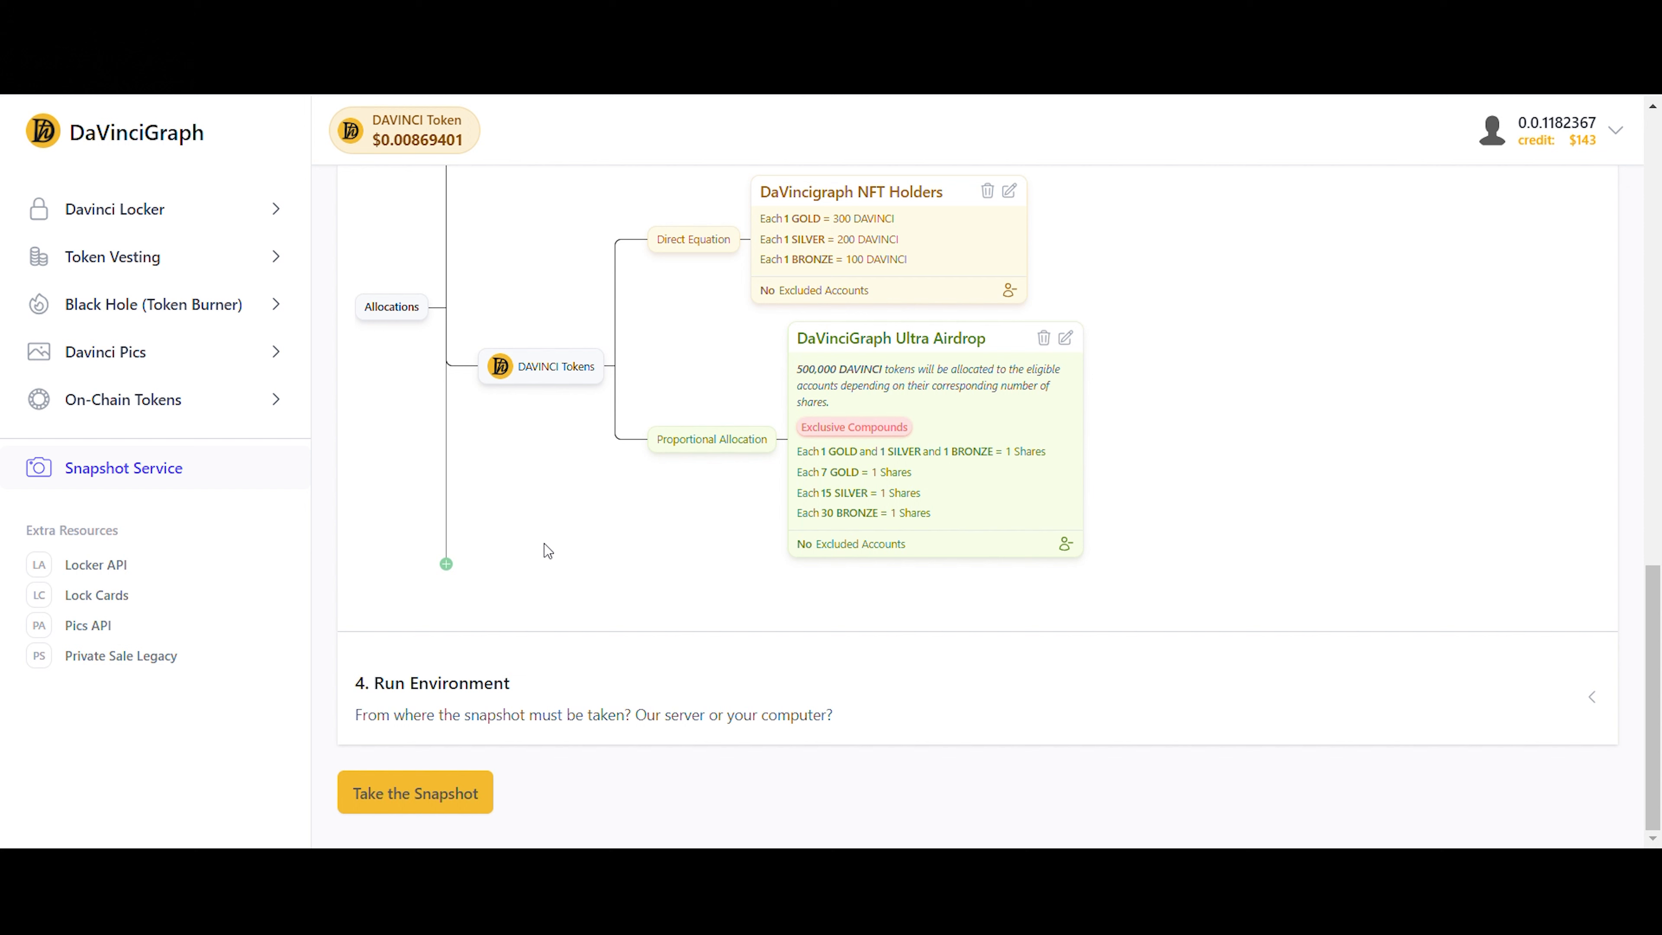
pyautogui.click(447, 564)
pyautogui.click(517, 605)
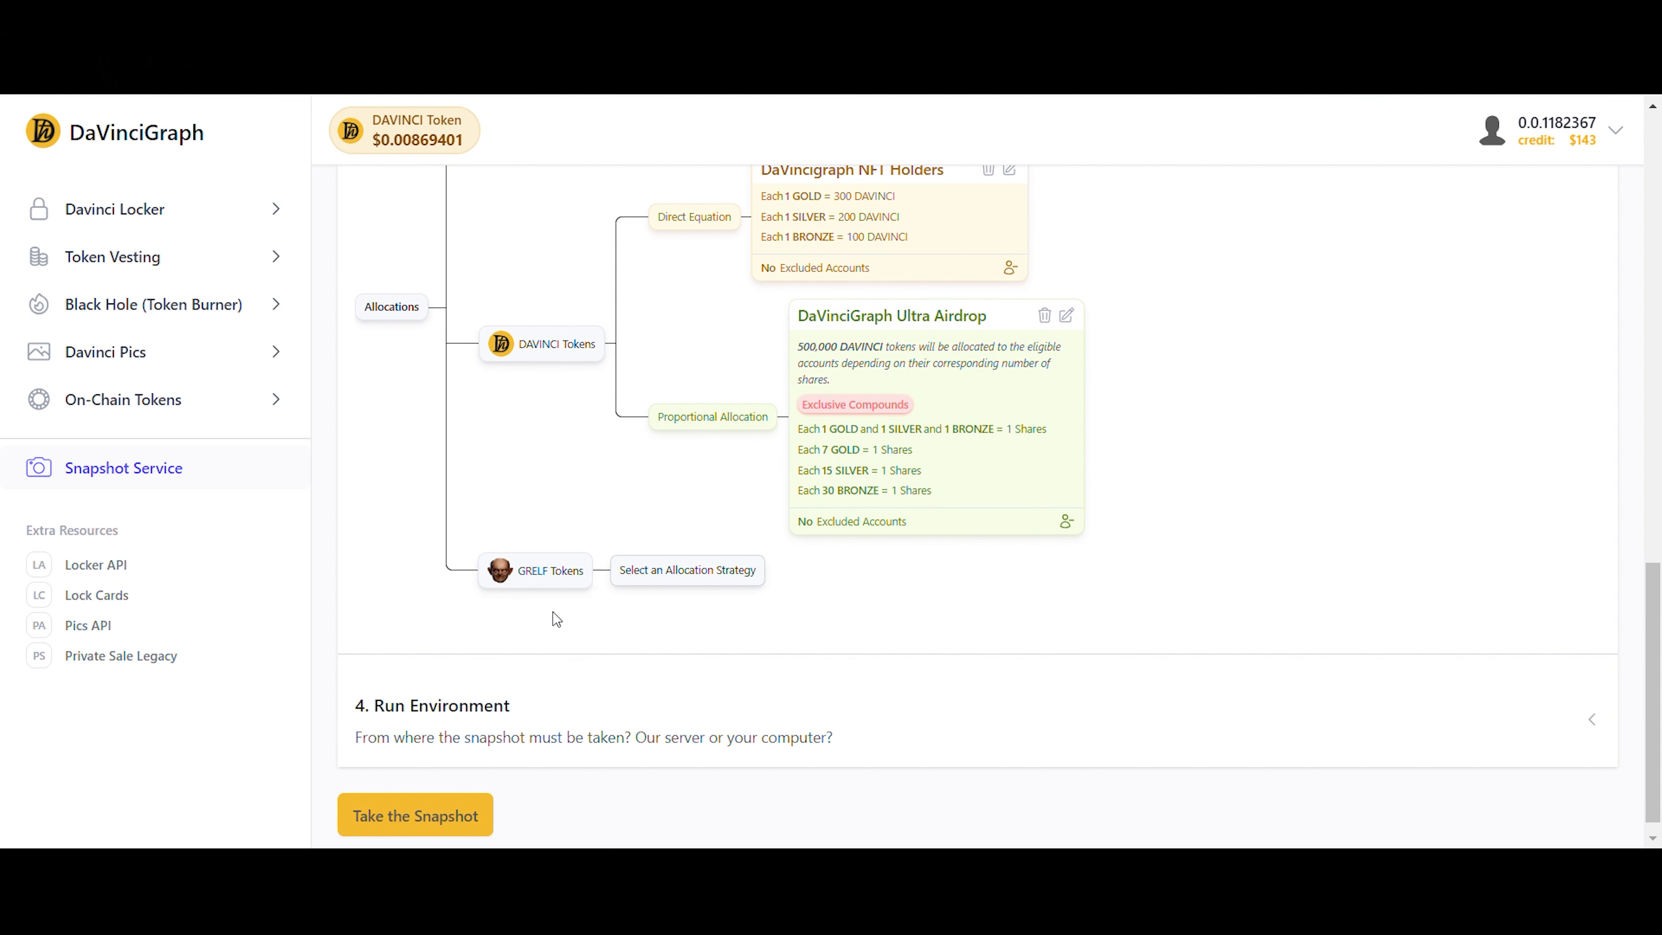
pyautogui.click(655, 570)
pyautogui.click(698, 737)
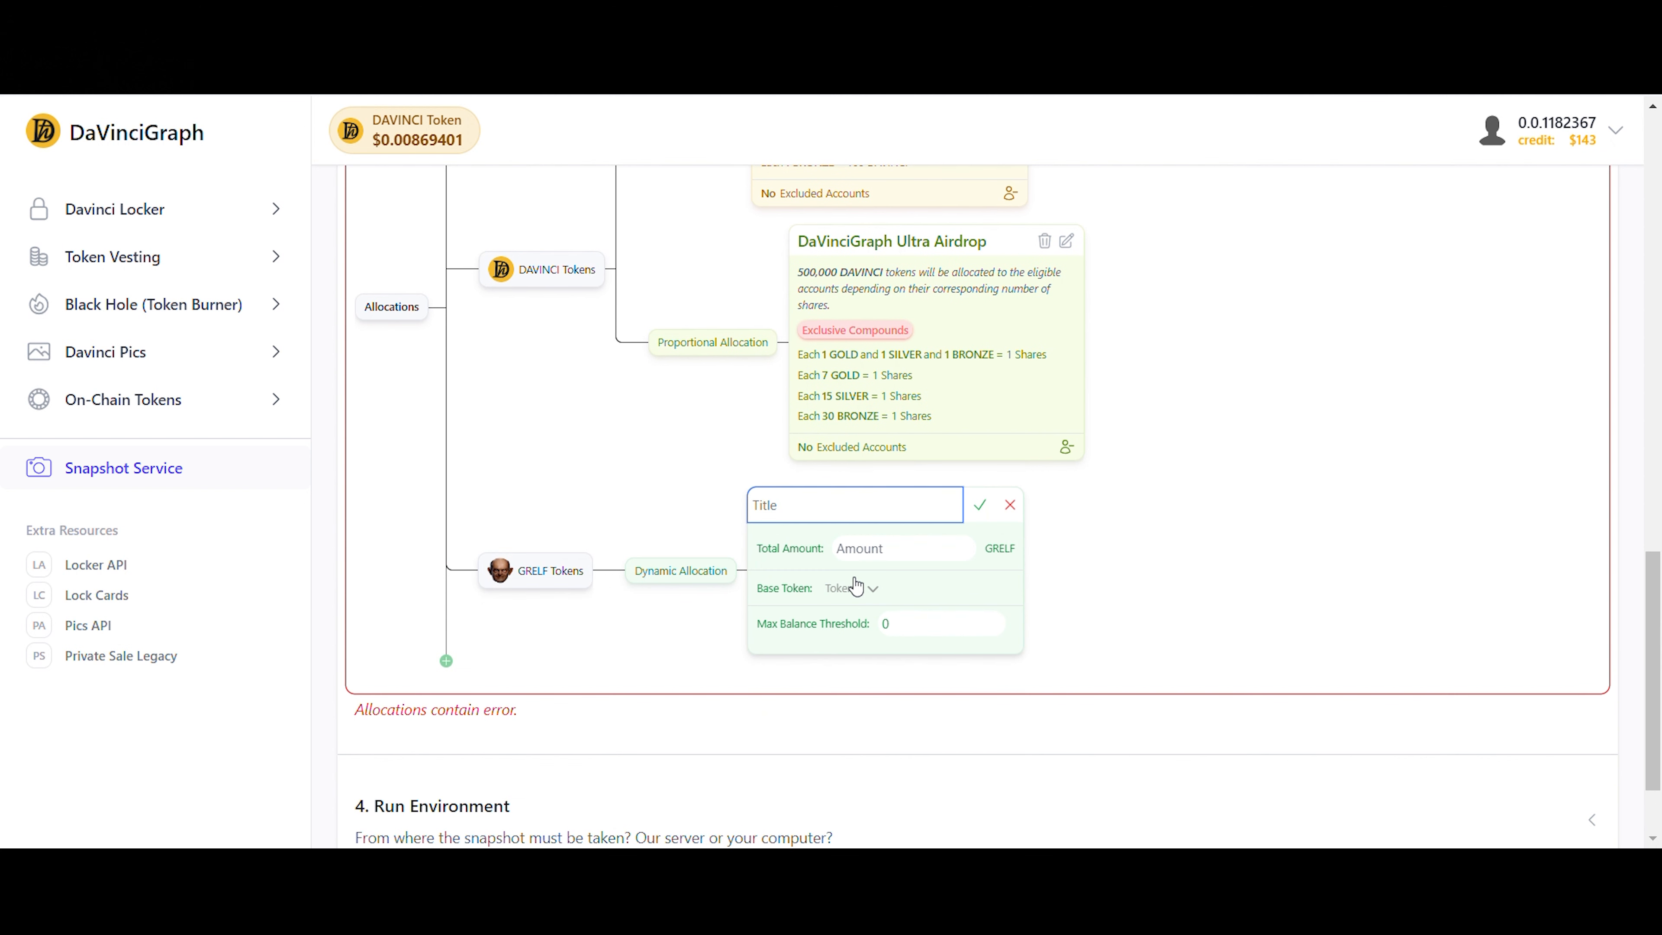
# - Title the dynamic allocation "Grelf Airdrop" and set its total amount to 500000 GRELF
pyautogui.write('Grelf')
pyautogui.click(896, 563)
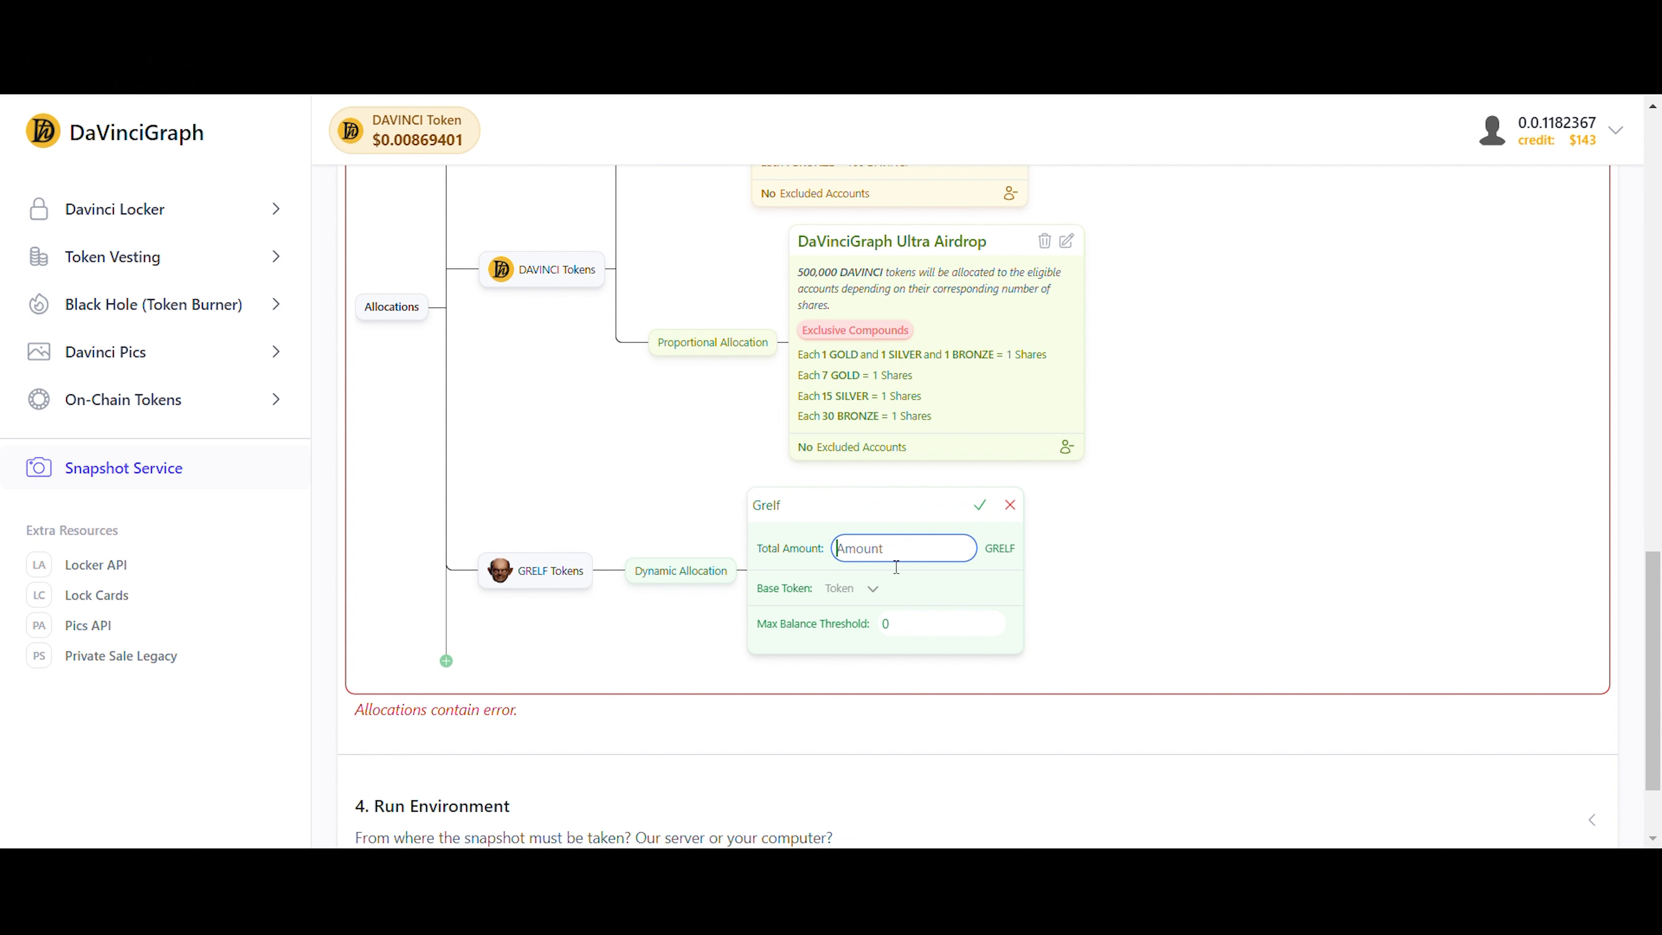
pyautogui.write('500000')
pyautogui.click(852, 516)
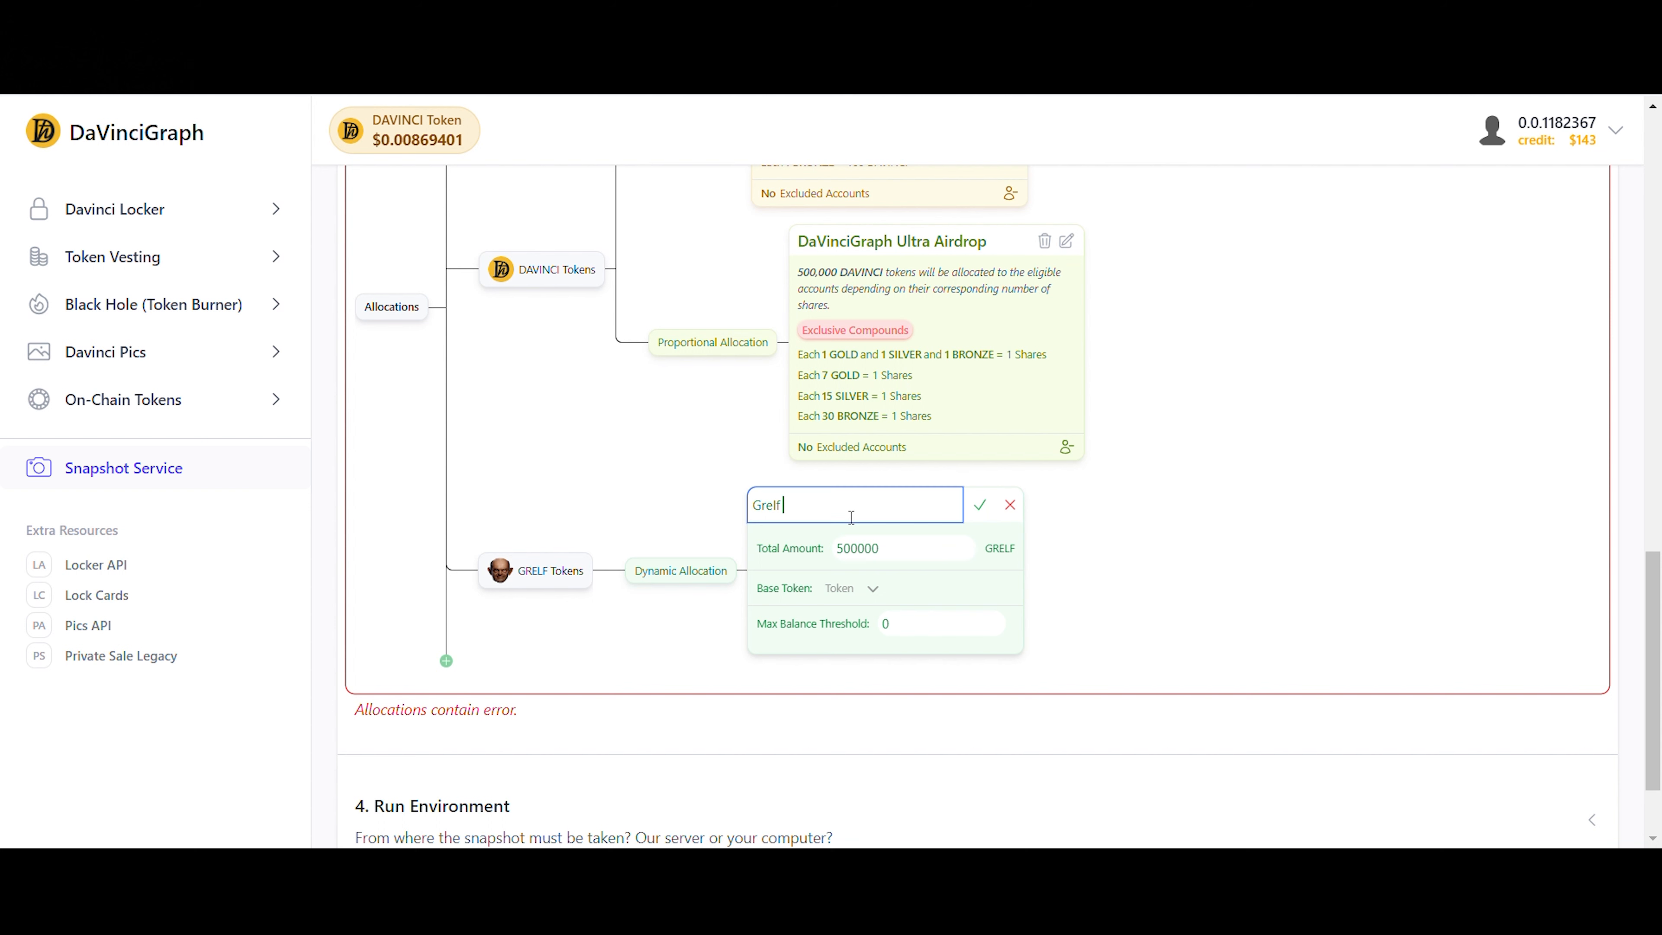
pyautogui.write('Ar')
pyautogui.write('irdrop')
# - Choose GRELF as the base token of the dynamic allocation and save it
pyautogui.click(871, 587)
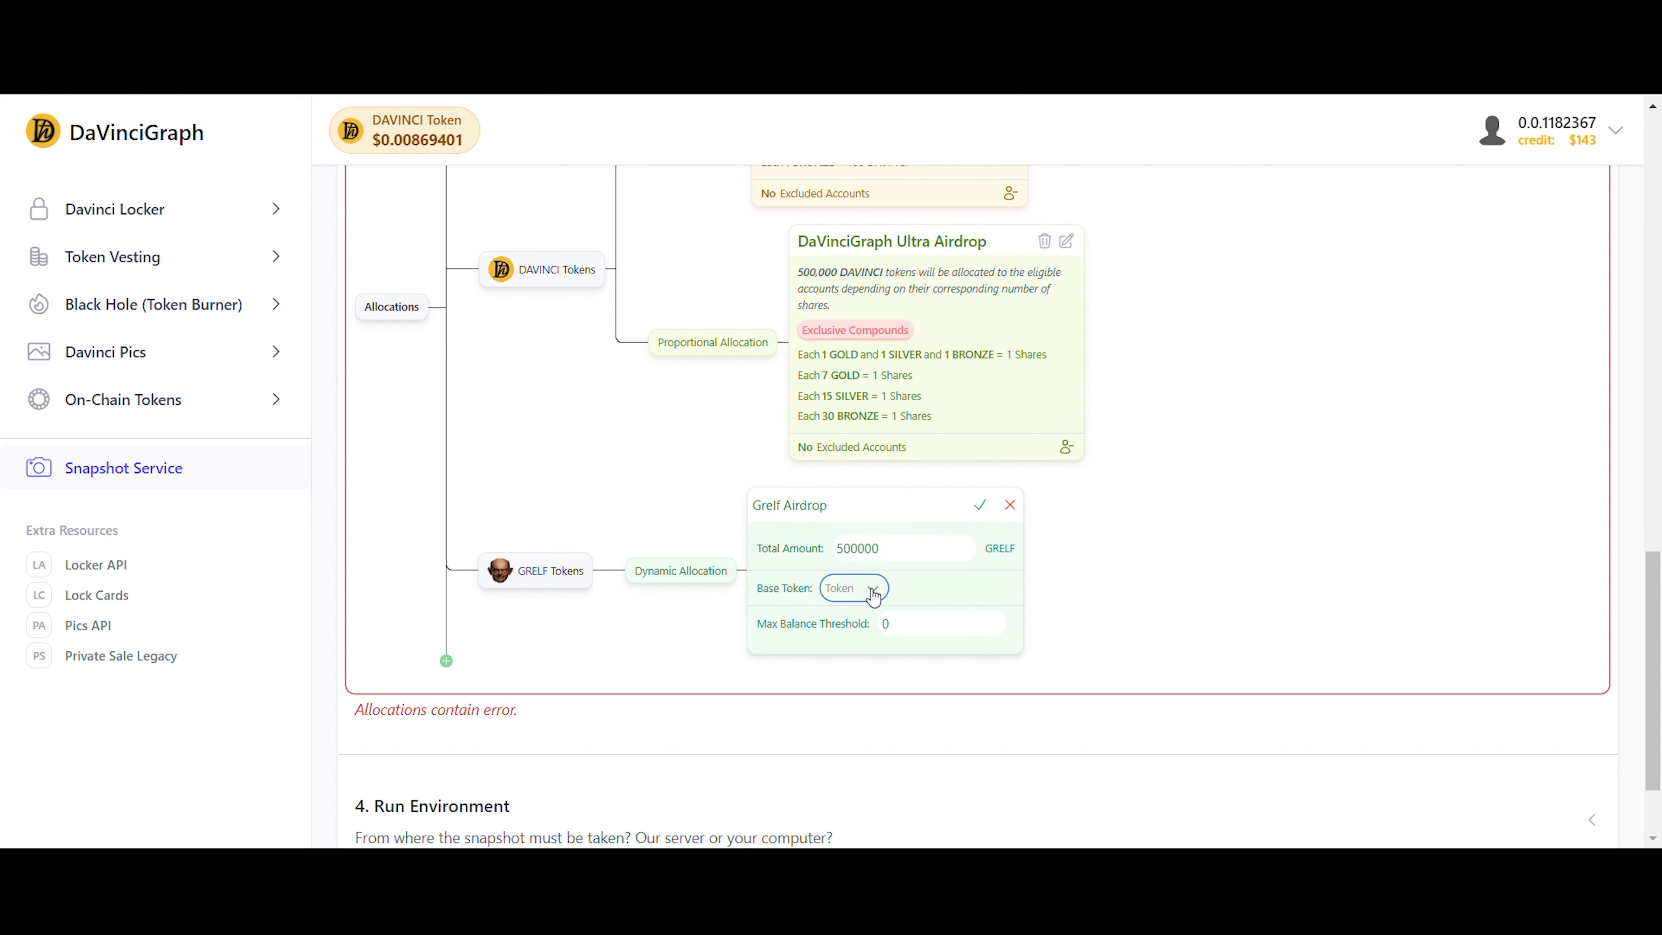
pyautogui.scroll(-2, 905, 732)
pyautogui.click(904, 749)
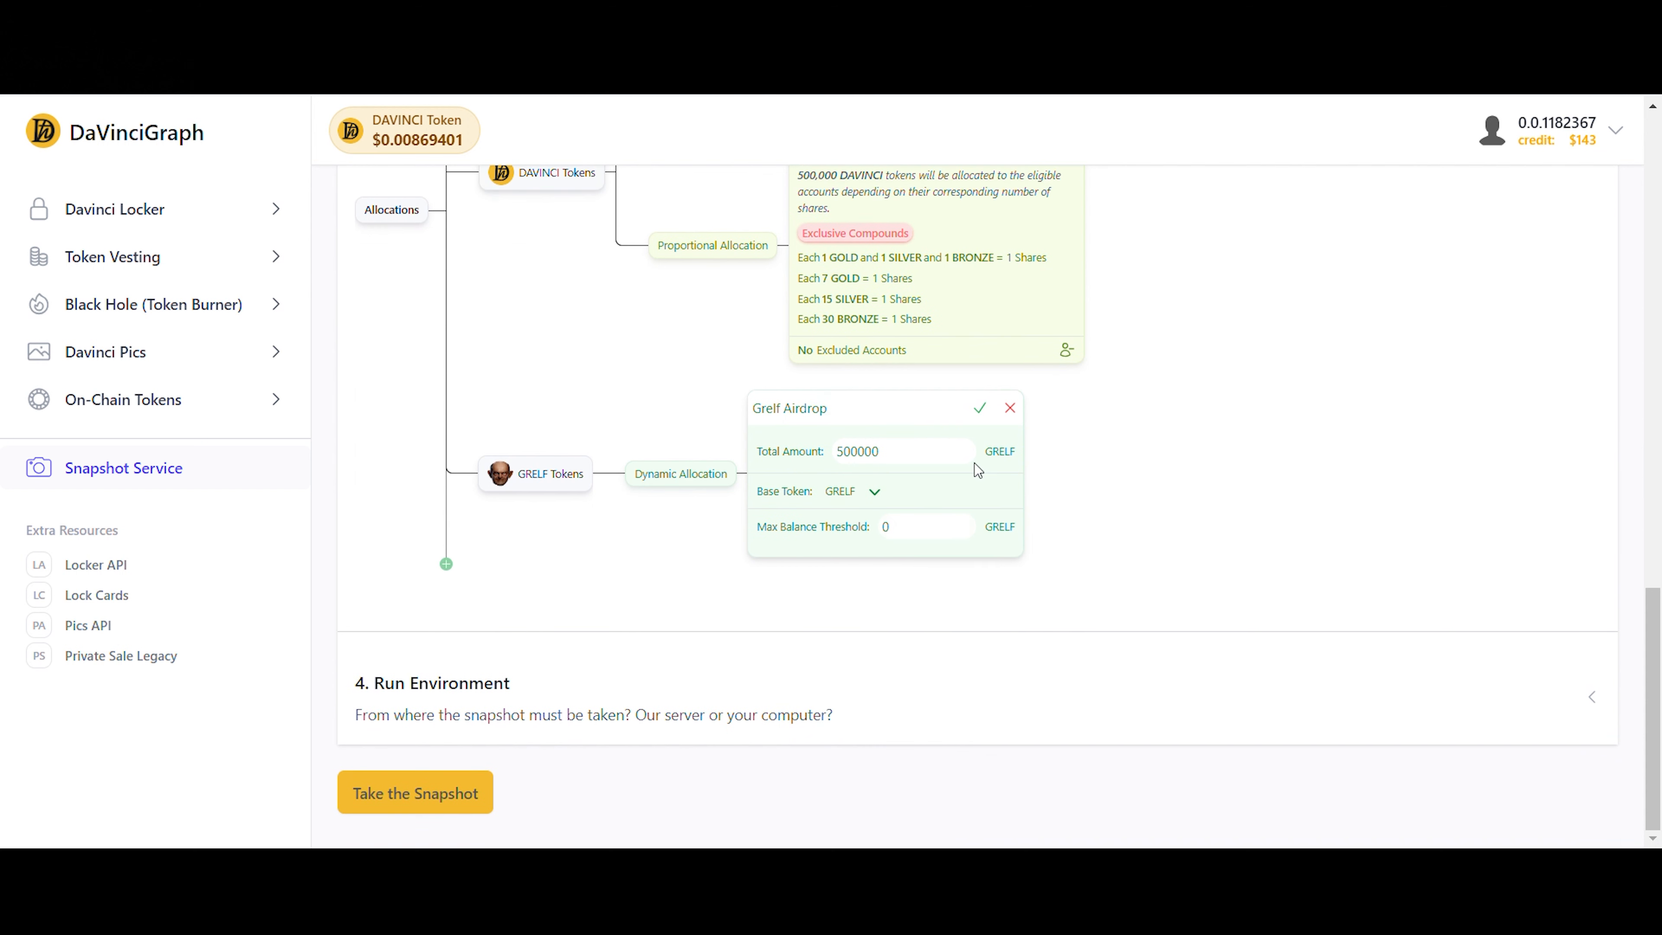
pyautogui.click(976, 411)
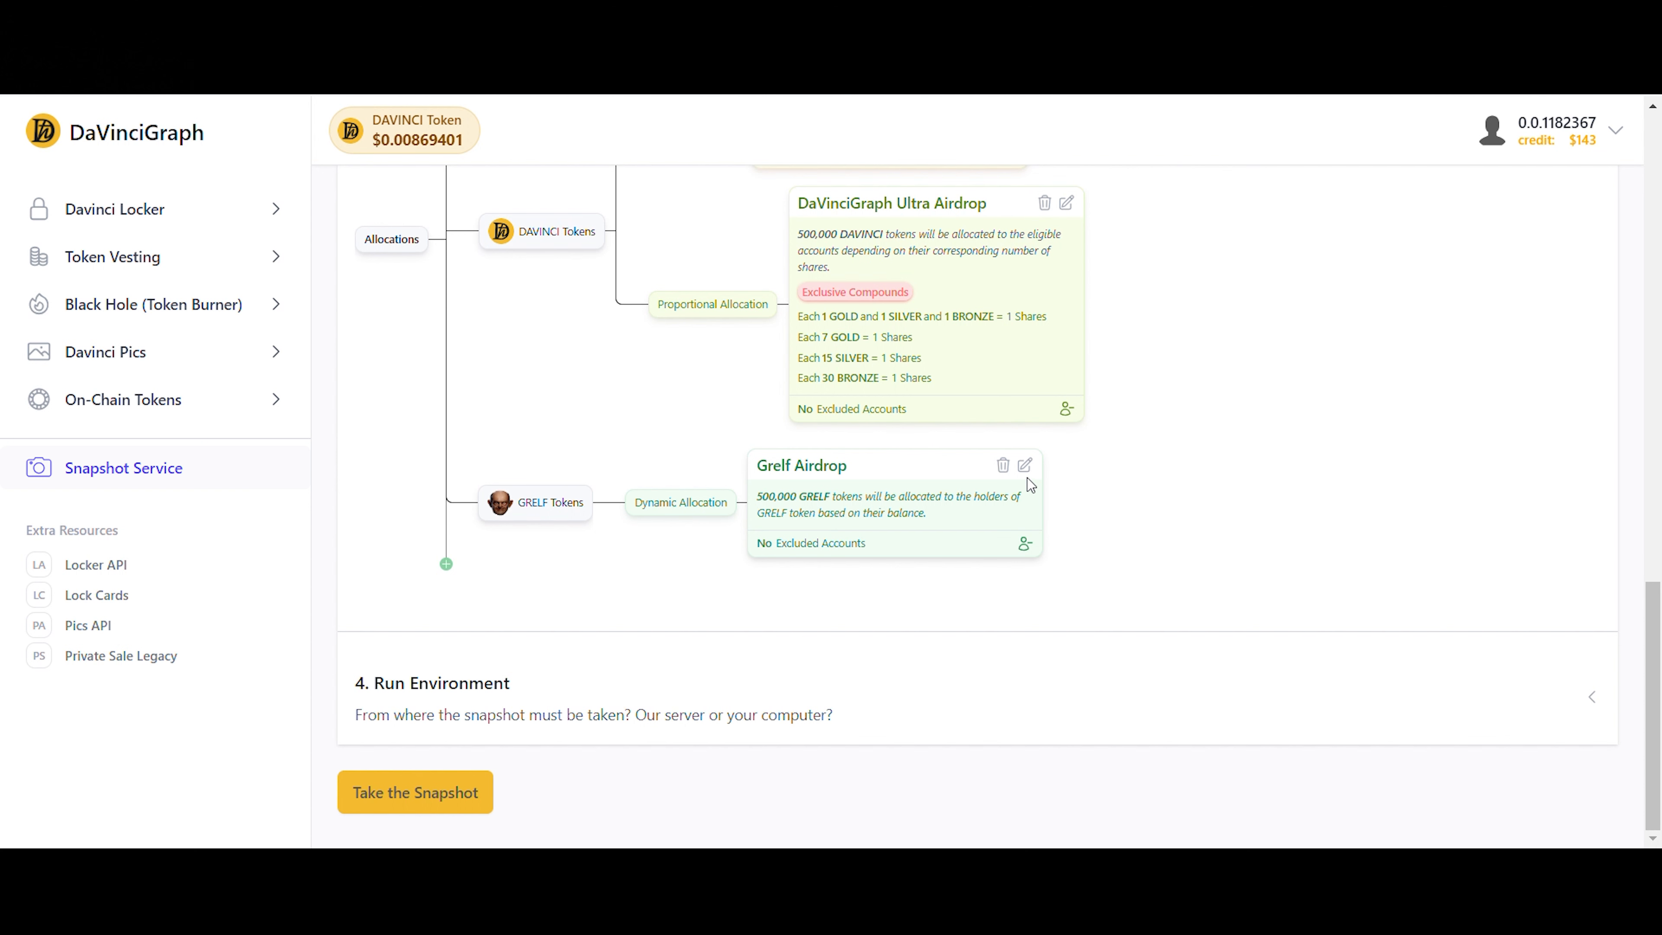
# - Set the Grelf Airdrop allocation's max balance threshold to 10 GRELF and save it
pyautogui.click(1025, 465)
pyautogui.moveTo(943, 556); pyautogui.dragTo(857, 557)
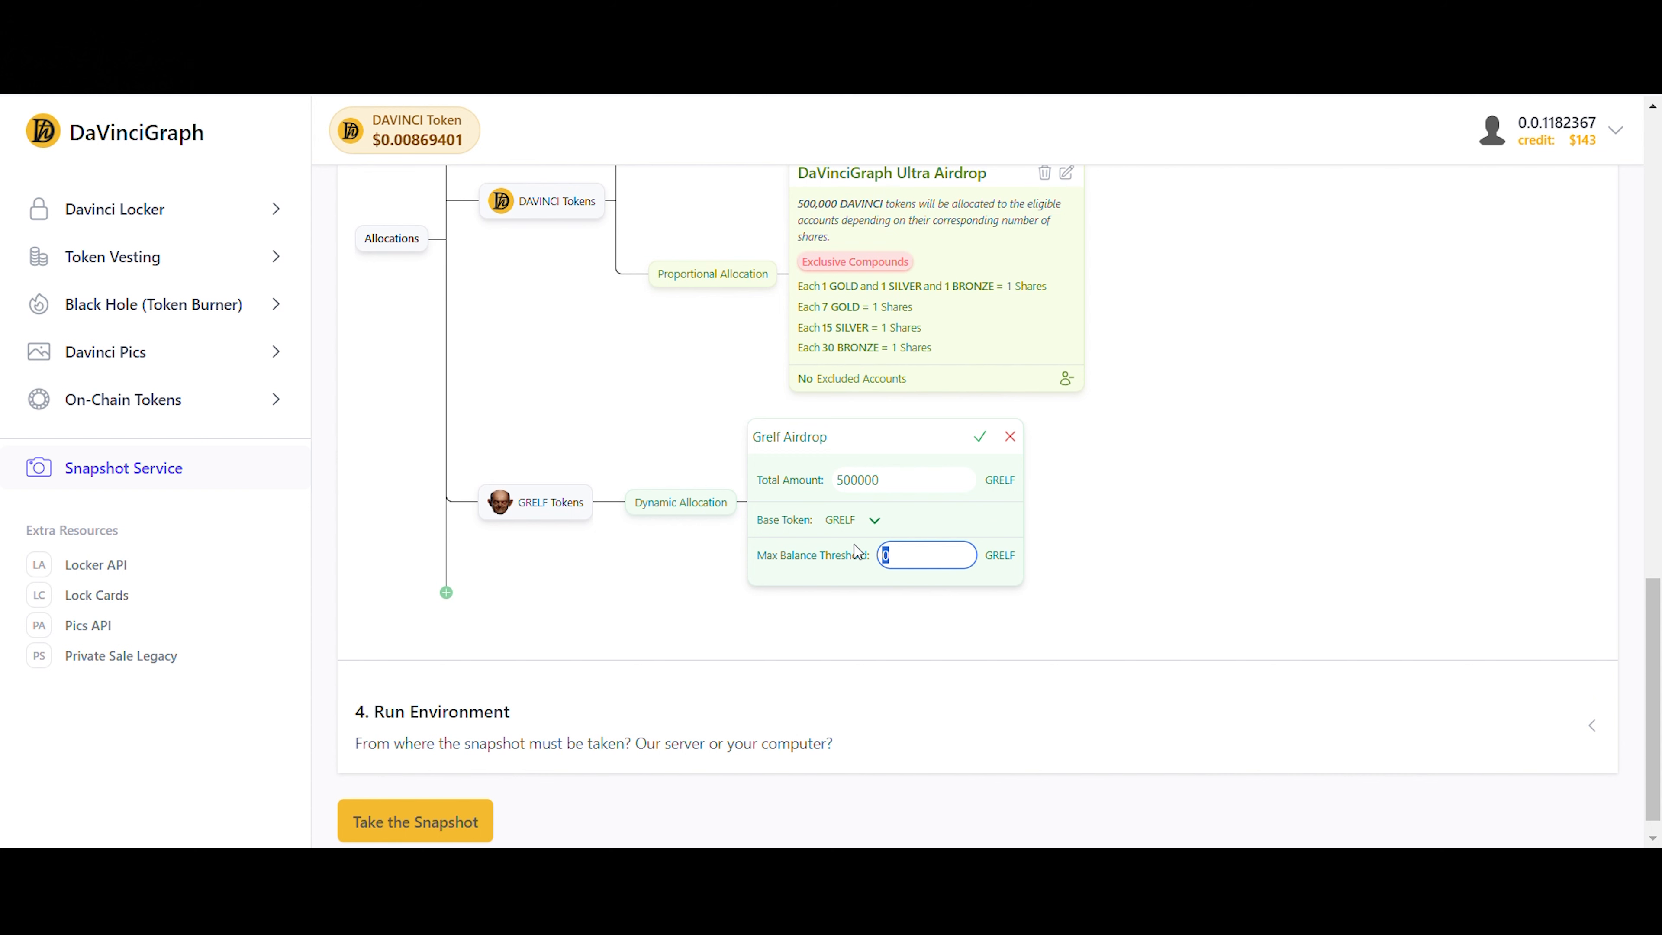
pyautogui.write('10')
pyautogui.click(980, 438)
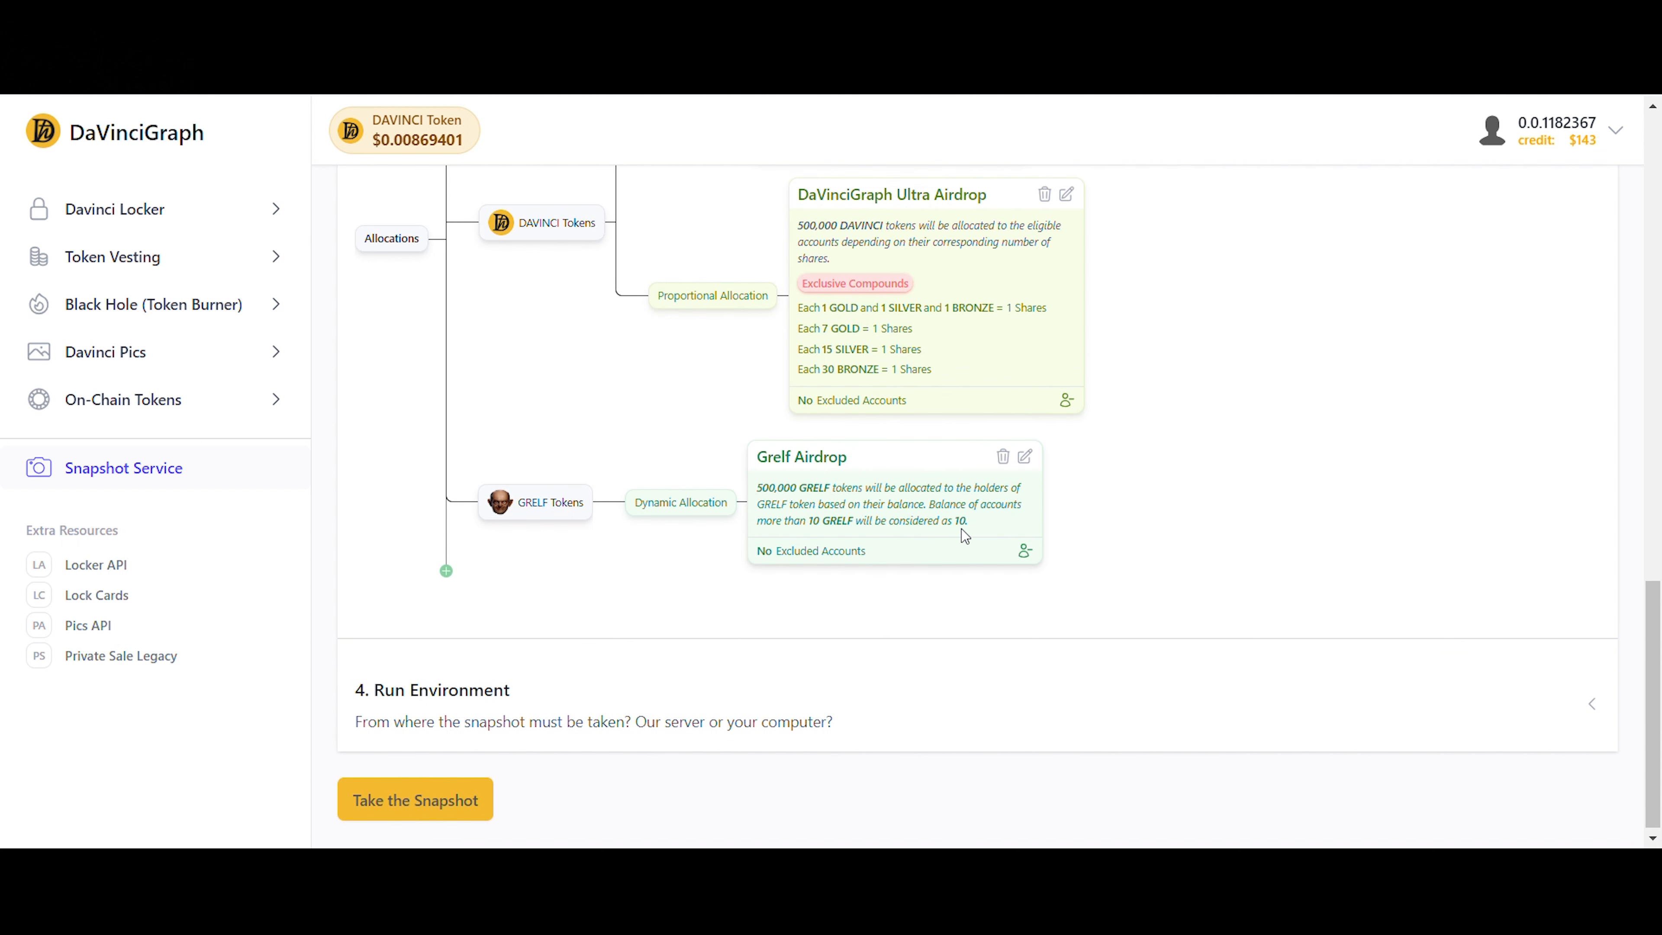
# - Delete the Grelf Airdrop allocation and the GRELF Tokens branch from the allocations tree
pyautogui.scroll(5, 1180, 529)
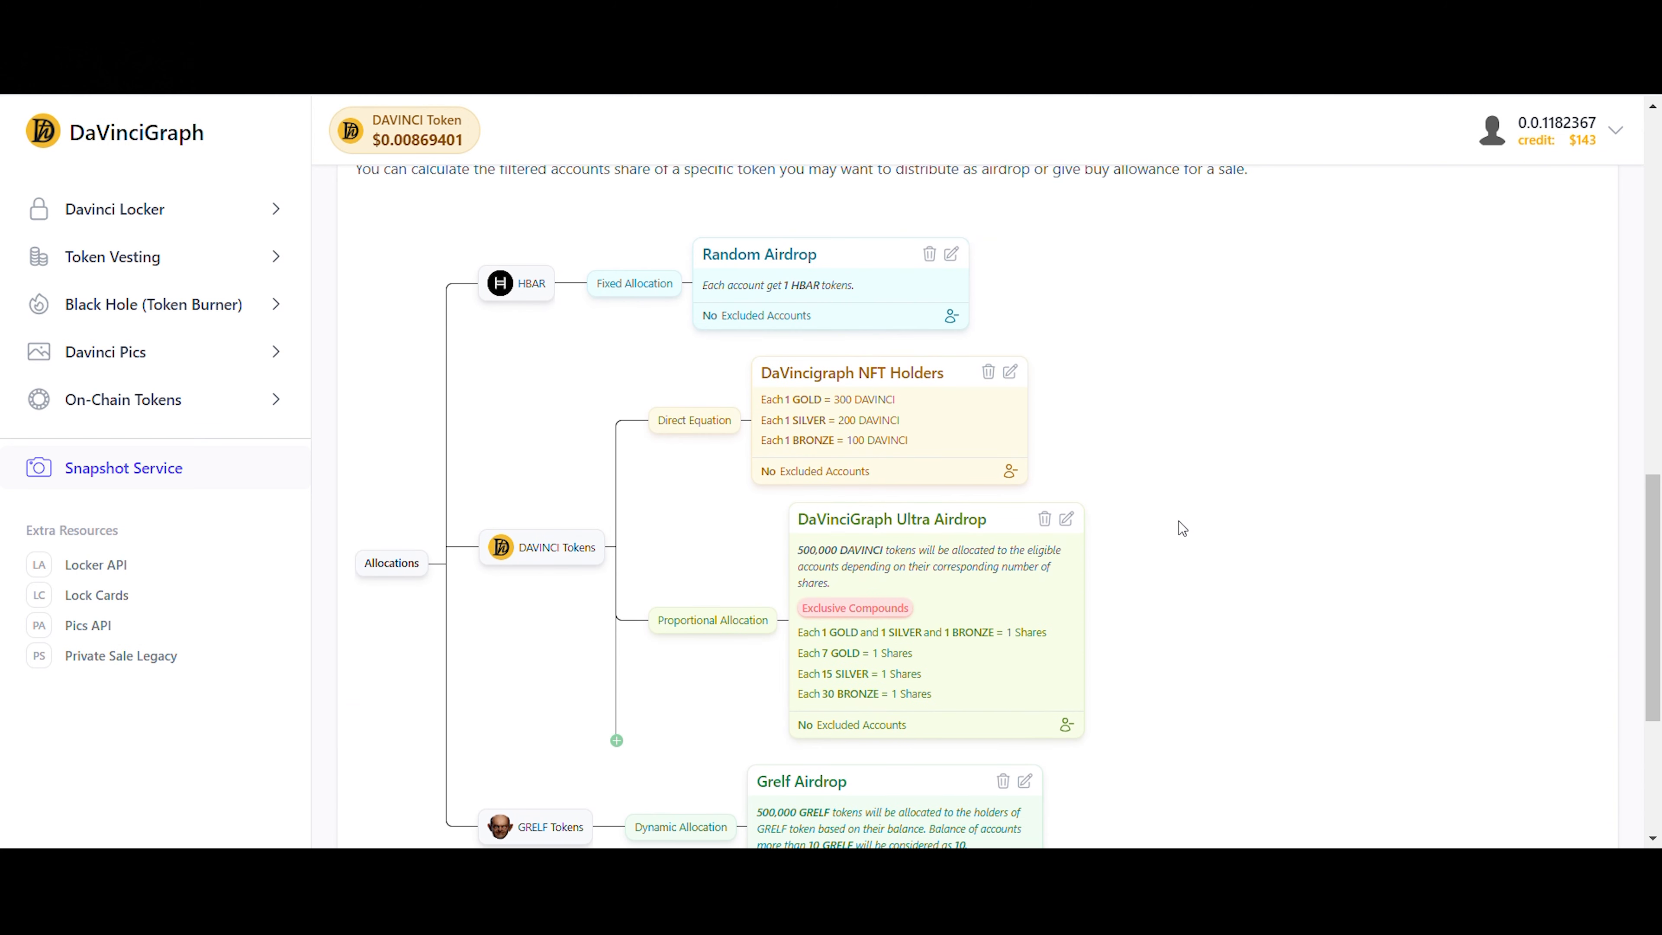
pyautogui.scroll(-2, 1181, 529)
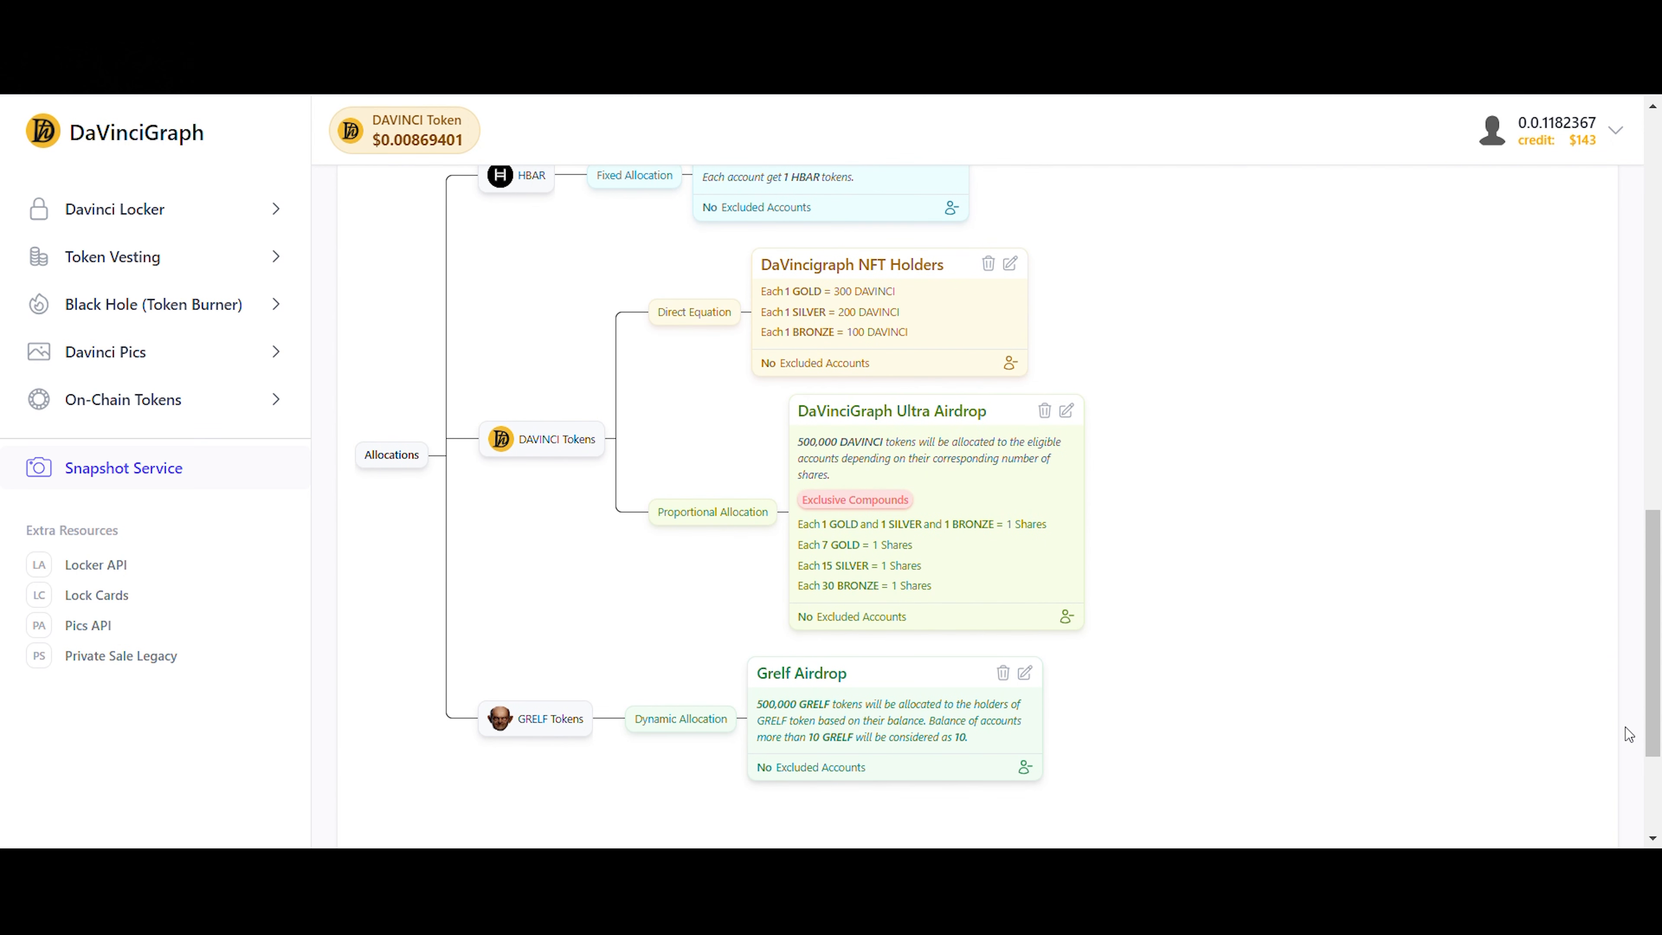
pyautogui.scroll(2, 1630, 734)
pyautogui.scroll(-2, 1630, 735)
pyautogui.click(1004, 676)
pyautogui.click(998, 696)
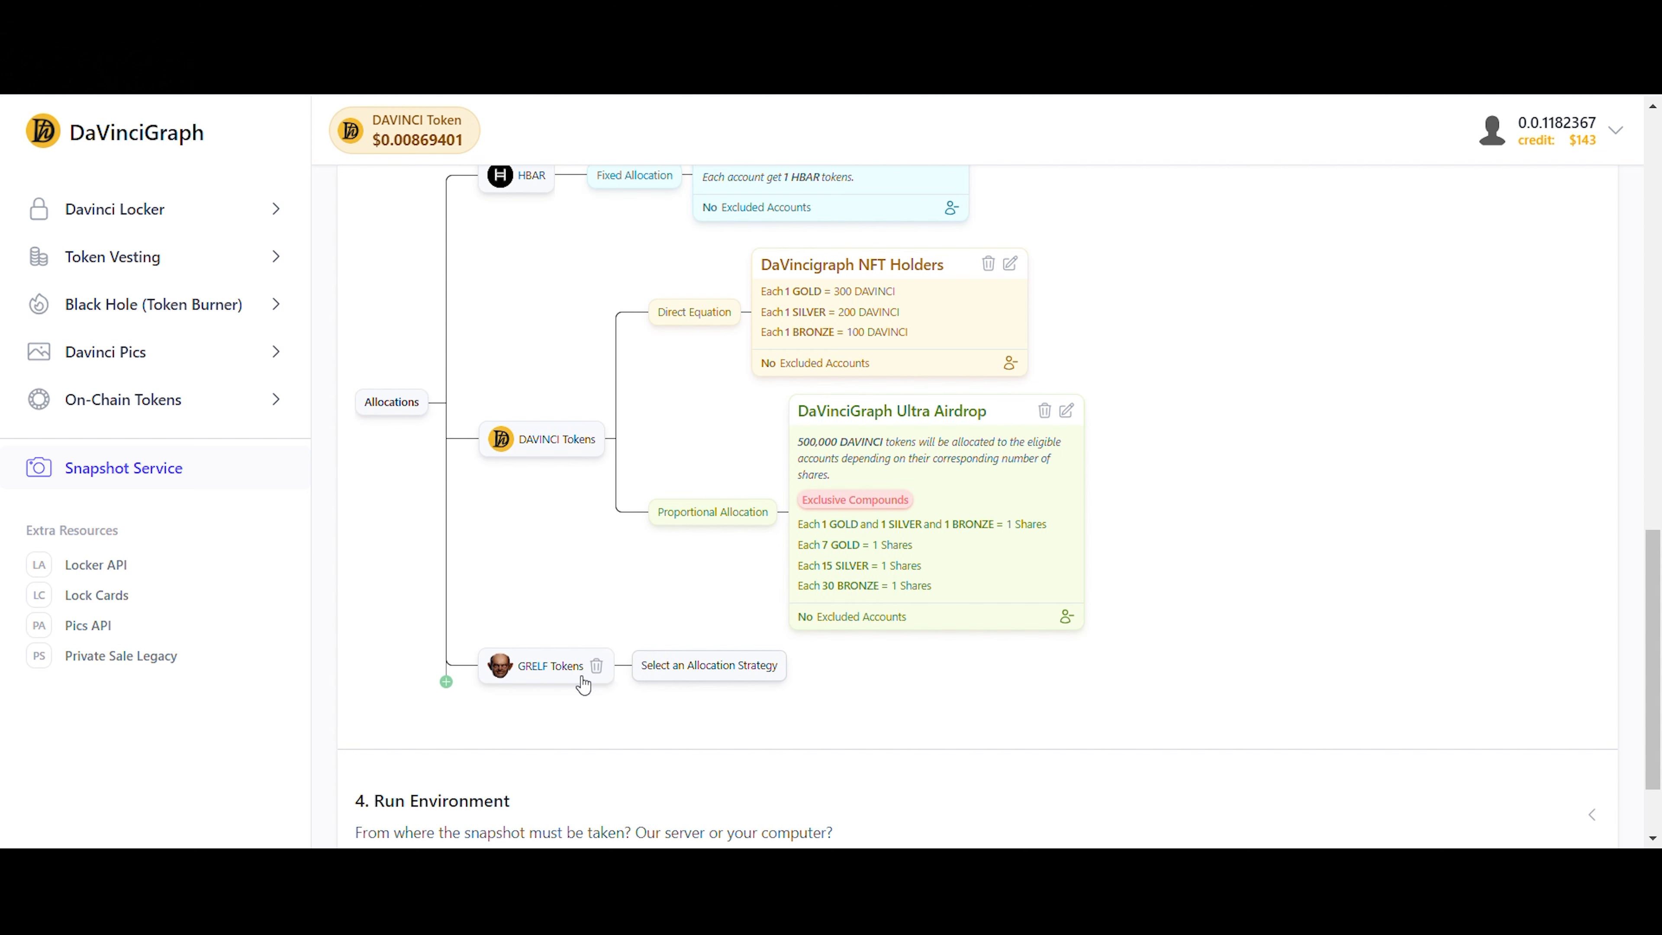
pyautogui.click(596, 665)
pyautogui.click(599, 688)
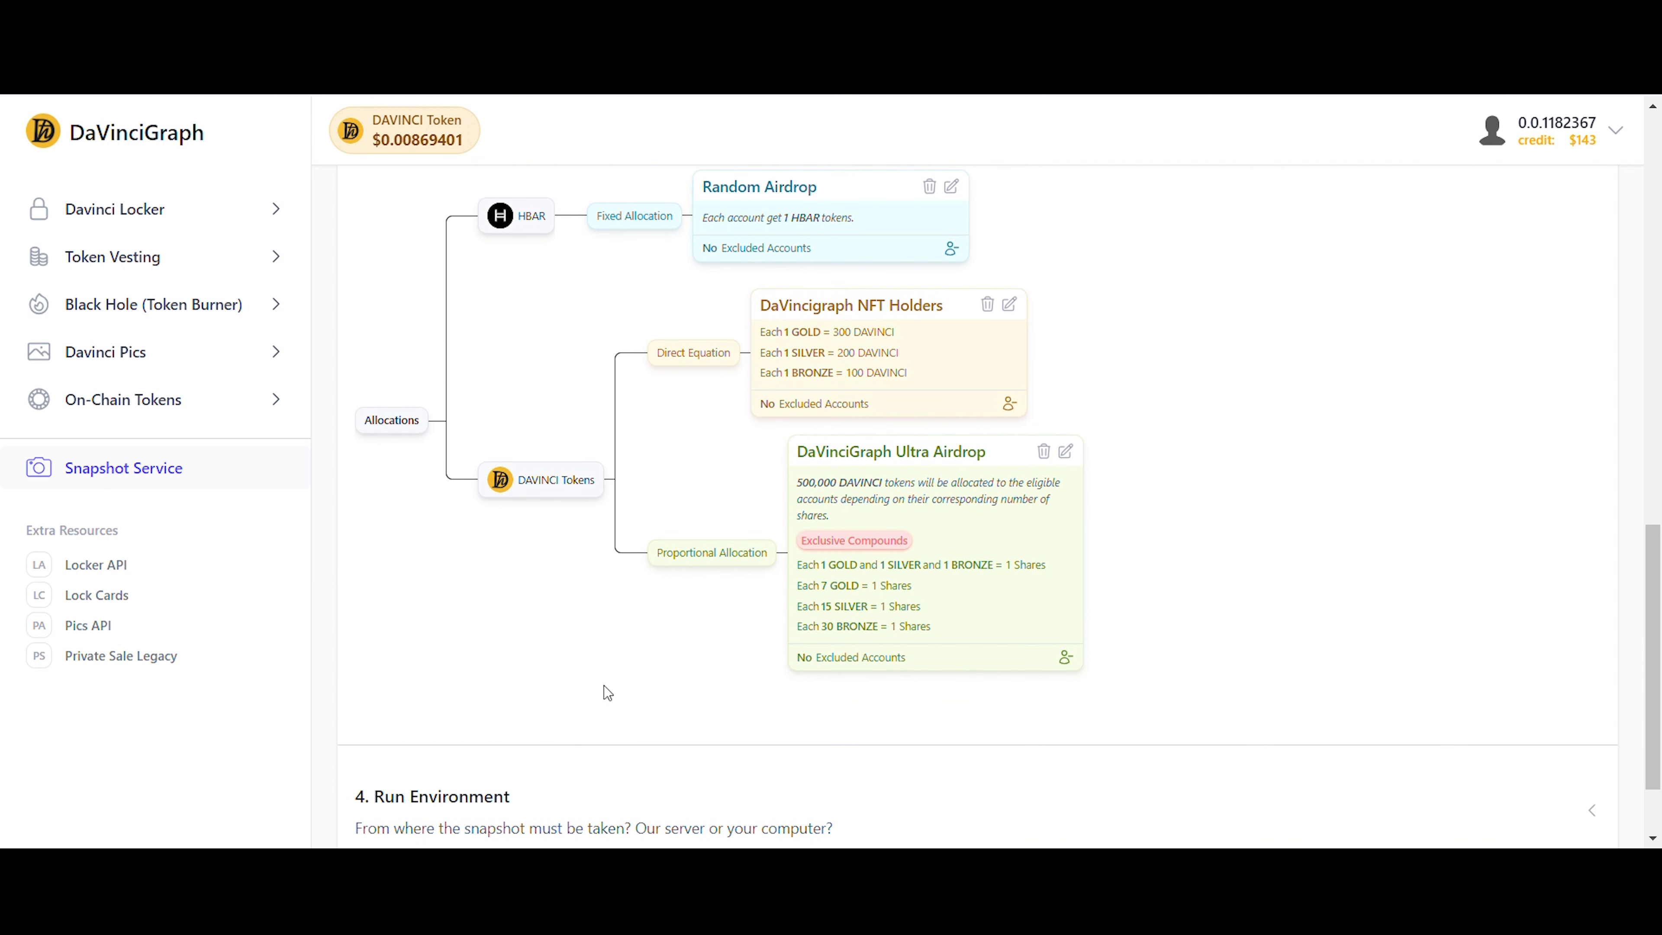
# - Delete the HBAR branch with its fixed allocation from the allocations tree
pyautogui.scroll(3, 604, 684)
pyautogui.click(558, 392)
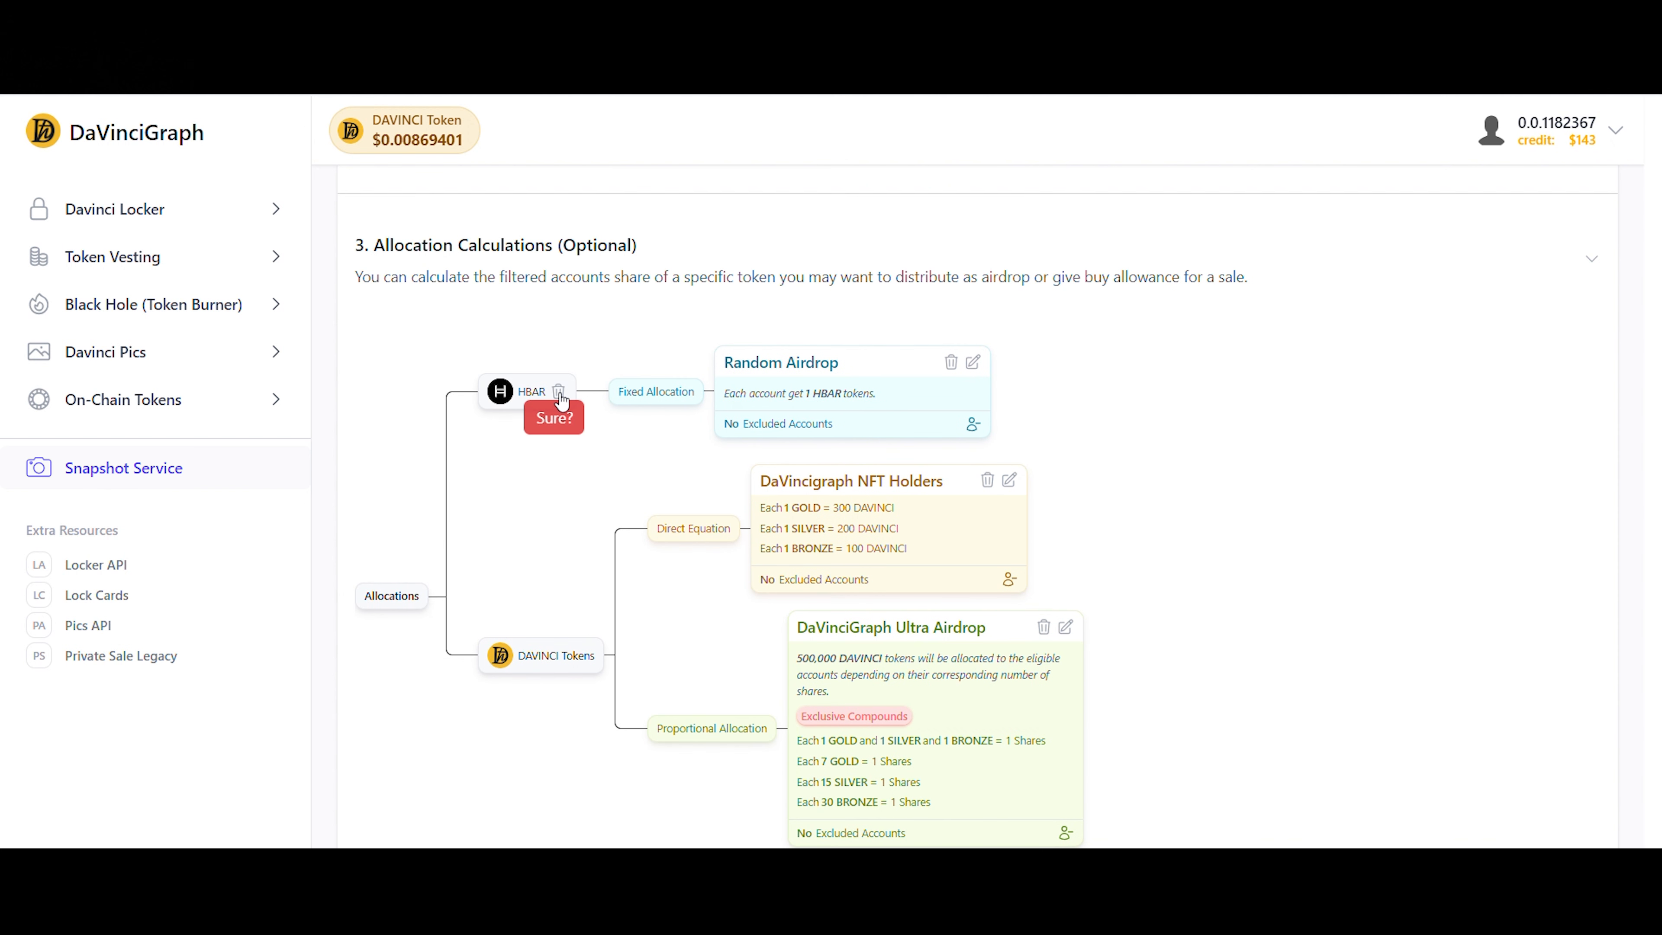
pyautogui.click(554, 417)
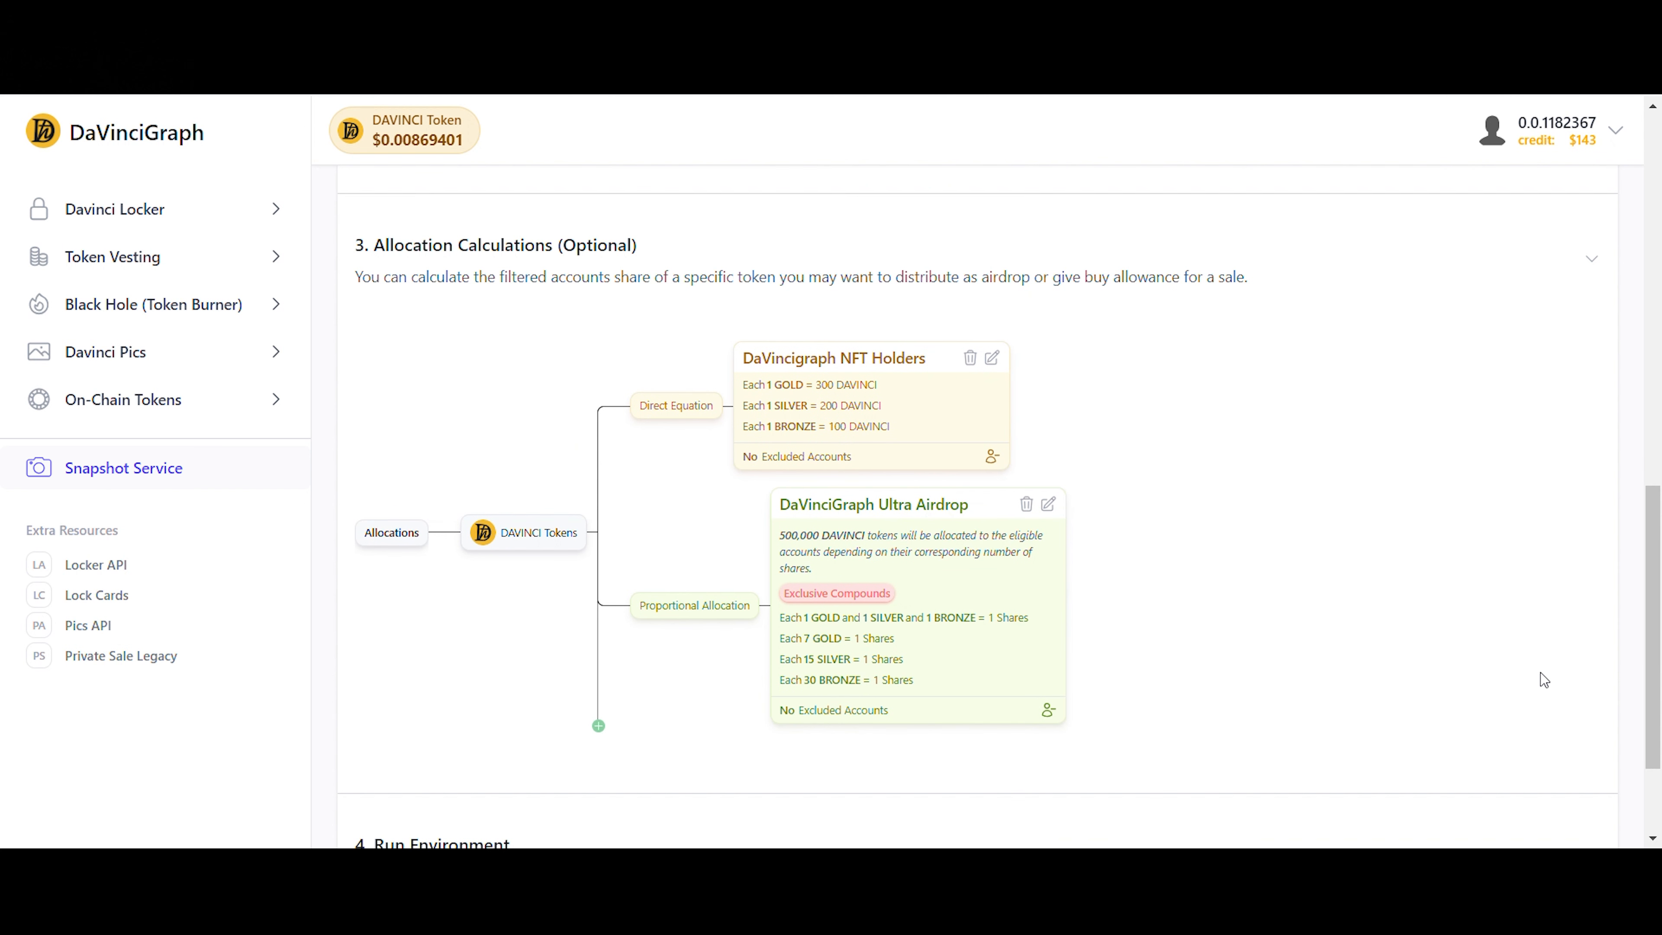